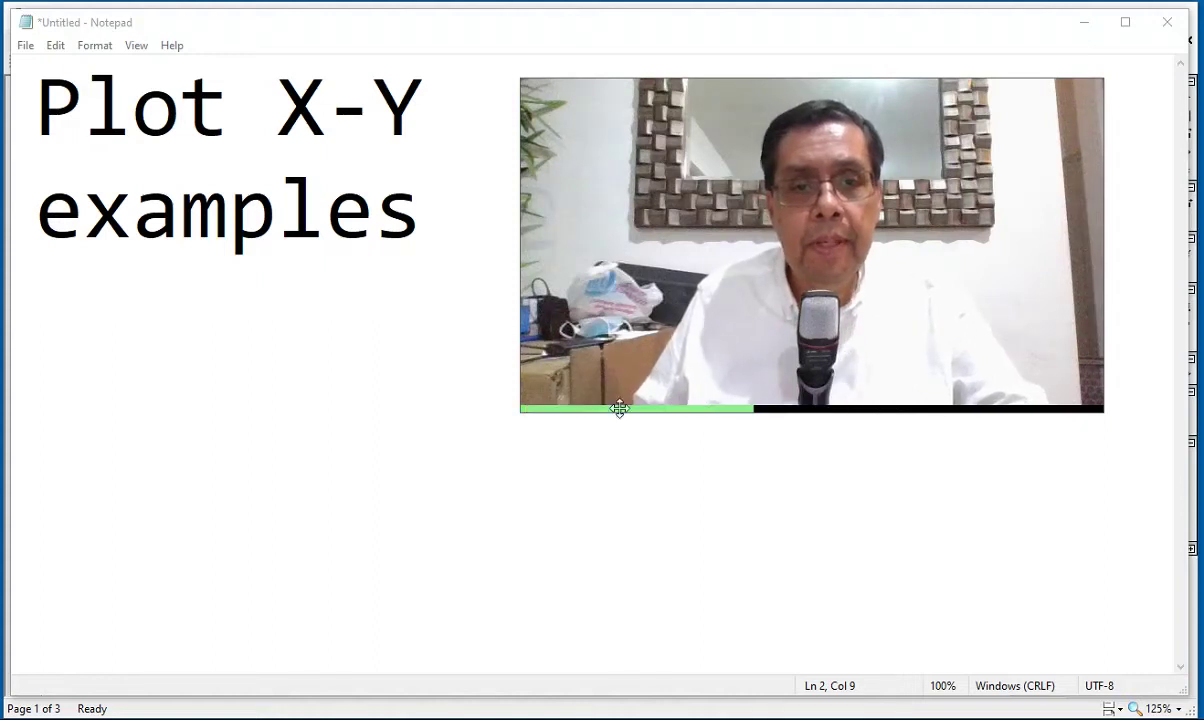
Select 'Plot X-Y' in the Notepad title, then switch to the ExamplesXYPlot worksheet
{"action": "left_click", "coordinate": [58, 112]}
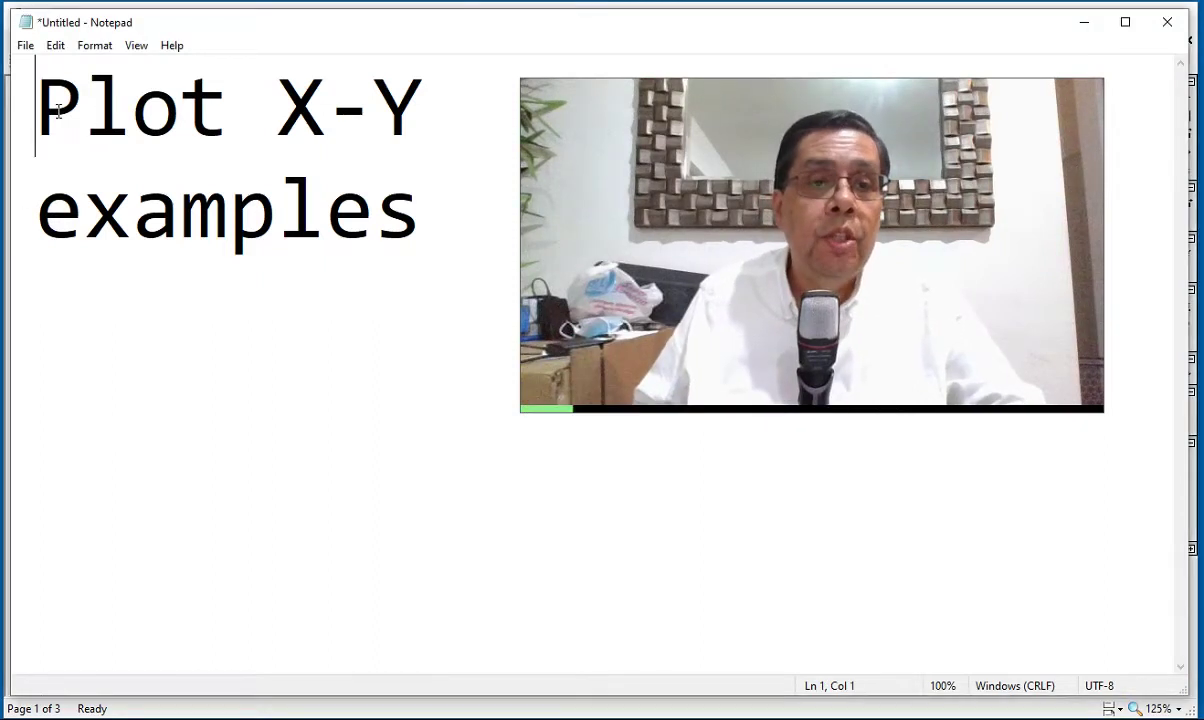
{"action": "left_click_drag", "start_coordinate": [58, 112], "coordinate": [415, 113]}
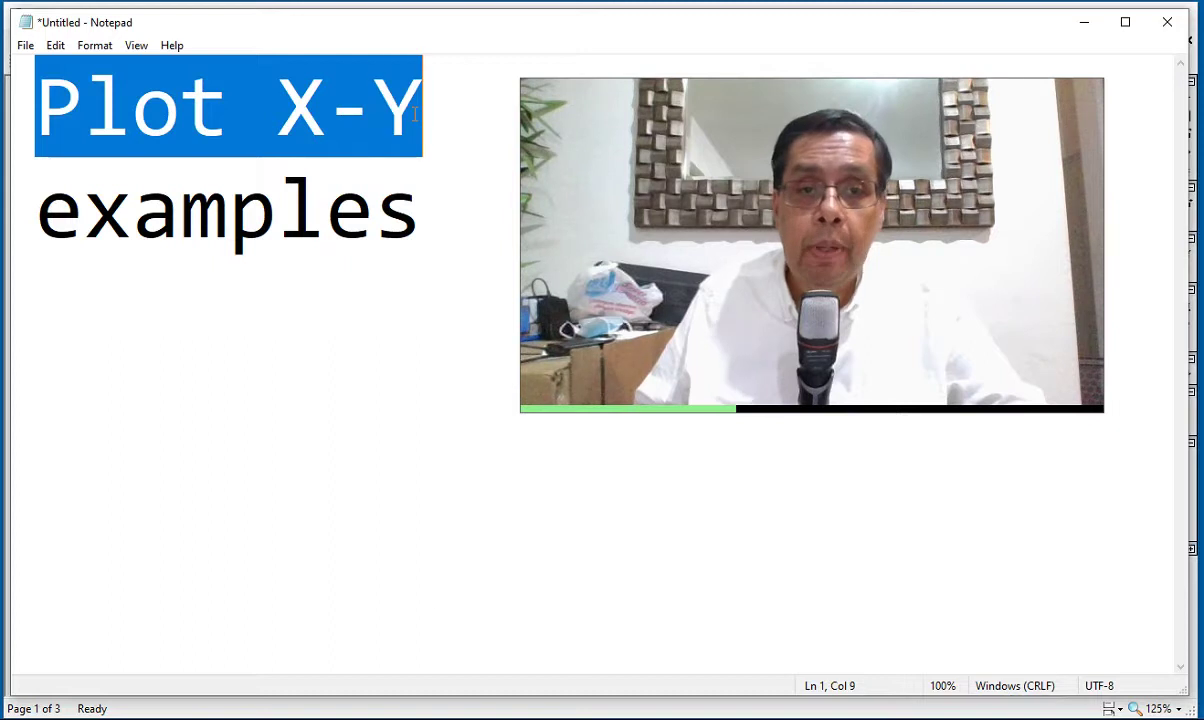
{"action": "left_click", "coordinate": [430, 589]}
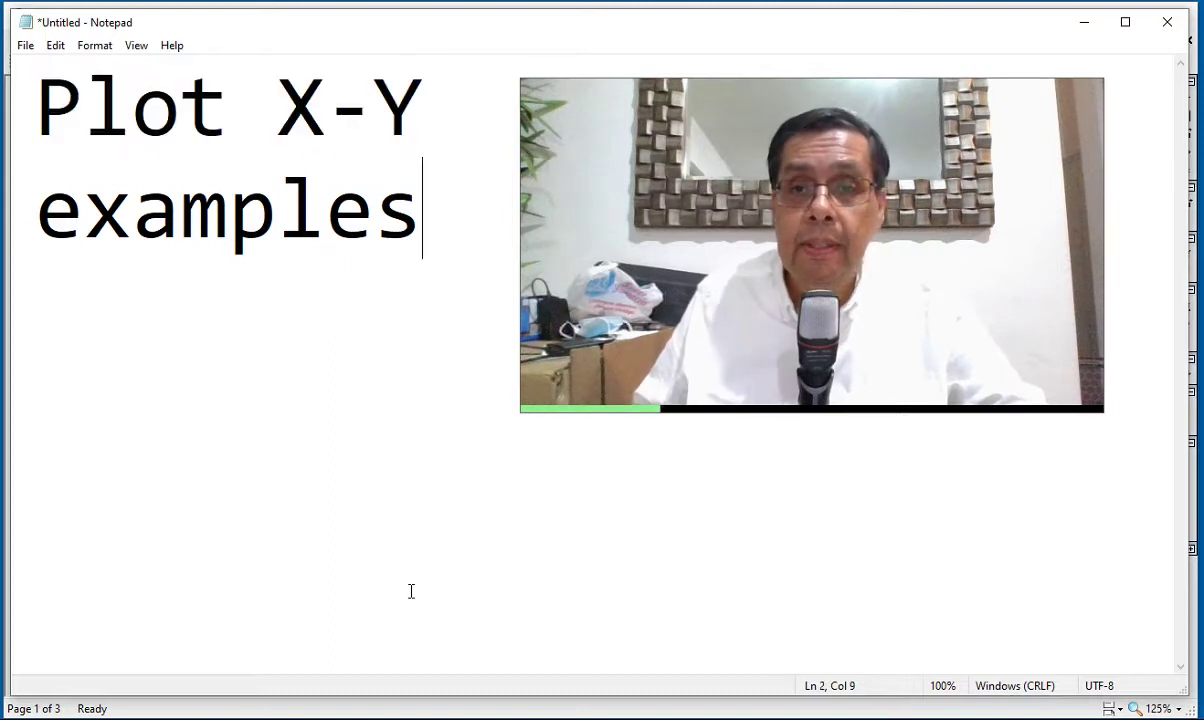
{"action": "key", "text": "alt+Tab"}
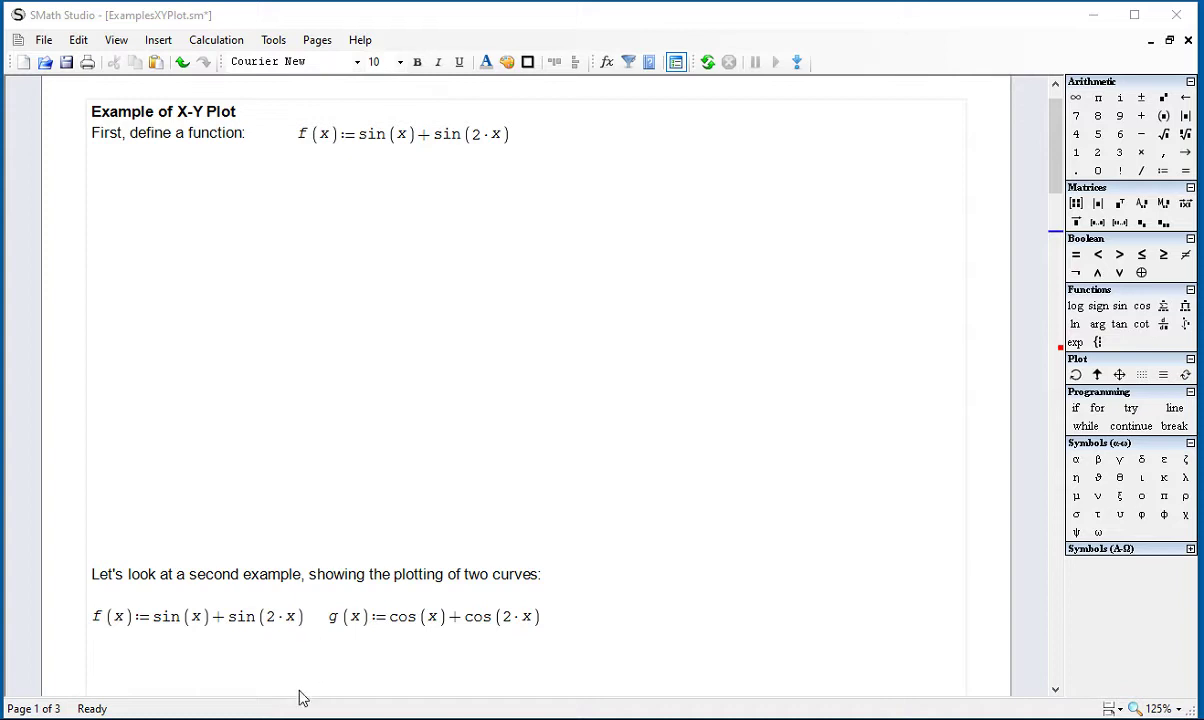
Open the program Options from Tools and cancel without changes
{"action": "left_click", "coordinate": [270, 42]}
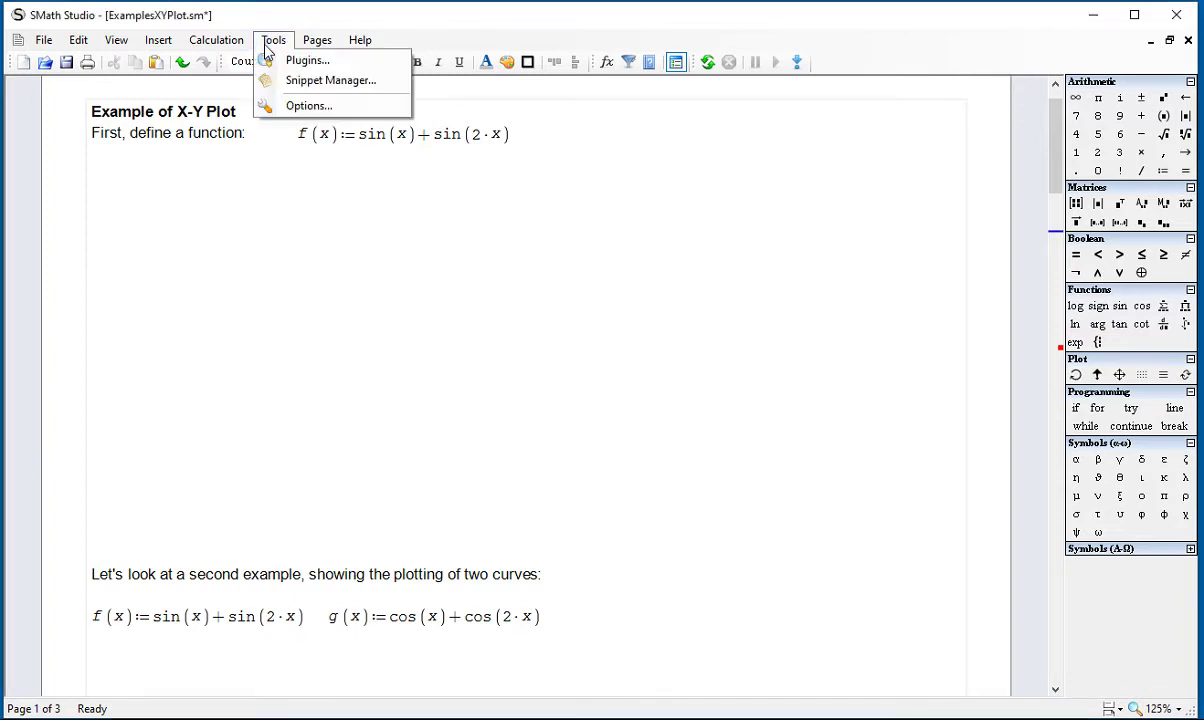
{"action": "left_click", "coordinate": [290, 105]}
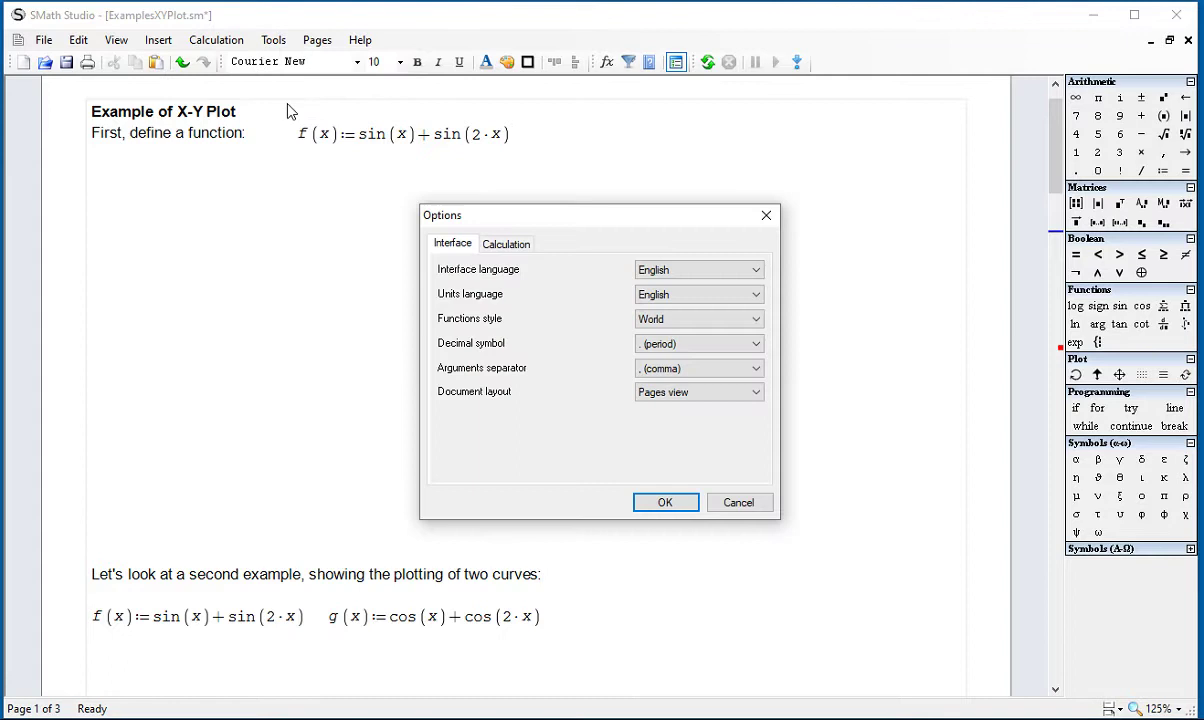
{"action": "left_click", "coordinate": [745, 504]}
Find and select the X-Y Plot Region (JXCharts) entry in the Tools > Plugins list
{"action": "left_click", "coordinate": [285, 47]}
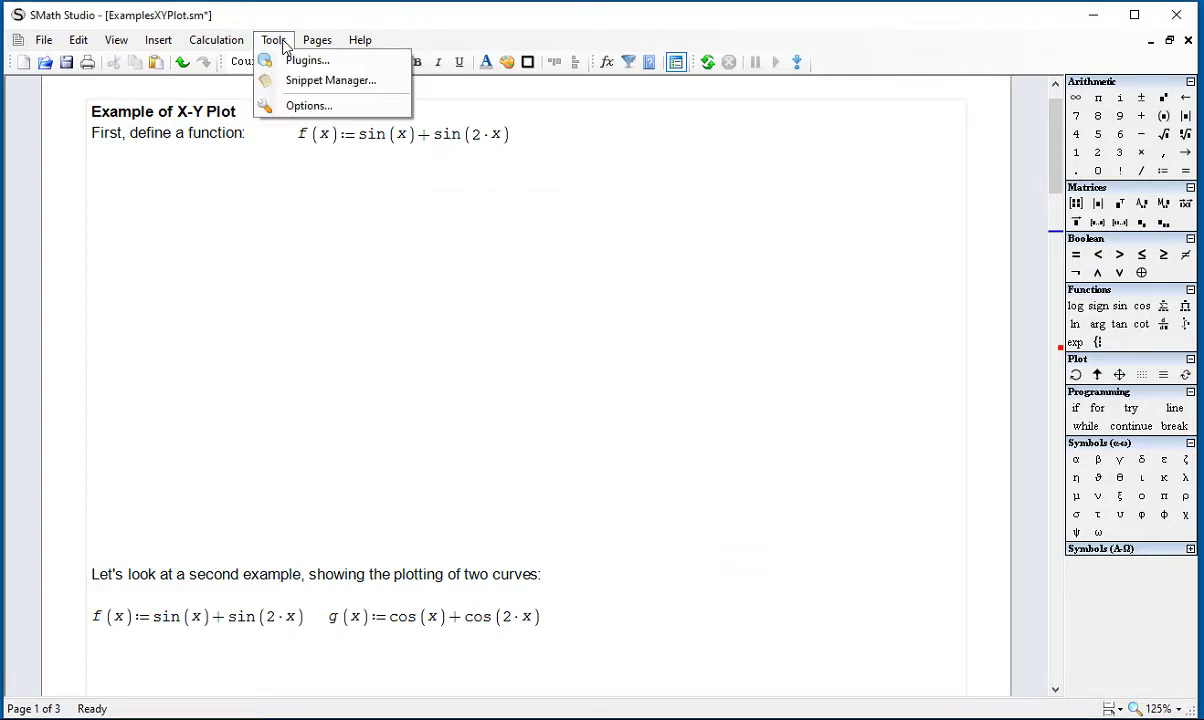
{"action": "left_click", "coordinate": [303, 61]}
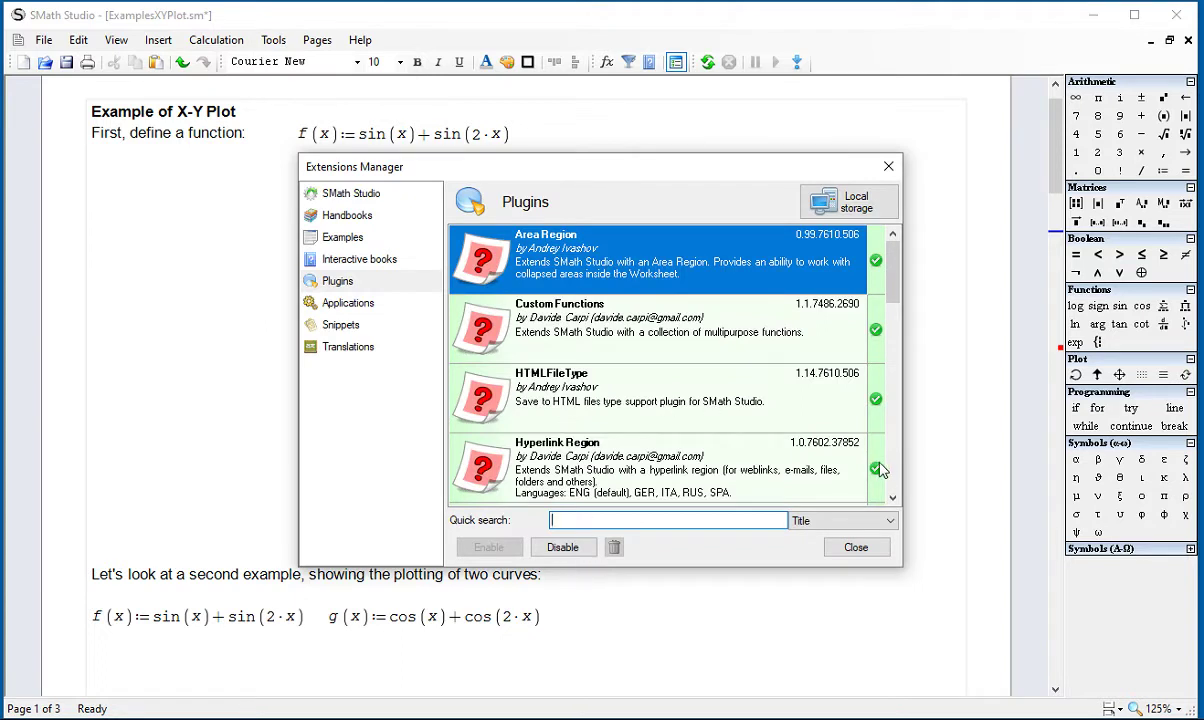
{"action": "scroll", "coordinate": [870, 455], "scroll_direction": "down", "scroll_amount": 6}
{"action": "scroll", "coordinate": [896, 478], "scroll_direction": "down", "scroll_amount": 3}
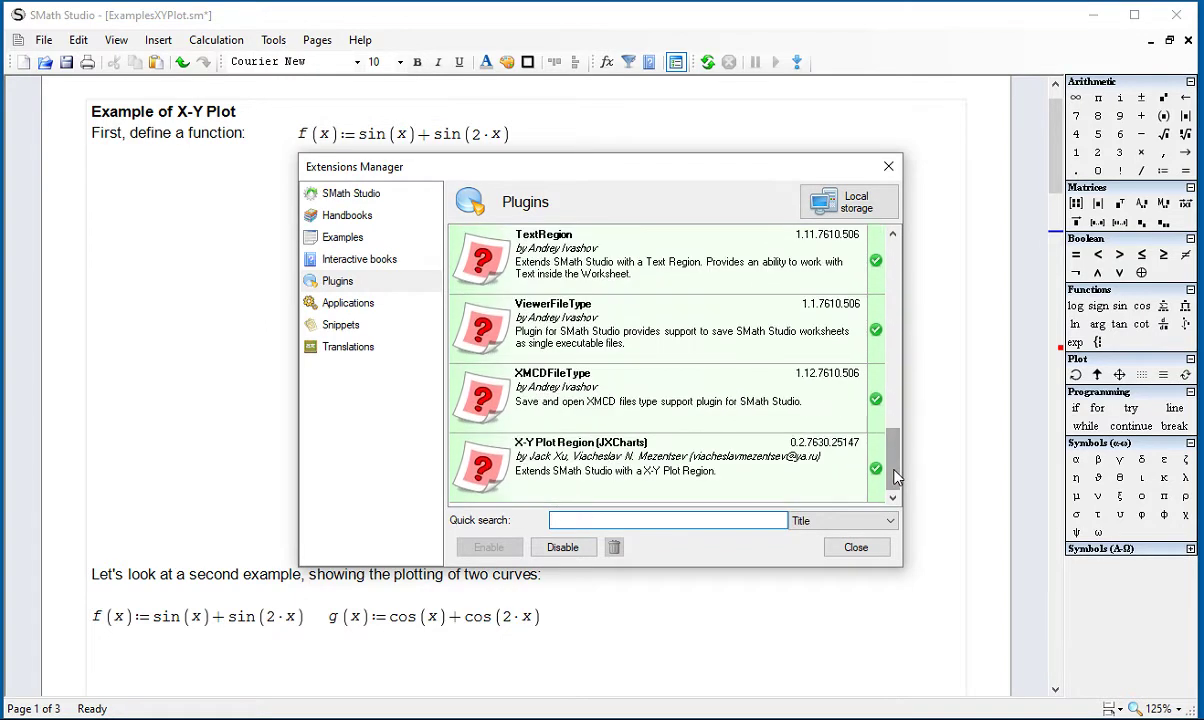
{"action": "left_click", "coordinate": [580, 446]}
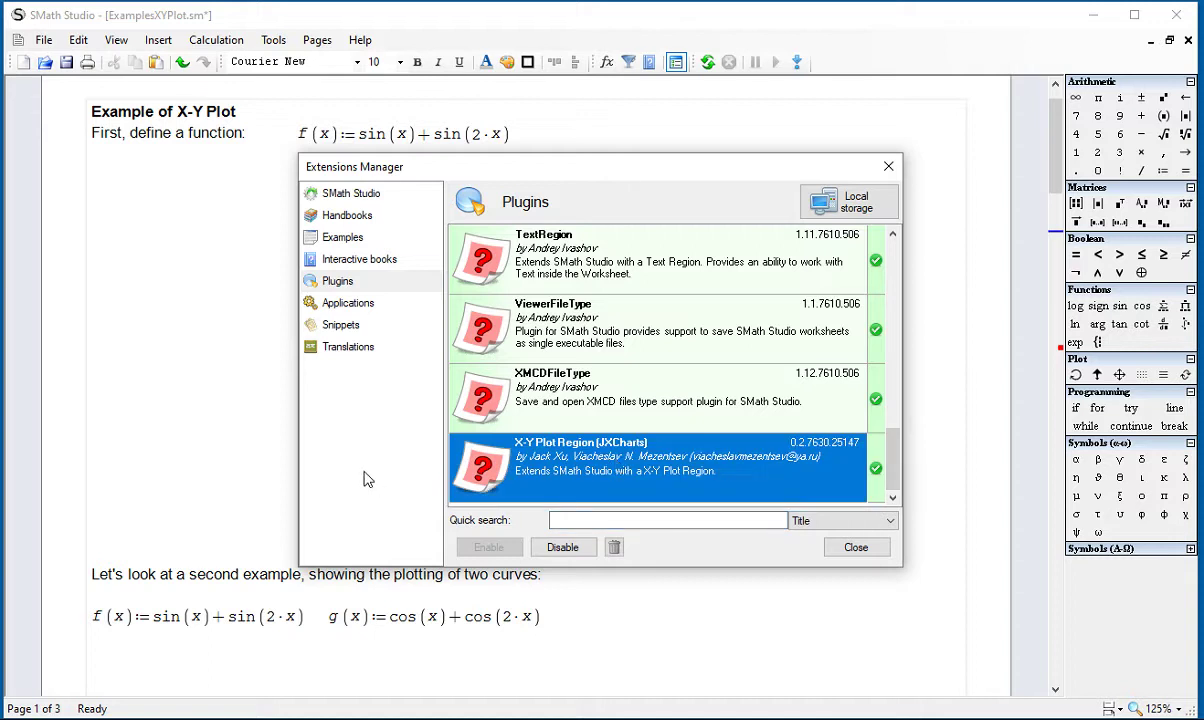
Close the Extensions Manager and browse the Insert menu without inserting anything
{"action": "left_click", "coordinate": [888, 166]}
{"action": "left_click", "coordinate": [158, 40]}
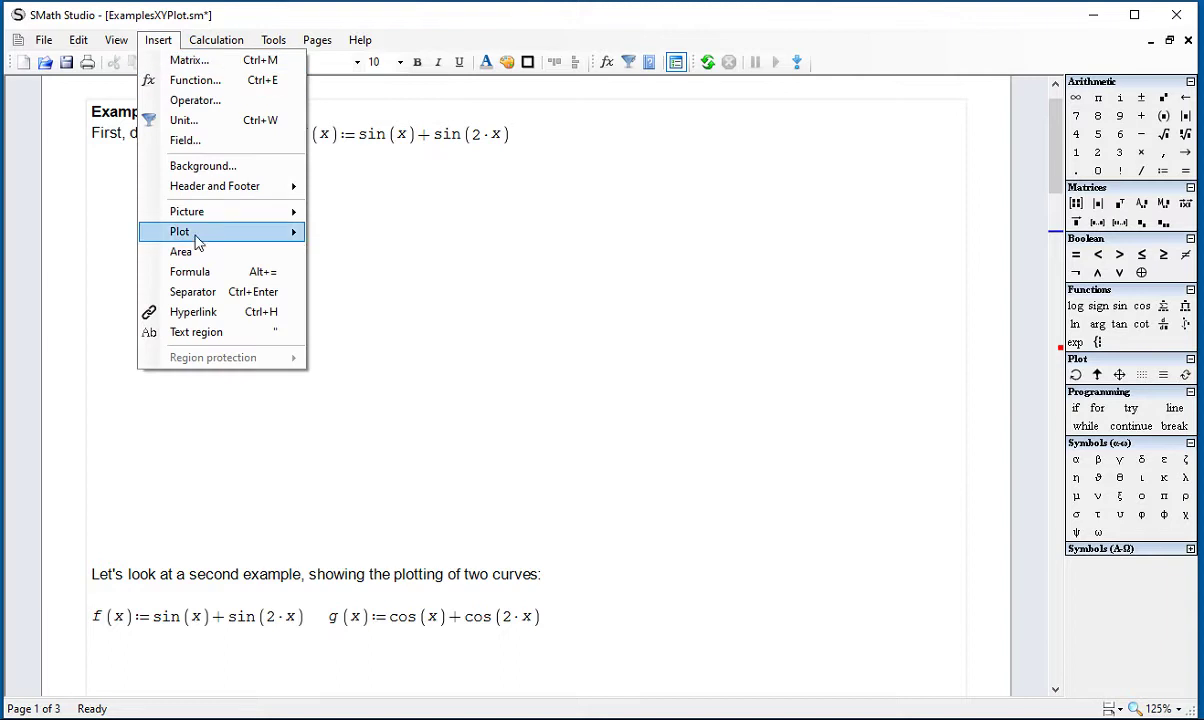
{"action": "mouse_move", "coordinate": [218, 236]}
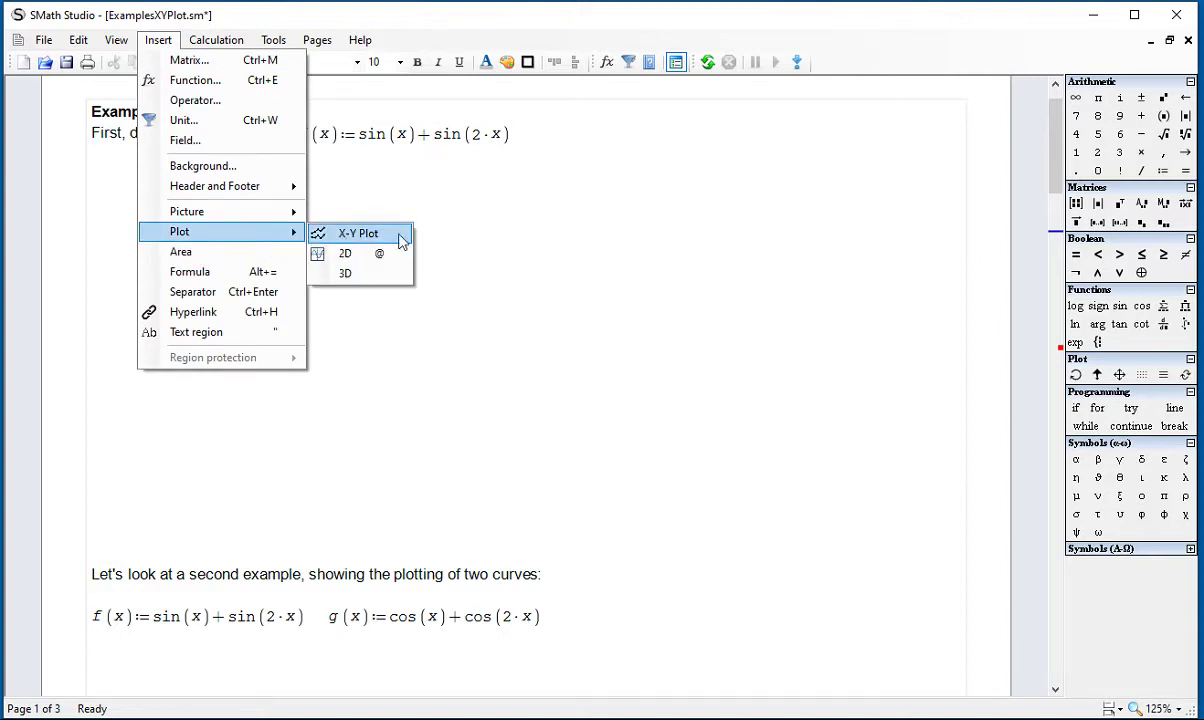
{"action": "left_click", "coordinate": [718, 178]}
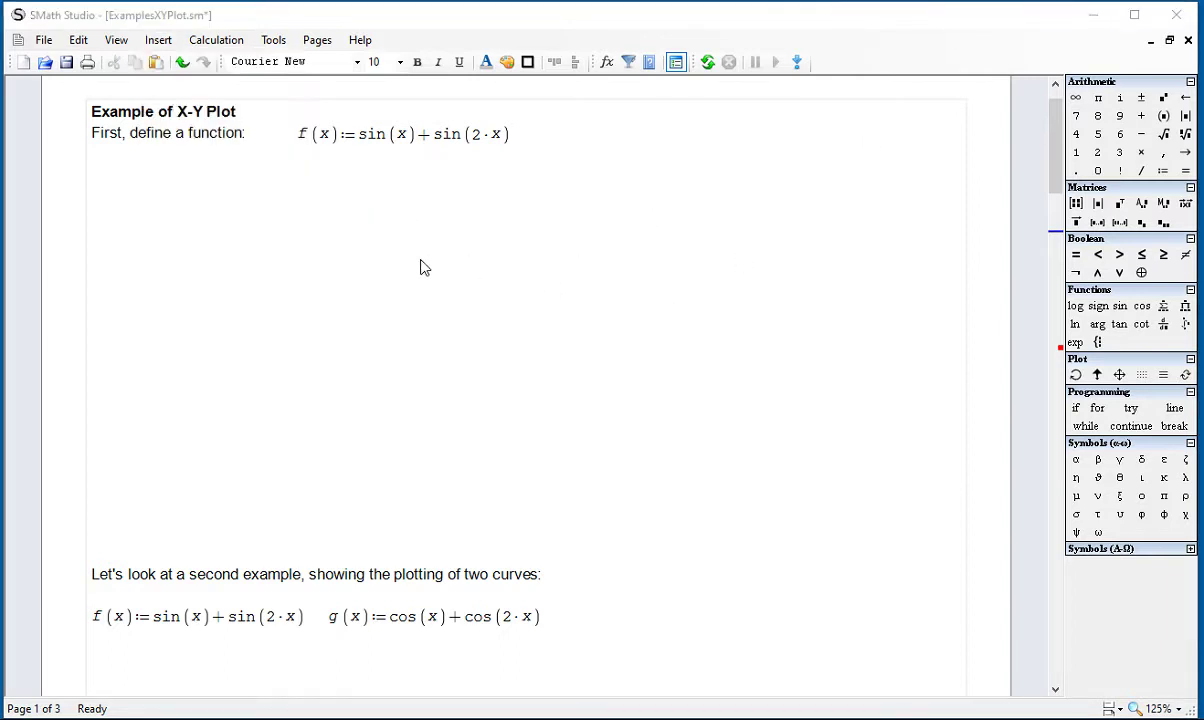
{"action": "left_click", "coordinate": [153, 45]}
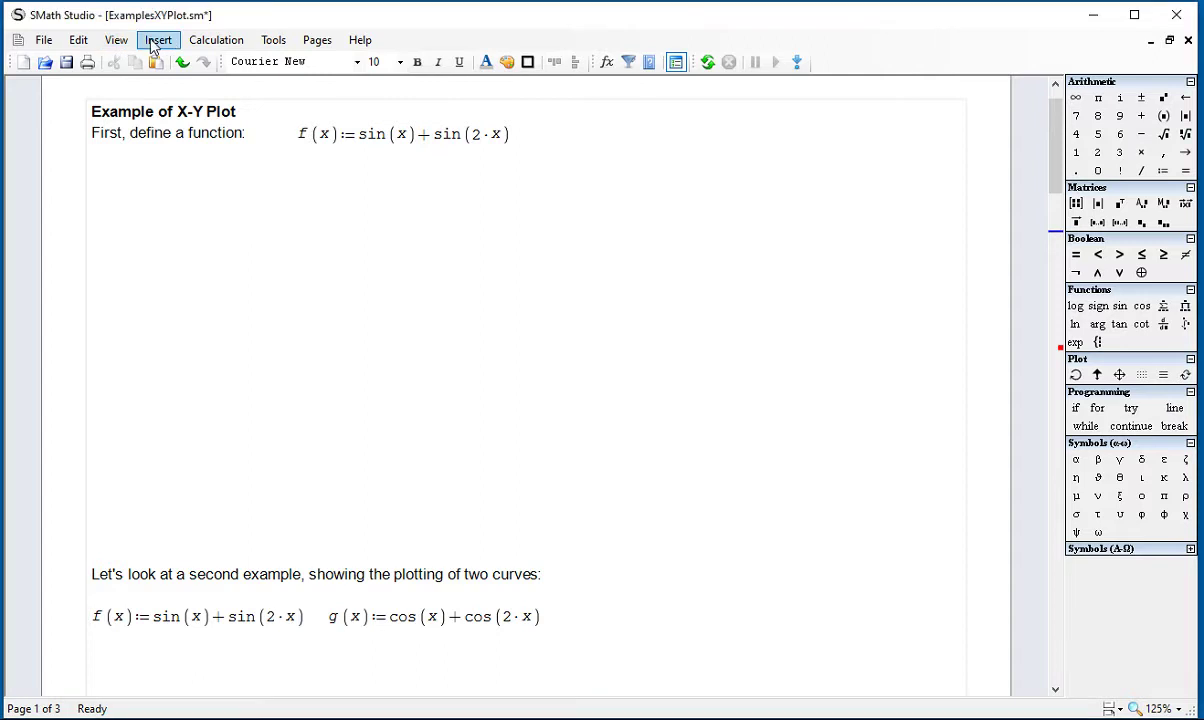
{"action": "left_click", "coordinate": [153, 45]}
{"action": "mouse_move", "coordinate": [186, 236]}
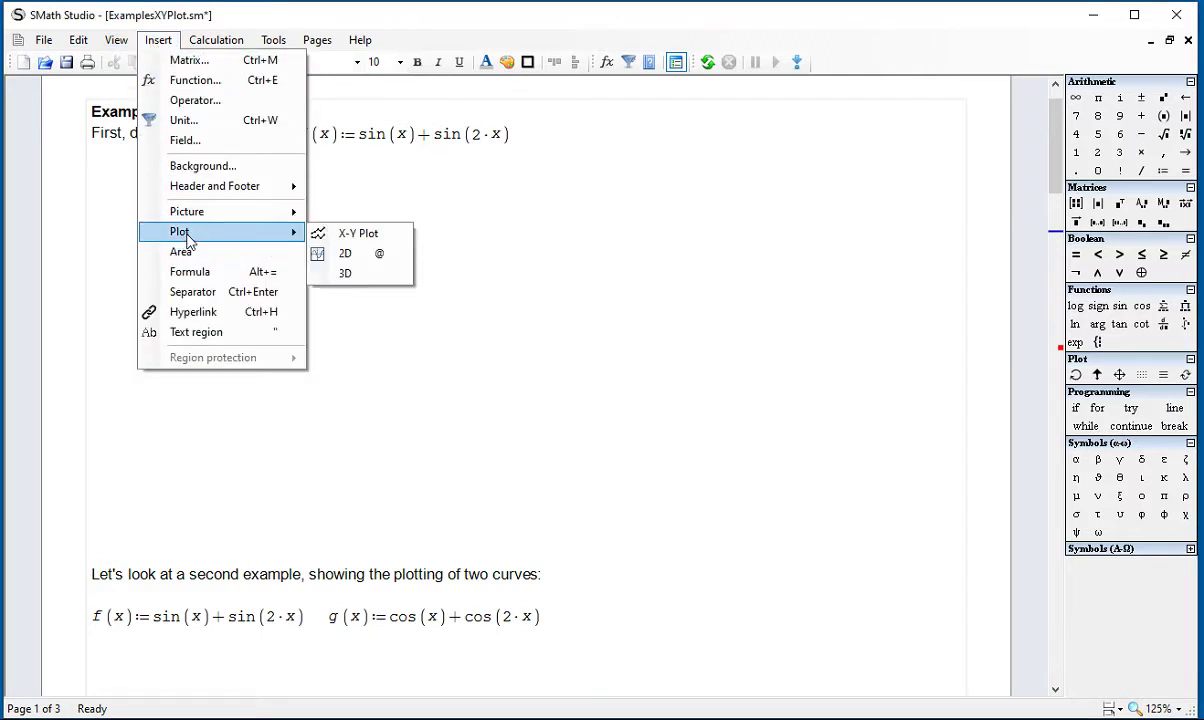
Insert an X-Y plot below the f(x) definition and enter f(x) as its function
{"action": "left_click", "coordinate": [861, 268]}
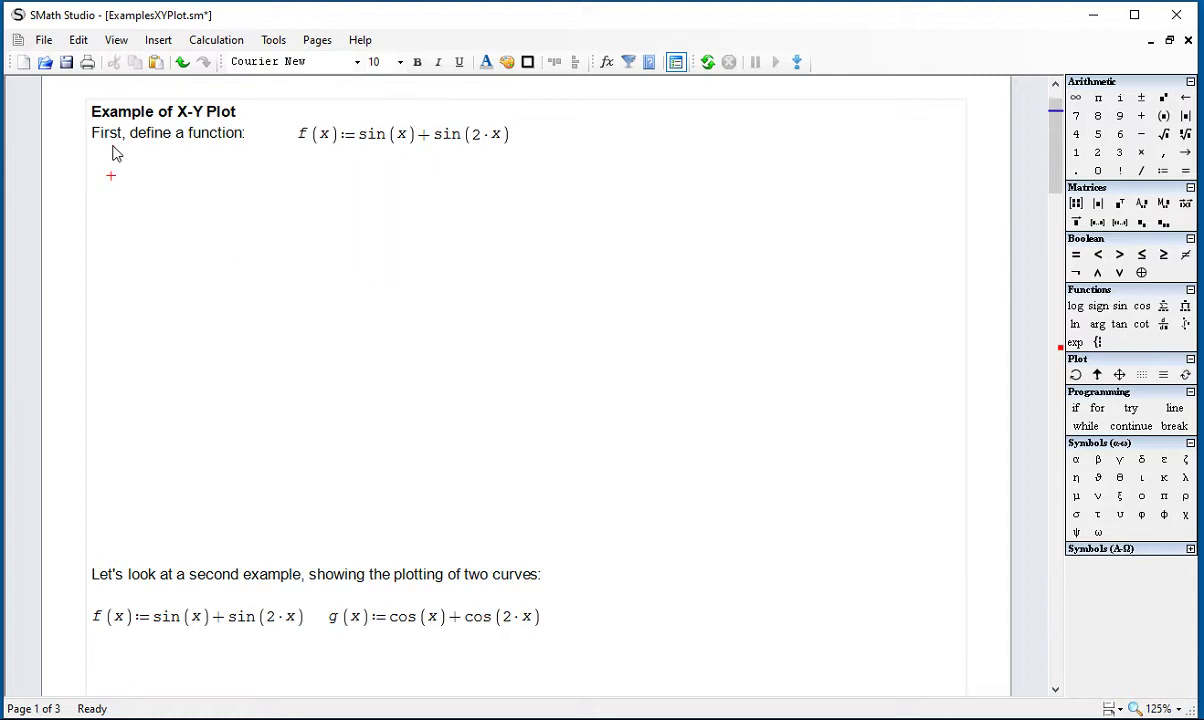
{"action": "left_click", "coordinate": [158, 40]}
{"action": "mouse_move", "coordinate": [250, 231]}
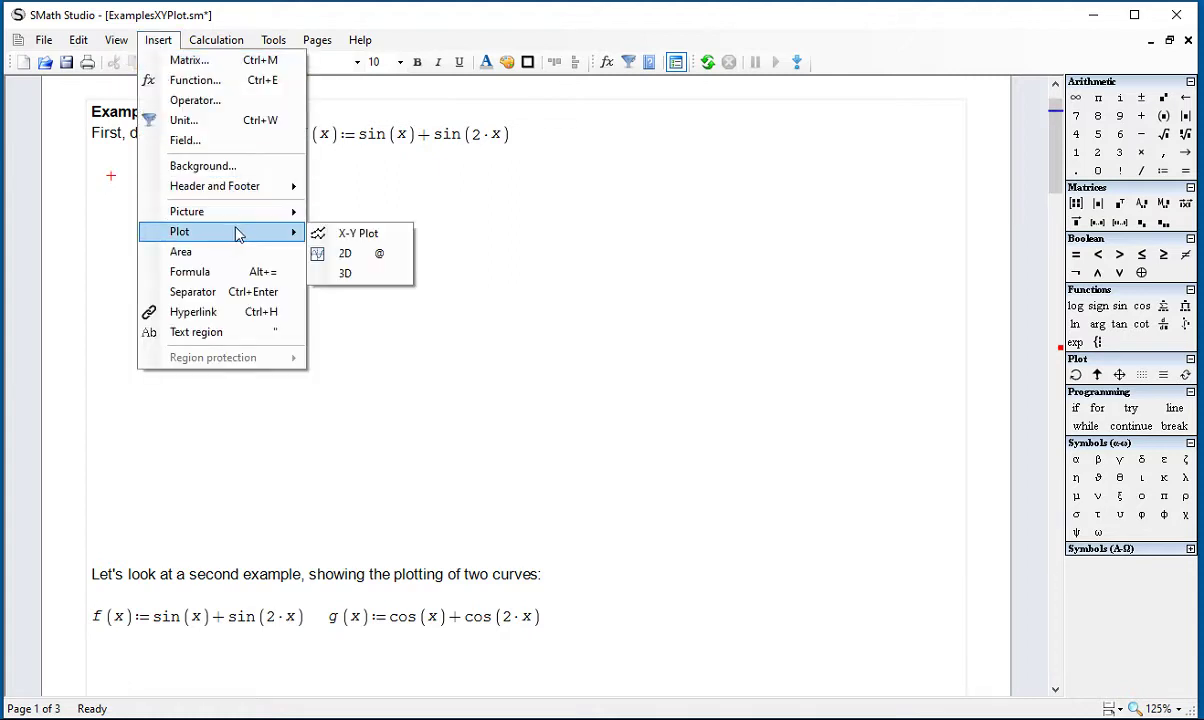
{"action": "left_click", "coordinate": [345, 231]}
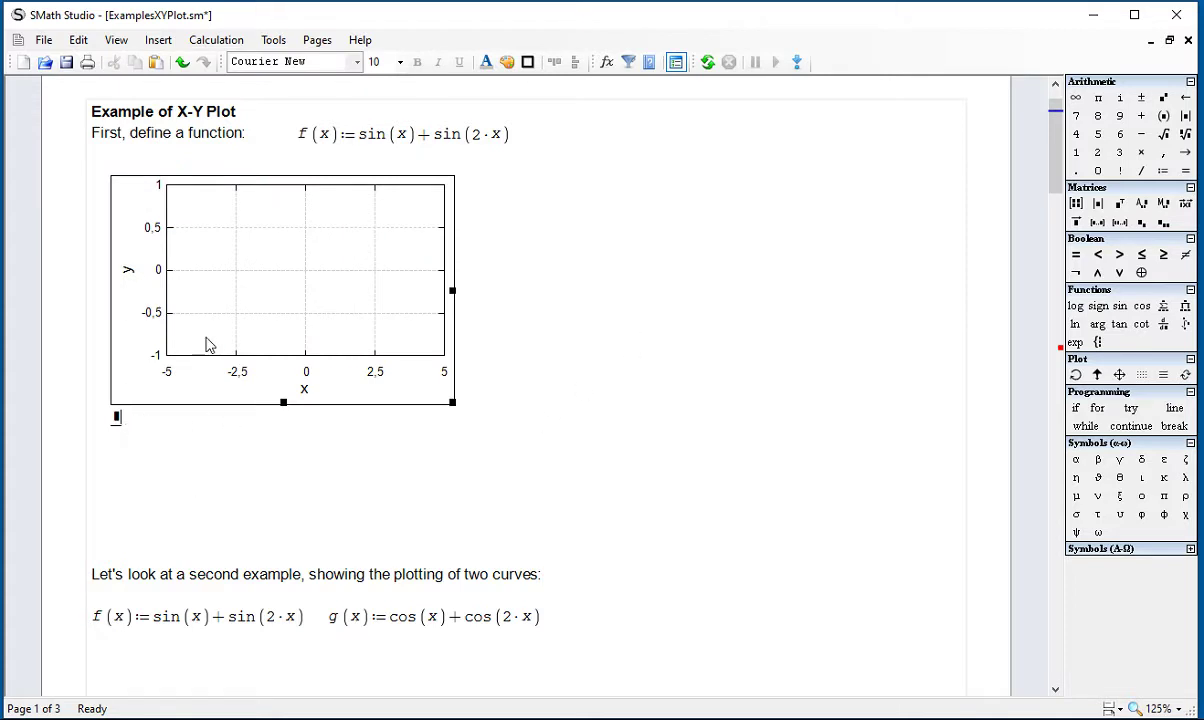
{"action": "type", "text": "f(x"}
{"action": "key", "text": "Return"}
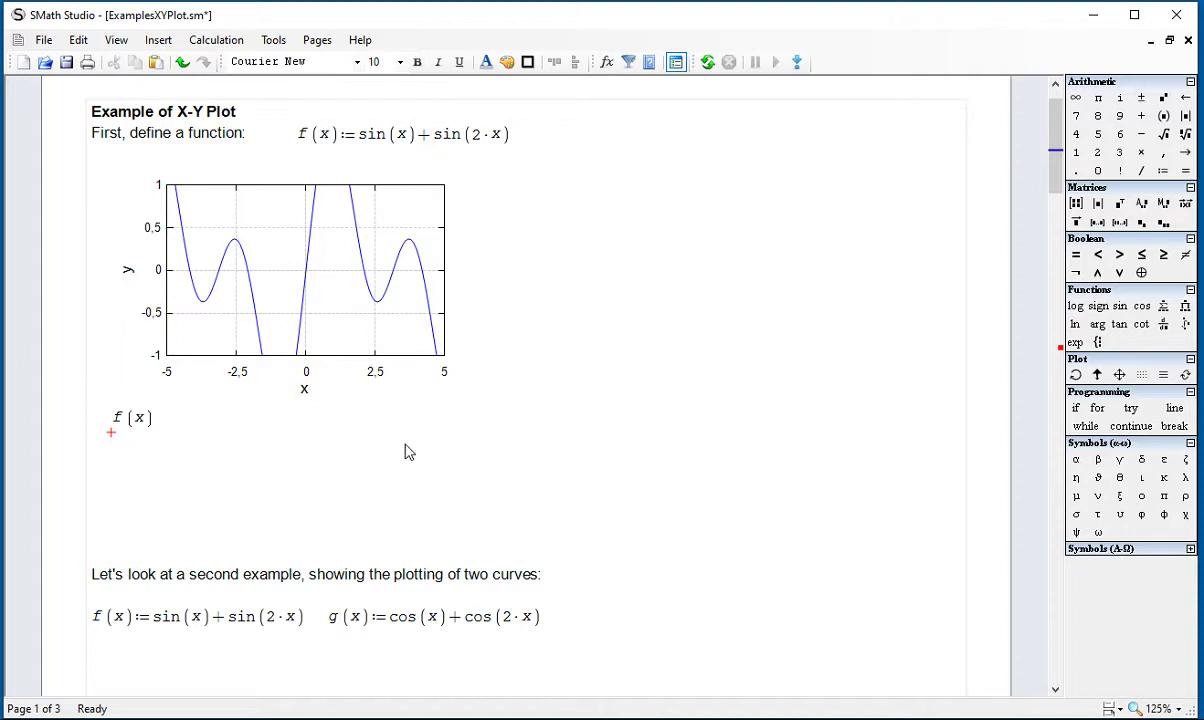
Open the plot's Formatting X-Y Plot dialog and expand the Grid settings
{"action": "double_click", "coordinate": [341, 291]}
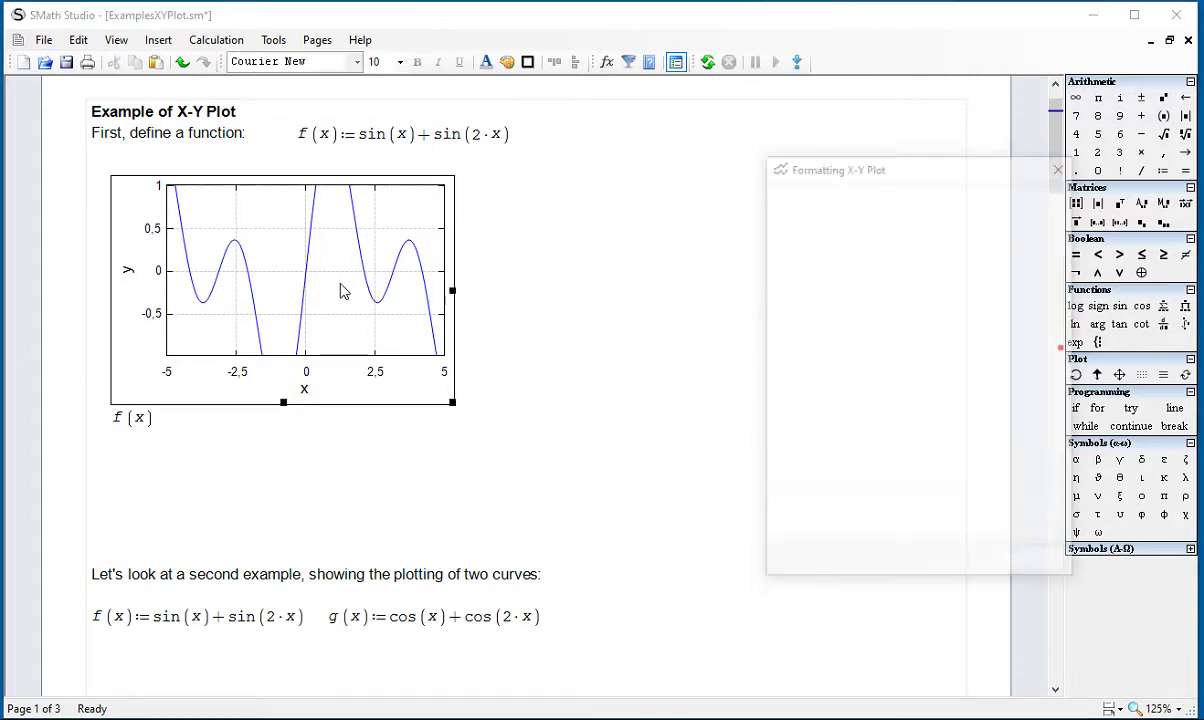
{"action": "left_click_drag", "start_coordinate": [919, 165], "coordinate": [729, 149]}
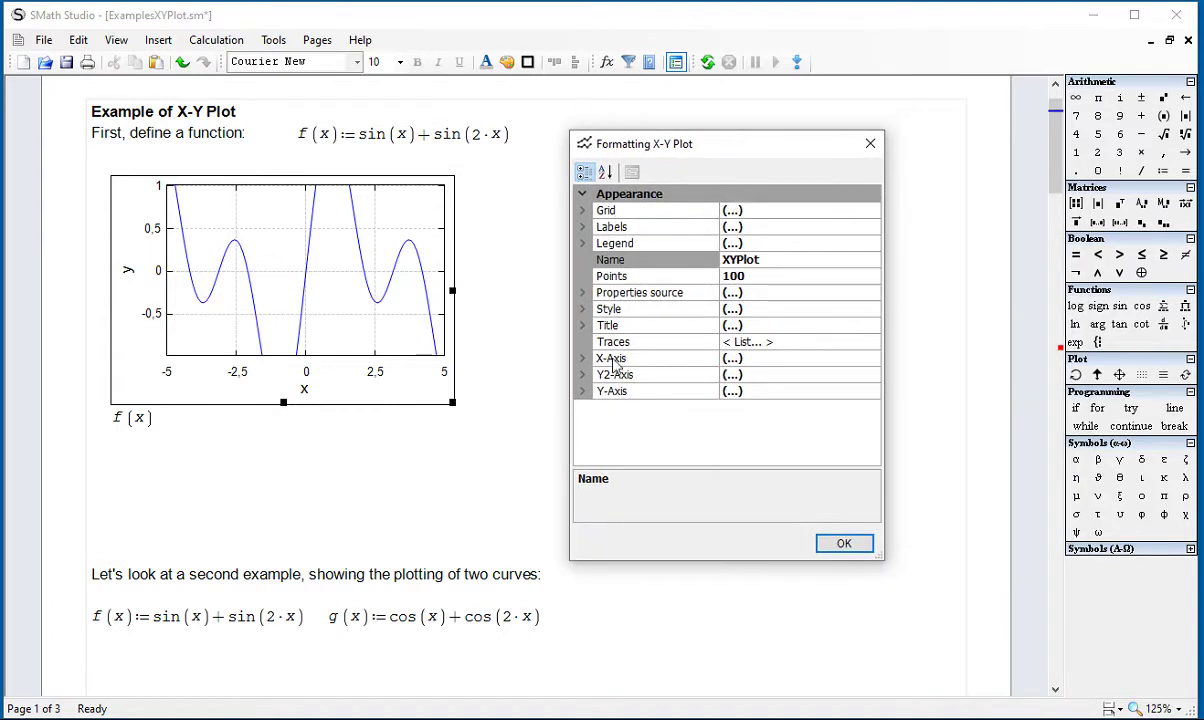
{"action": "left_click", "coordinate": [582, 212]}
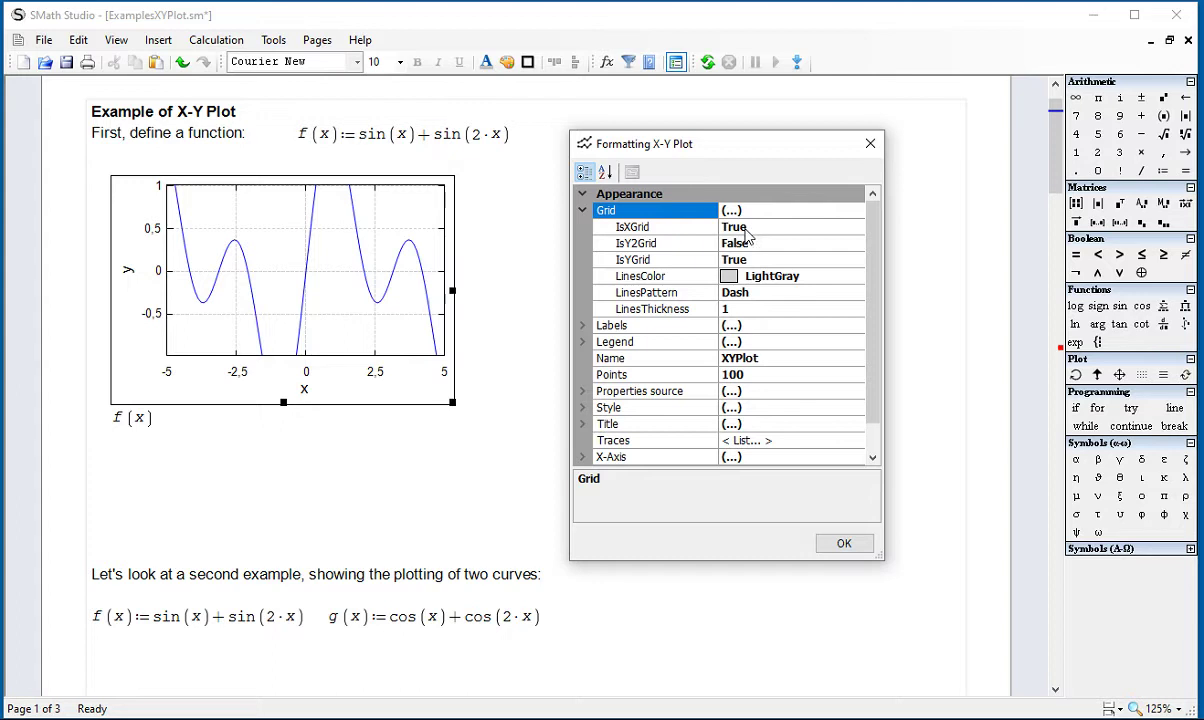
{"action": "left_click", "coordinate": [748, 229]}
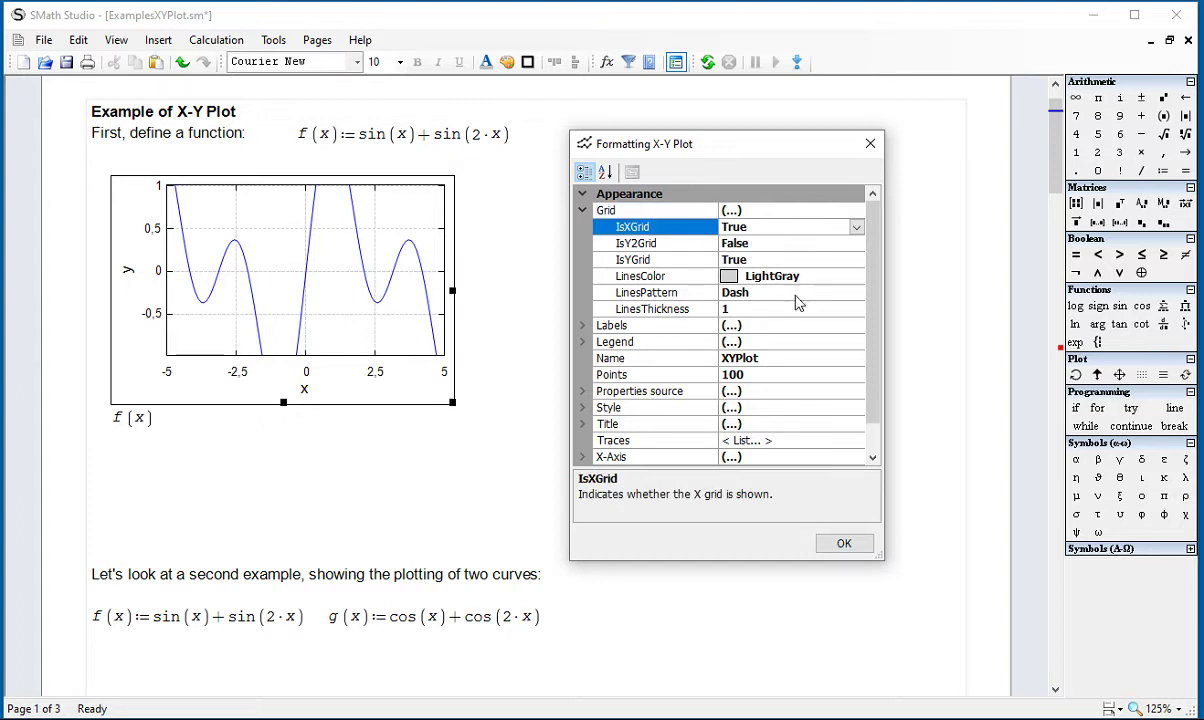
{"action": "left_click", "coordinate": [774, 262]}
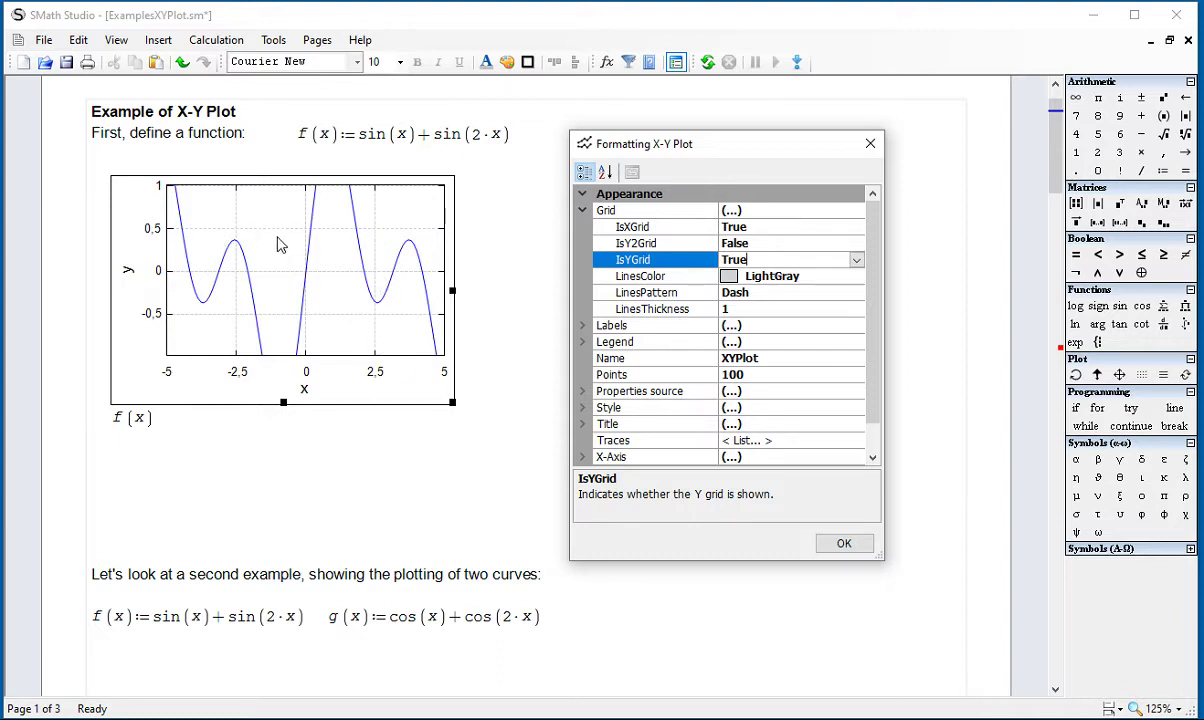
Set IsXGrid and IsYGrid to True after briefly switching them off
{"action": "left_click", "coordinate": [838, 228]}
{"action": "left_click", "coordinate": [857, 229]}
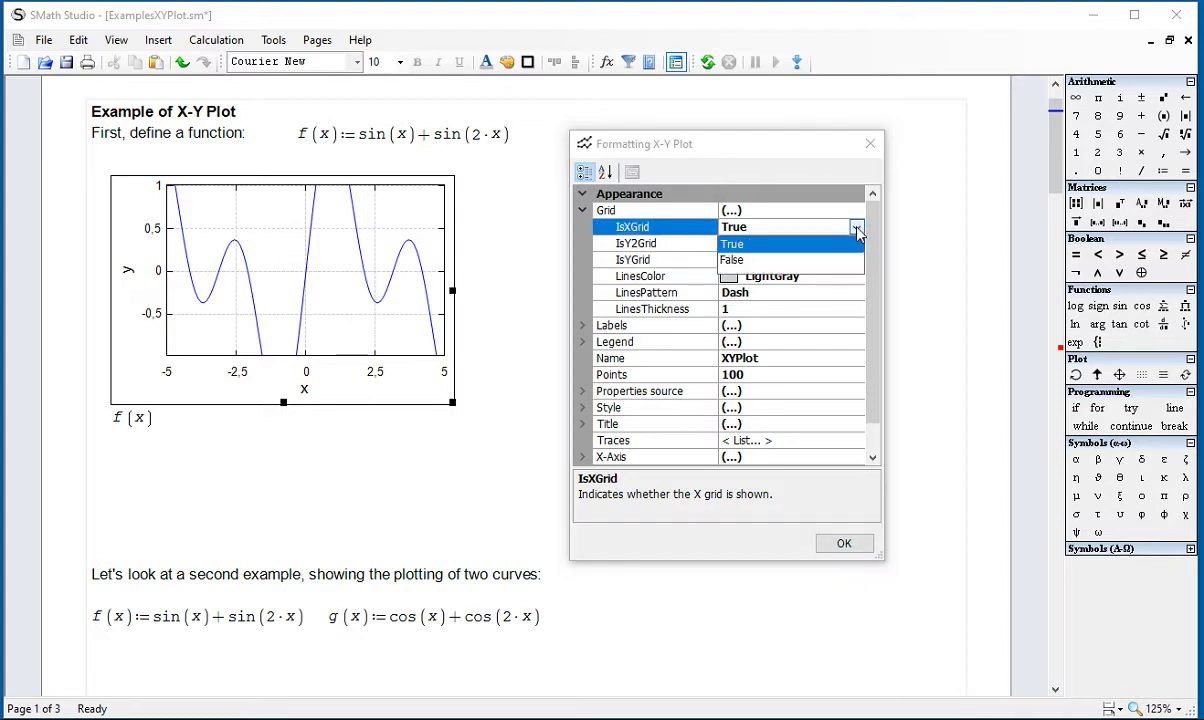
{"action": "left_click", "coordinate": [838, 259]}
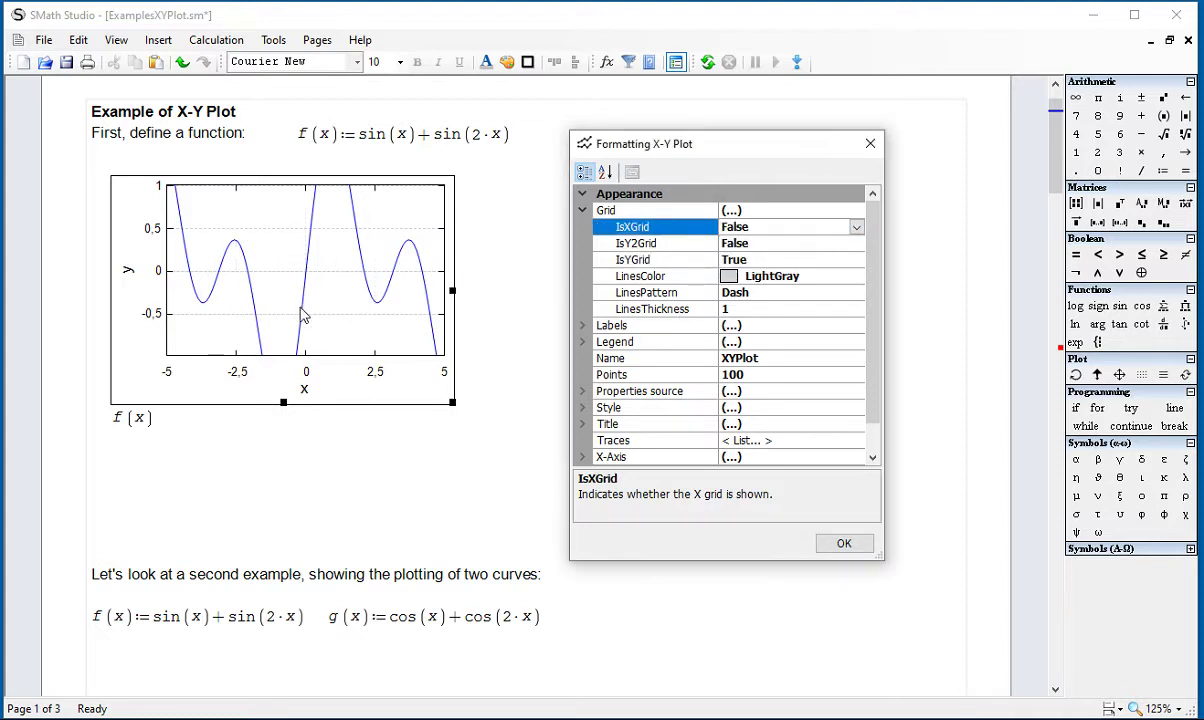
{"action": "left_click", "coordinate": [783, 262]}
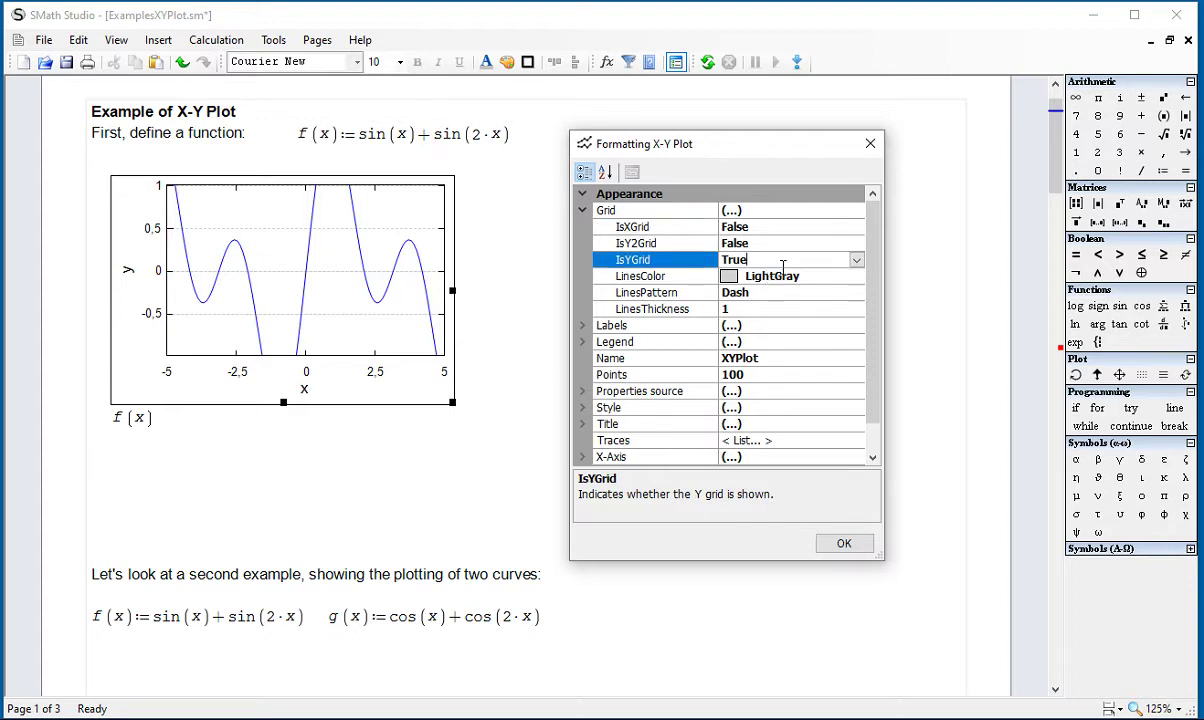
{"action": "left_click", "coordinate": [856, 260]}
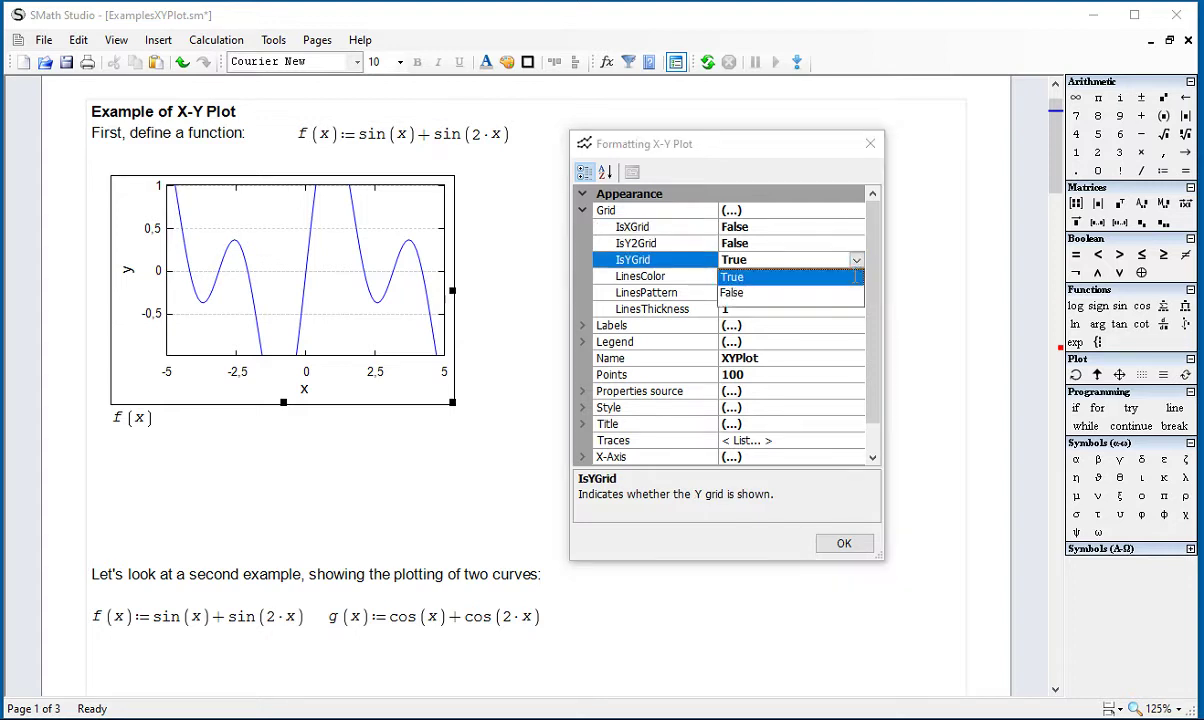
{"action": "left_click", "coordinate": [762, 293]}
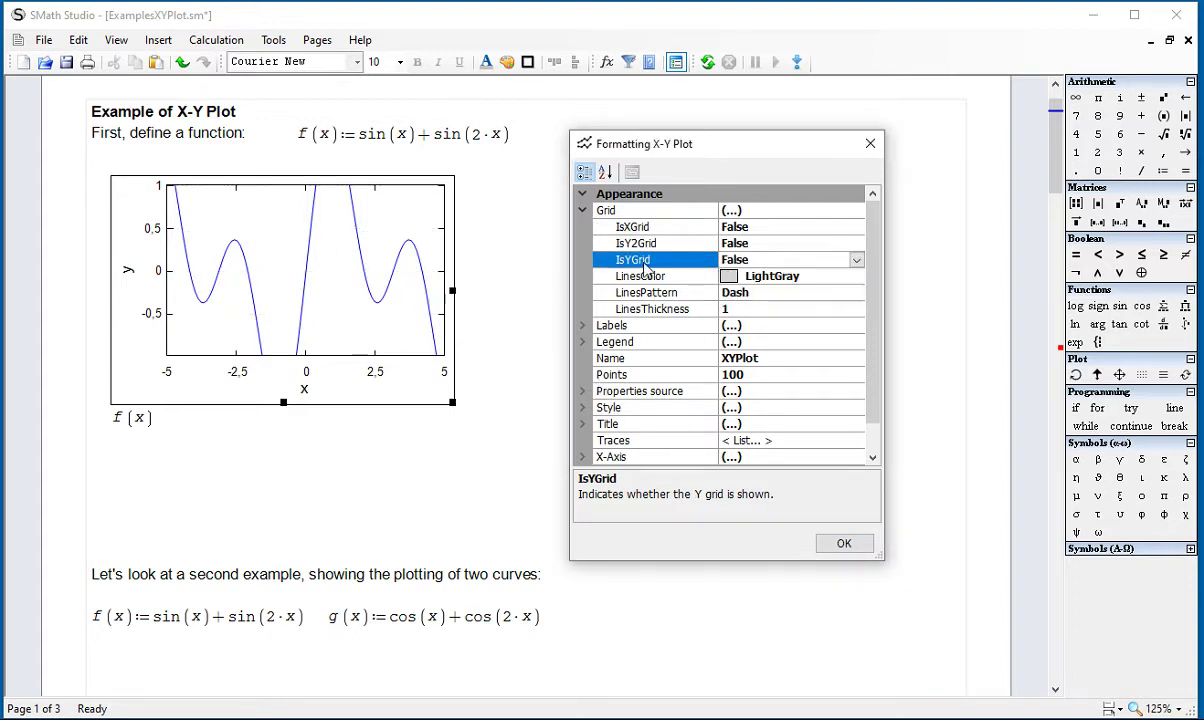
{"action": "left_click", "coordinate": [856, 260]}
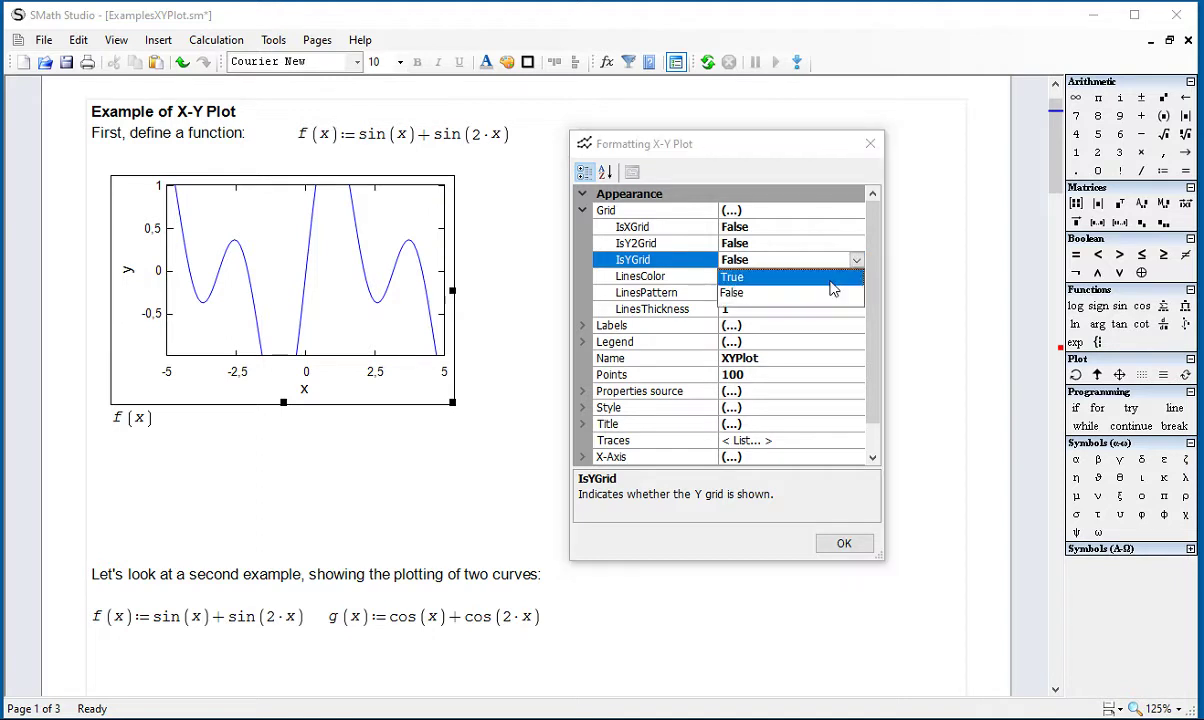
{"action": "left_click", "coordinate": [829, 281]}
{"action": "left_click", "coordinate": [856, 228]}
{"action": "left_click", "coordinate": [857, 228]}
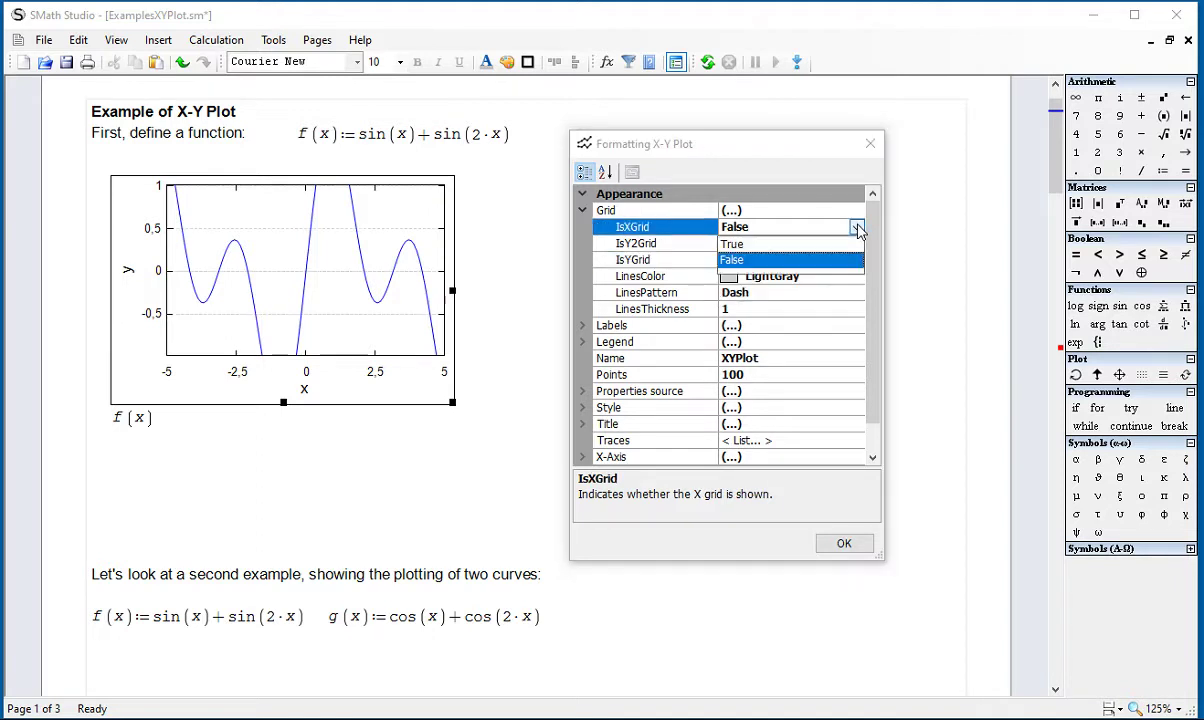
{"action": "left_click", "coordinate": [849, 244]}
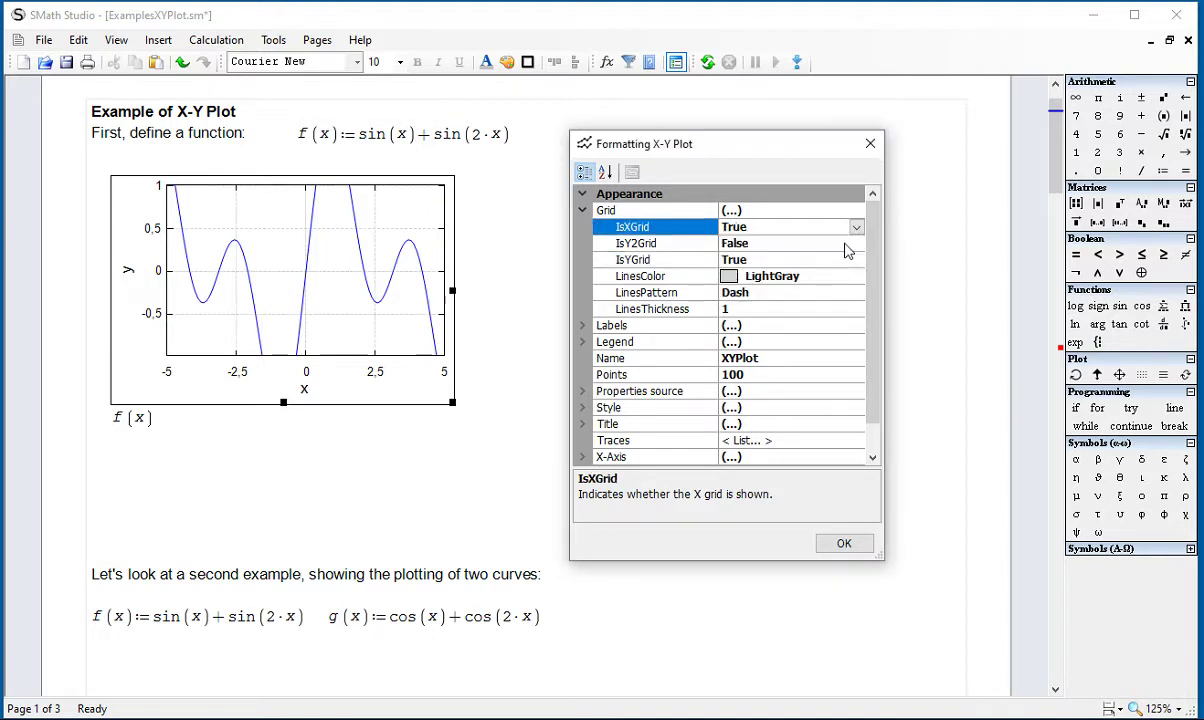
Set the Grid LinesColor to OliveDrab
{"action": "left_click", "coordinate": [791, 283]}
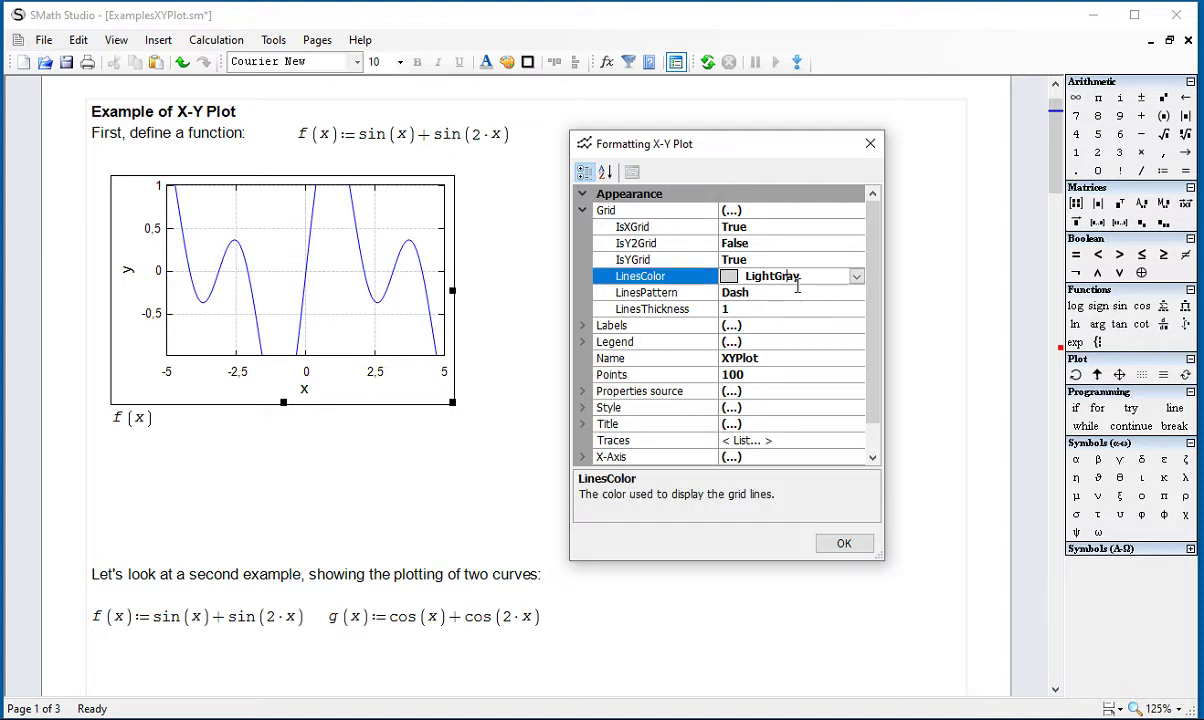
{"action": "left_click", "coordinate": [856, 277]}
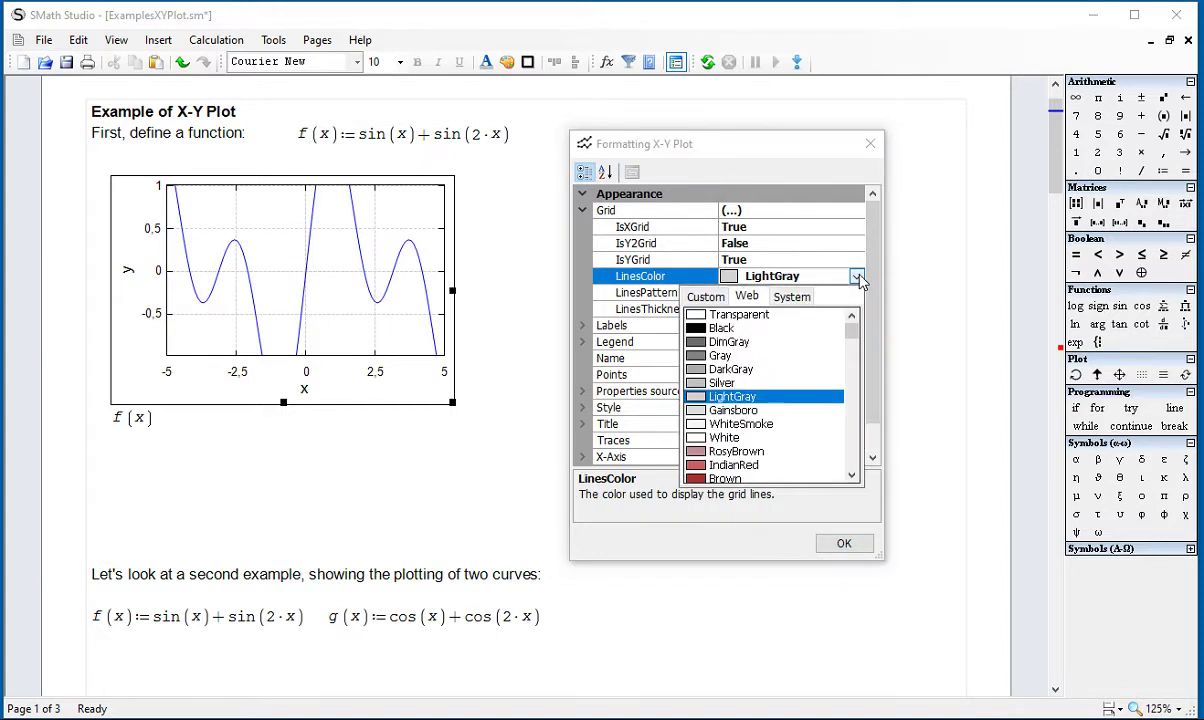
{"action": "scroll", "coordinate": [857, 375], "scroll_direction": "down", "scroll_amount": 9}
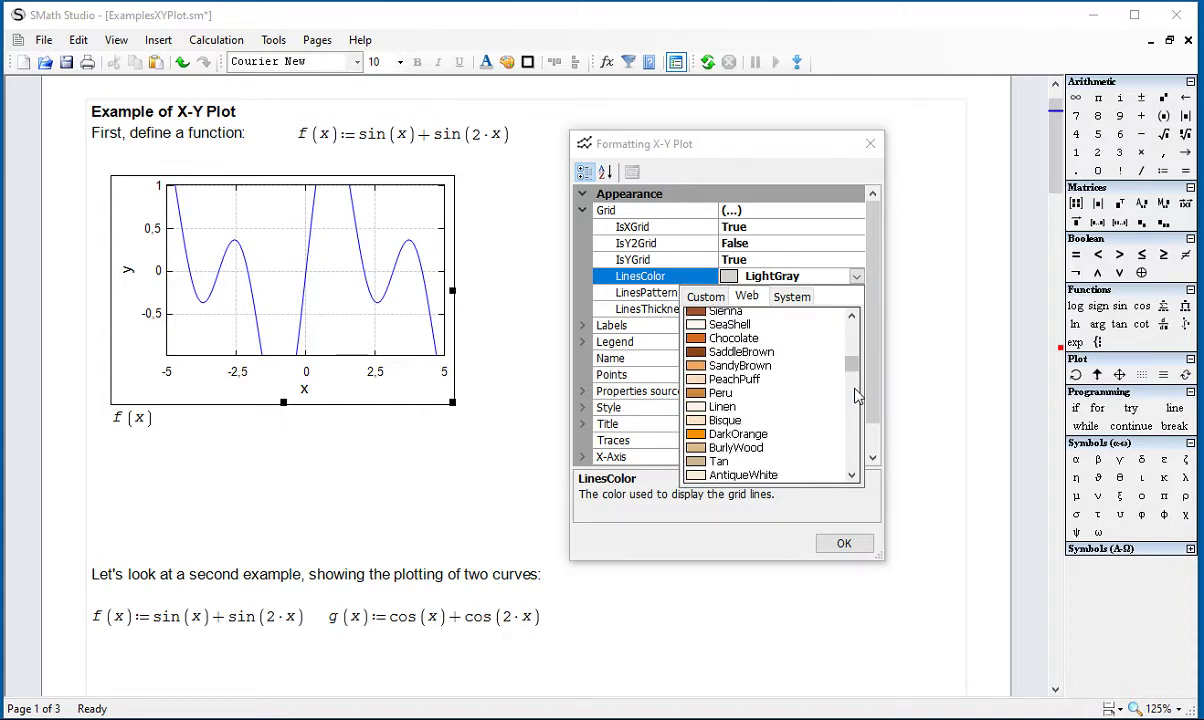
{"action": "scroll", "coordinate": [855, 397], "scroll_direction": "down", "scroll_amount": 10}
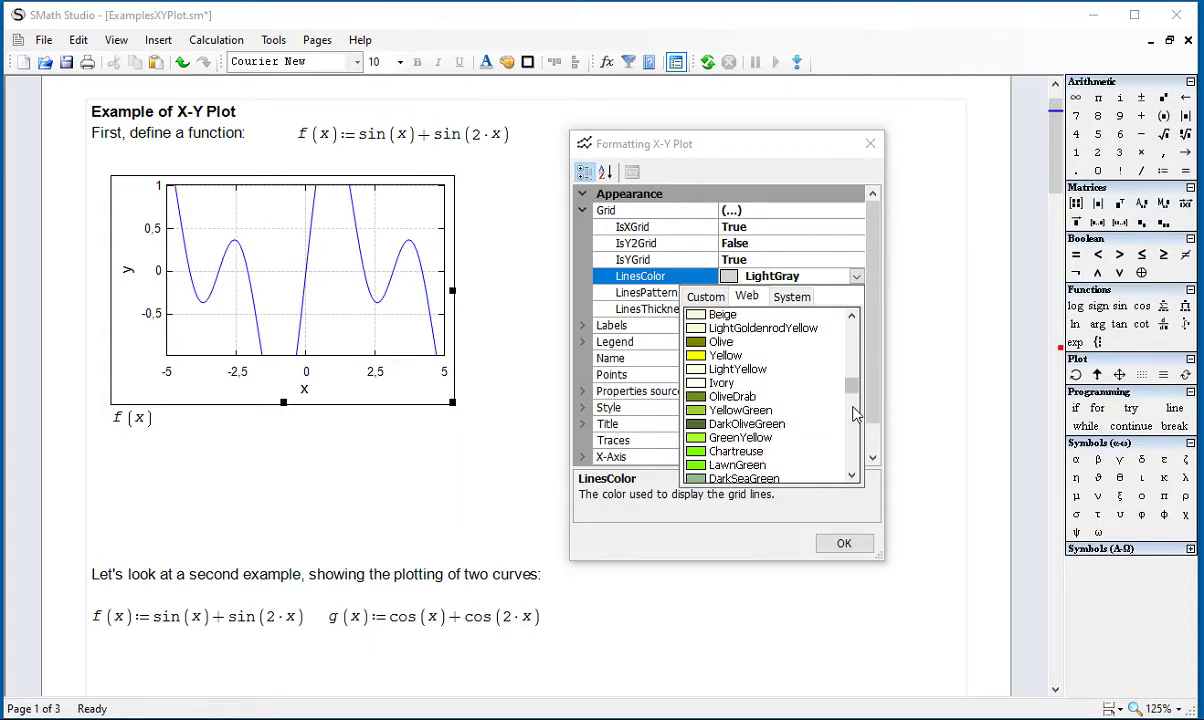
{"action": "left_click", "coordinate": [730, 397]}
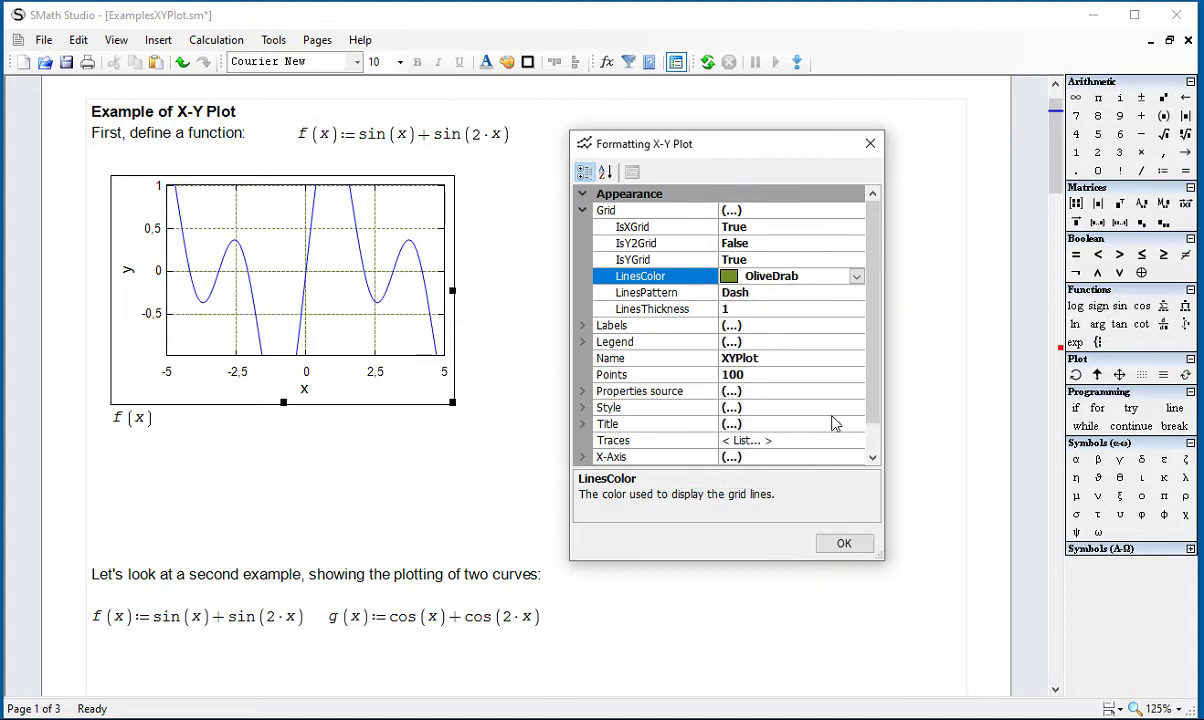
Change the grid LinesThickness to 3 and apply the formatting
{"action": "left_click", "coordinate": [748, 314]}
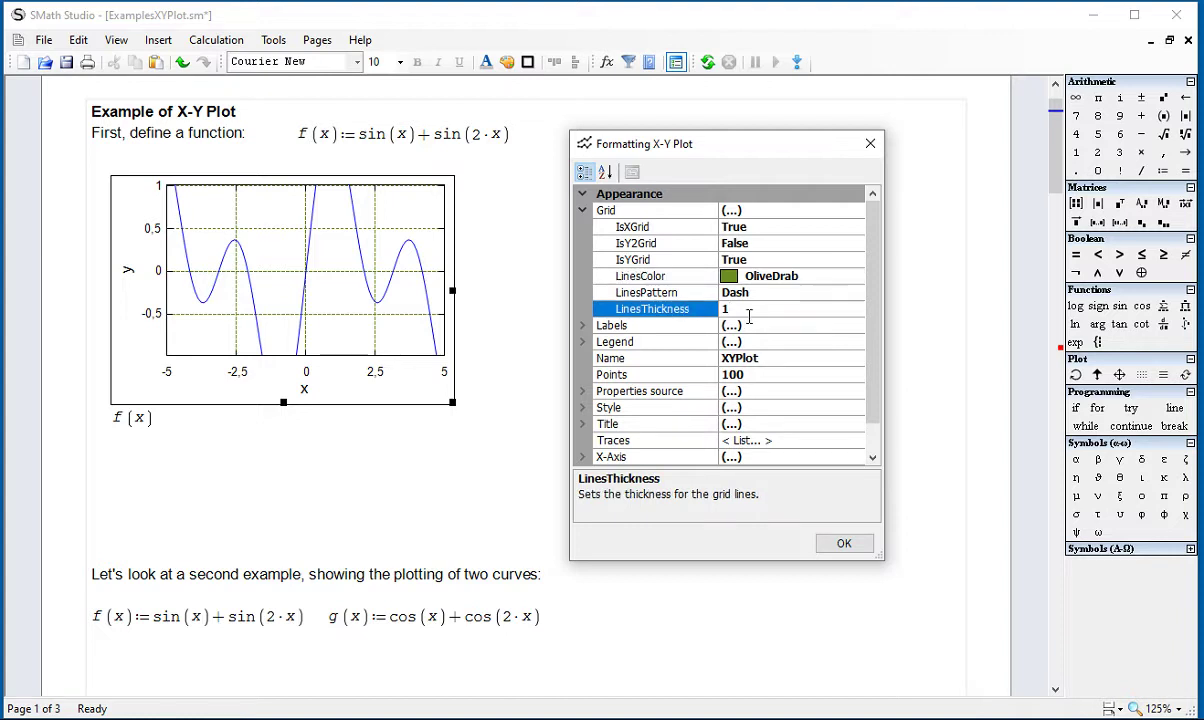
{"action": "key", "text": "BackSpace"}
{"action": "type", "text": "3"}
{"action": "left_click", "coordinate": [840, 550]}
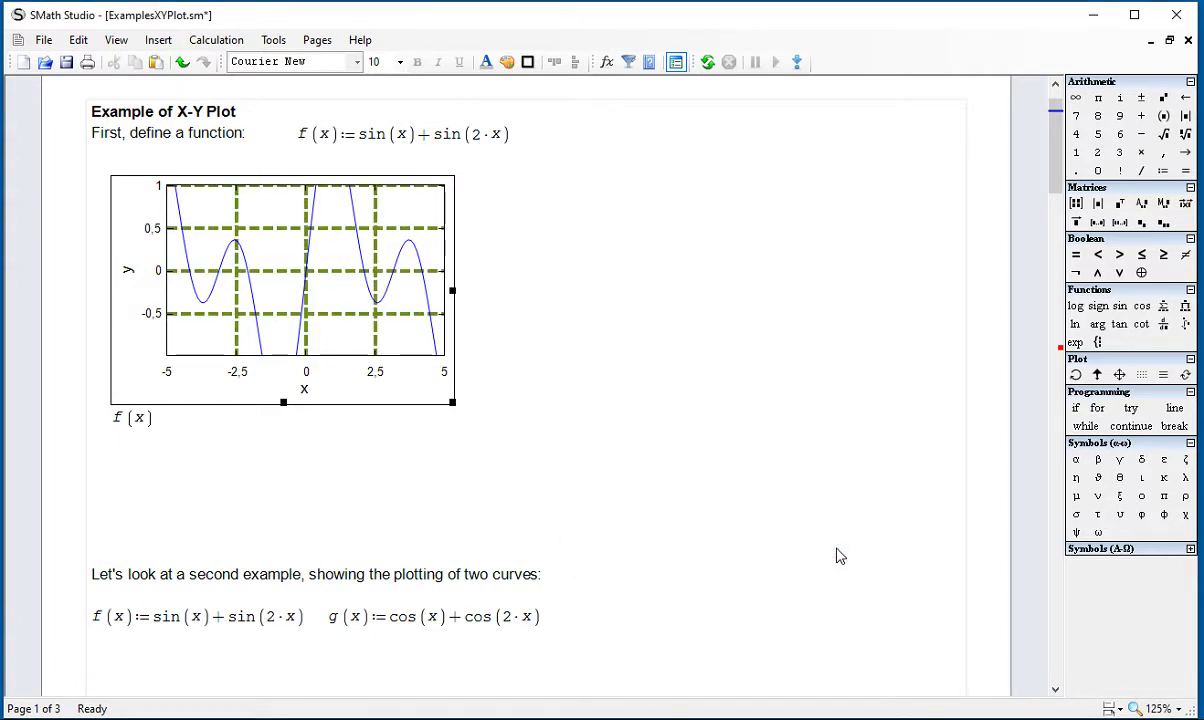
Reopen the plot formatting and reset the grid LinesThickness to 1
{"action": "double_click", "coordinate": [340, 300]}
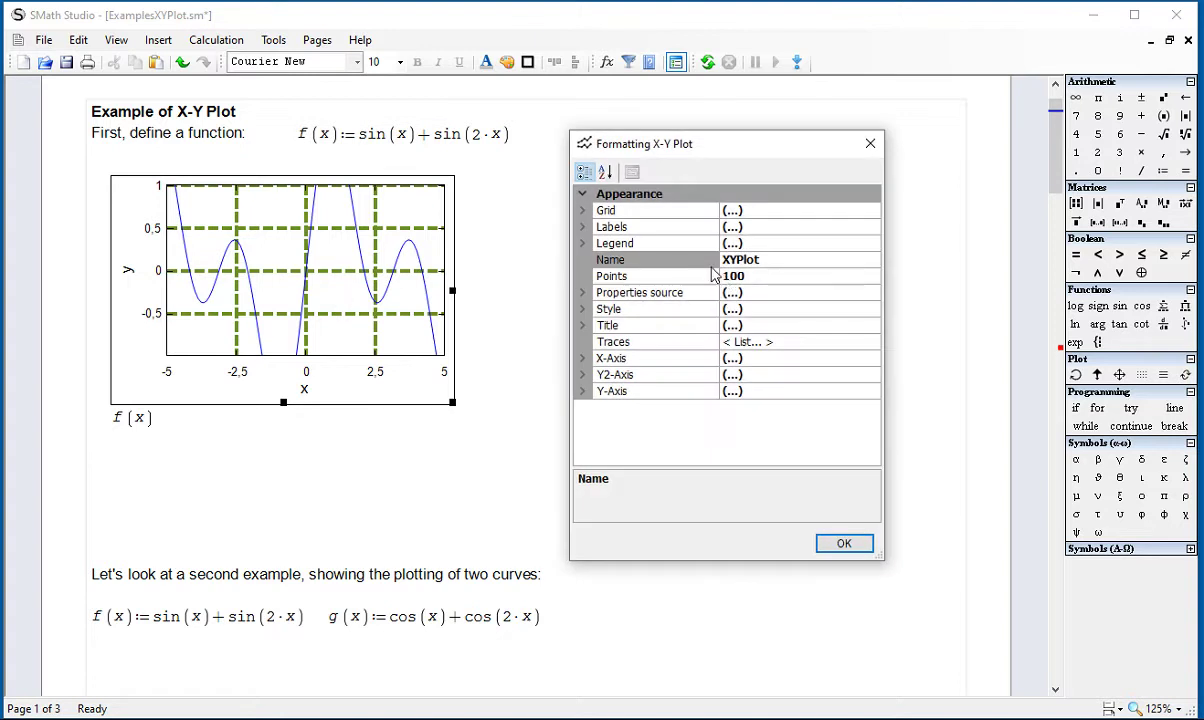
{"action": "left_click", "coordinate": [582, 210]}
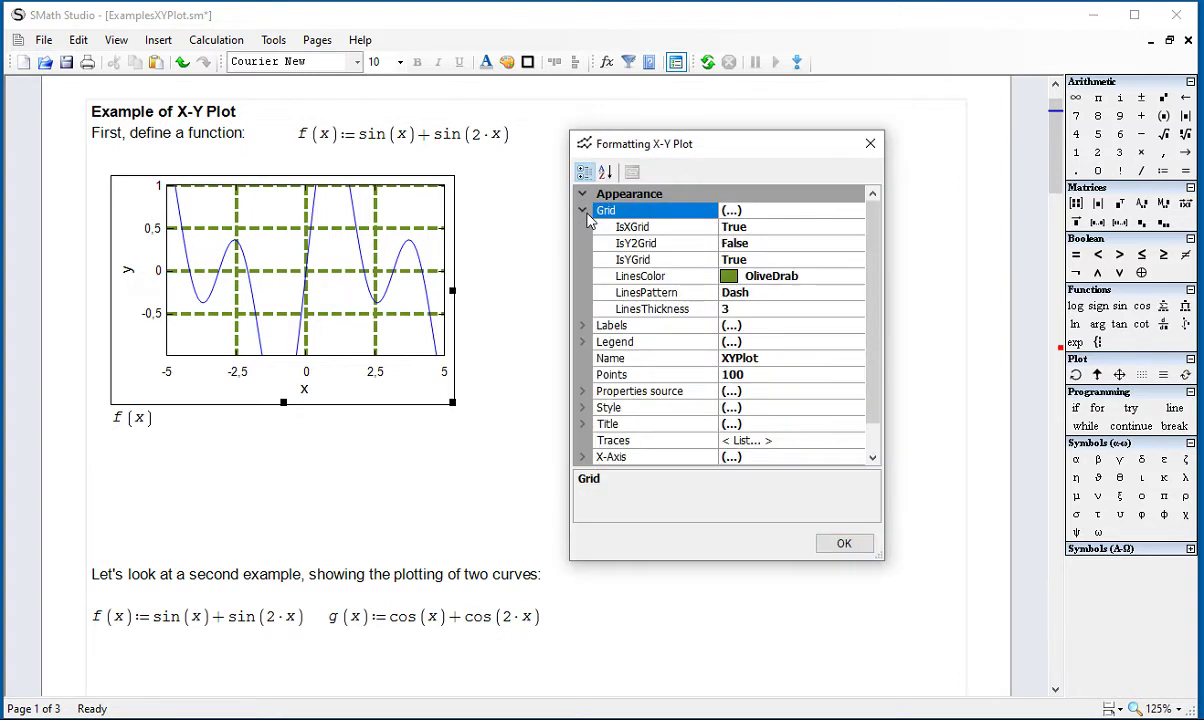
{"action": "left_click", "coordinate": [753, 310]}
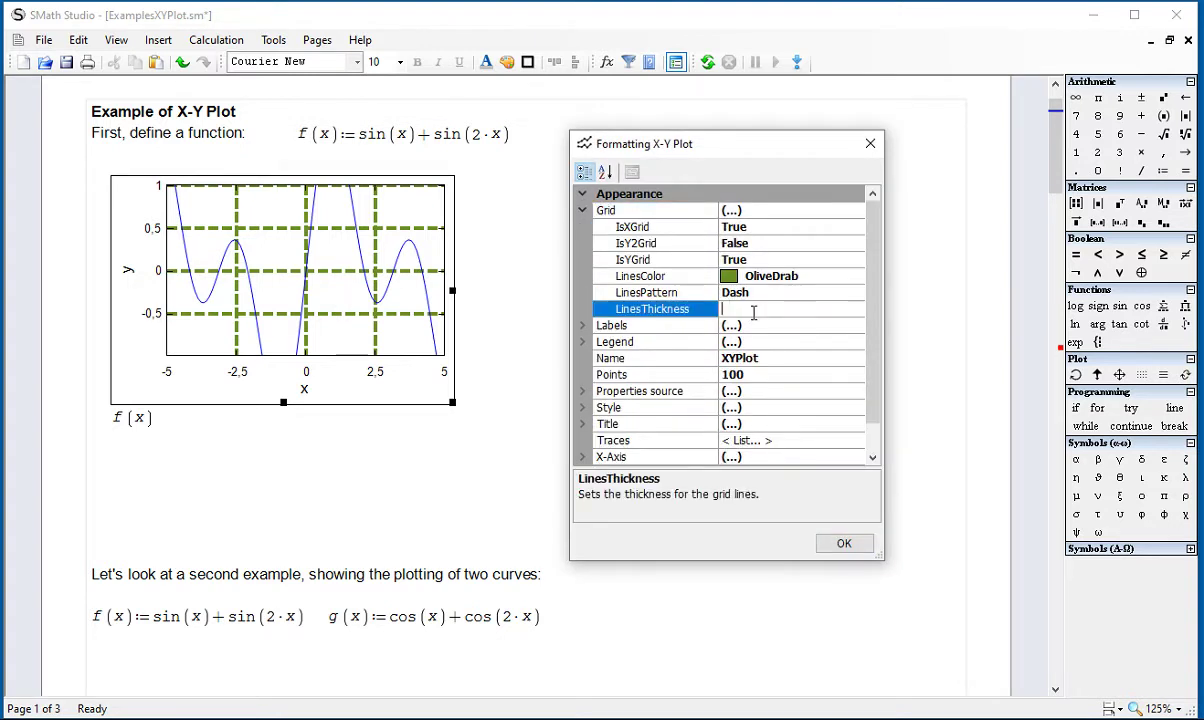
{"action": "type", "text": "1"}
{"action": "key", "text": "Return"}
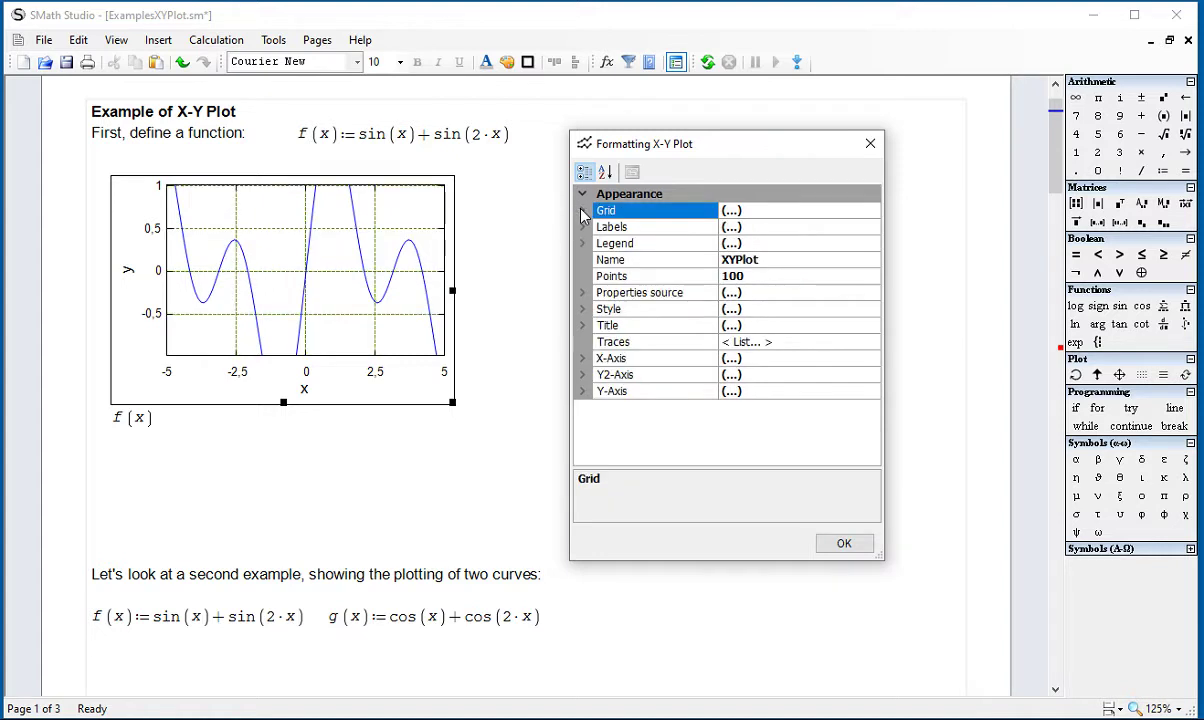
Set XLabel to 'time (s)' and YLabel to 'position (m)' under Labels
{"action": "left_click", "coordinate": [581, 228]}
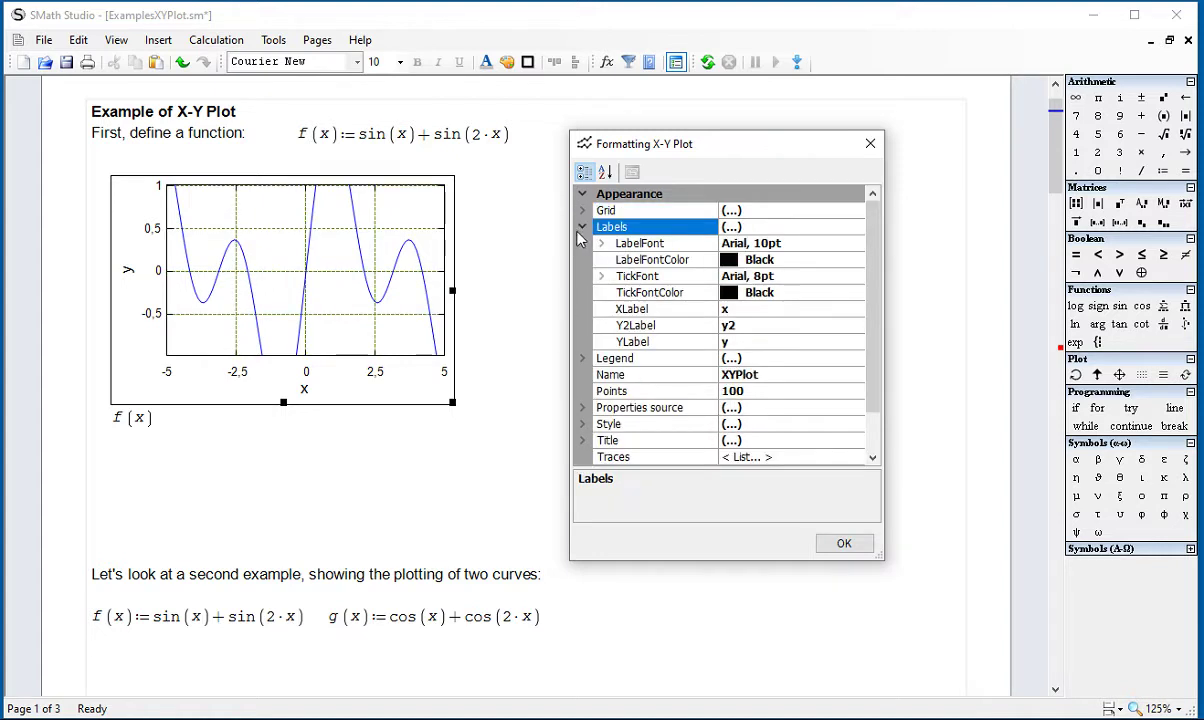
{"action": "left_click", "coordinate": [730, 311]}
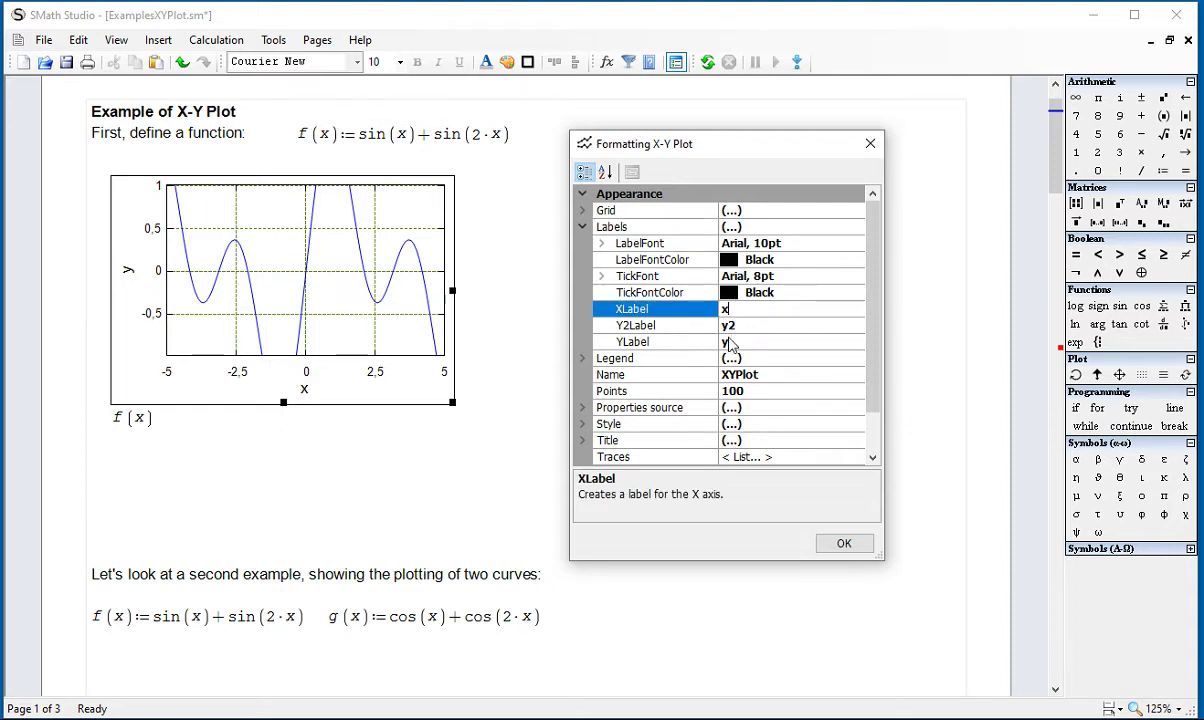
{"action": "key", "text": "Down"}
{"action": "key", "text": "Down"}
{"action": "key", "text": "Up"}
{"action": "key", "text": "Up"}
{"action": "left_click", "coordinate": [740, 309]}
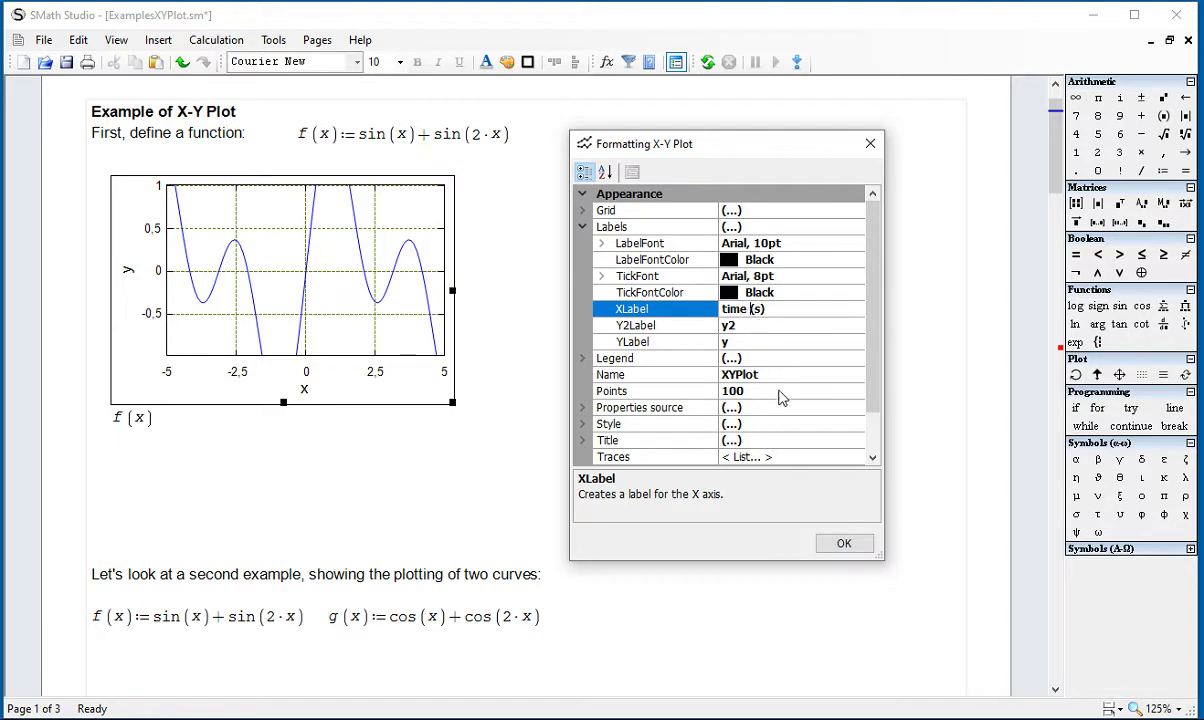
{"action": "left_click", "coordinate": [751, 347]}
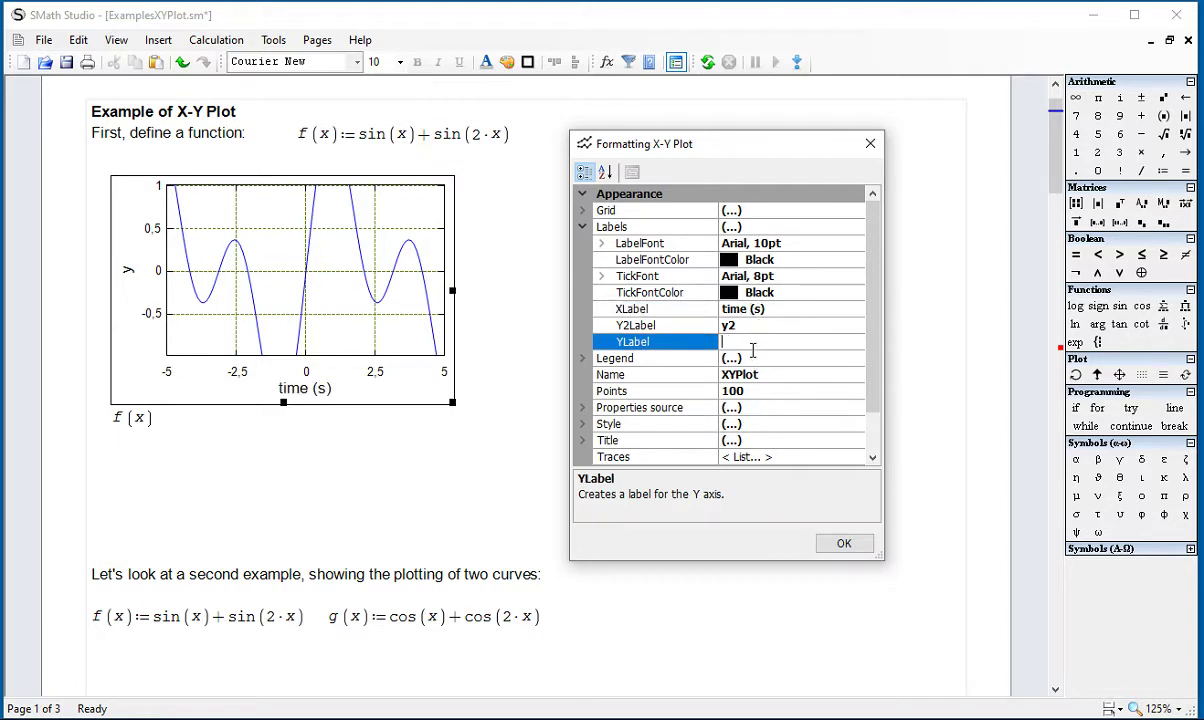
{"action": "type", "text": "position (m)"}
{"action": "left_click", "coordinate": [782, 374]}
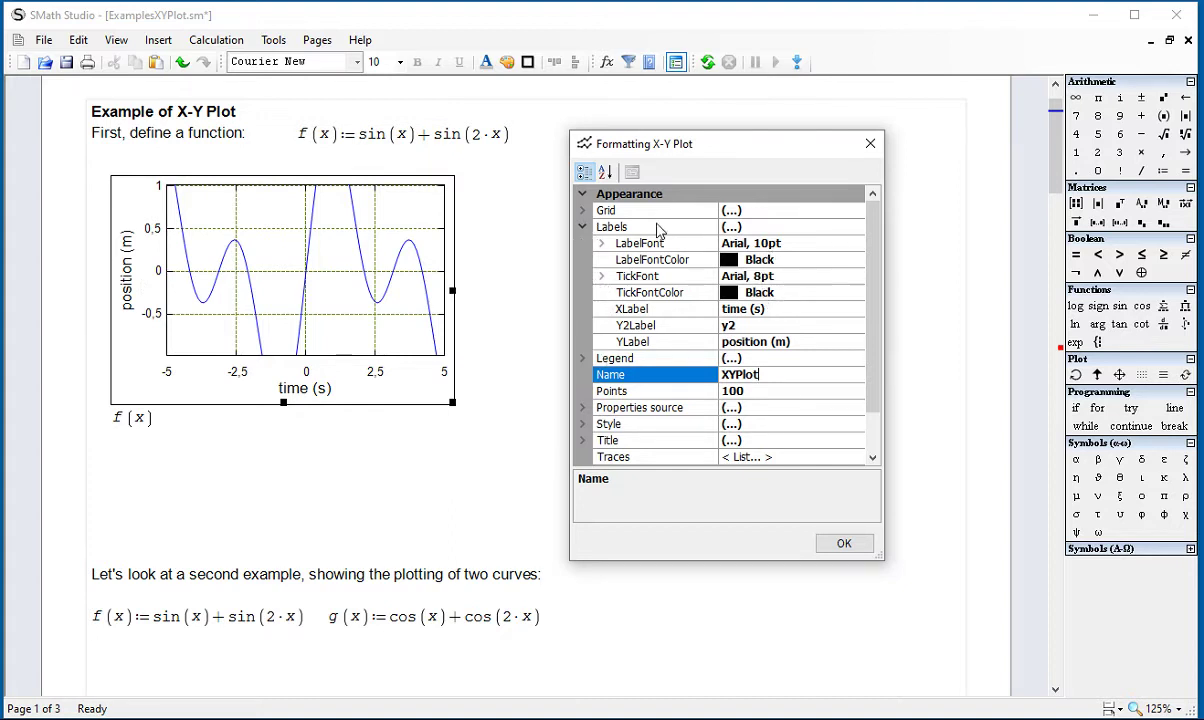
{"action": "left_click", "coordinate": [583, 228]}
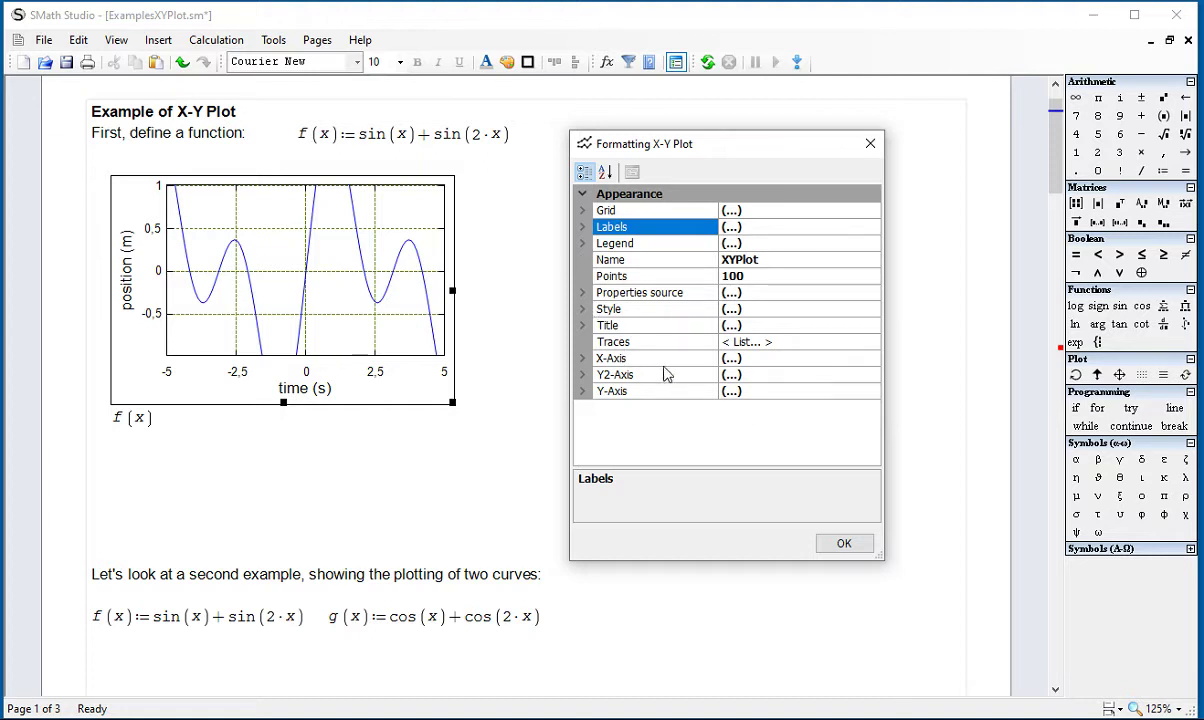
Set the Style BorderColor to Firebrick and BackColor to WhiteSmoke
{"action": "left_click", "coordinate": [583, 310]}
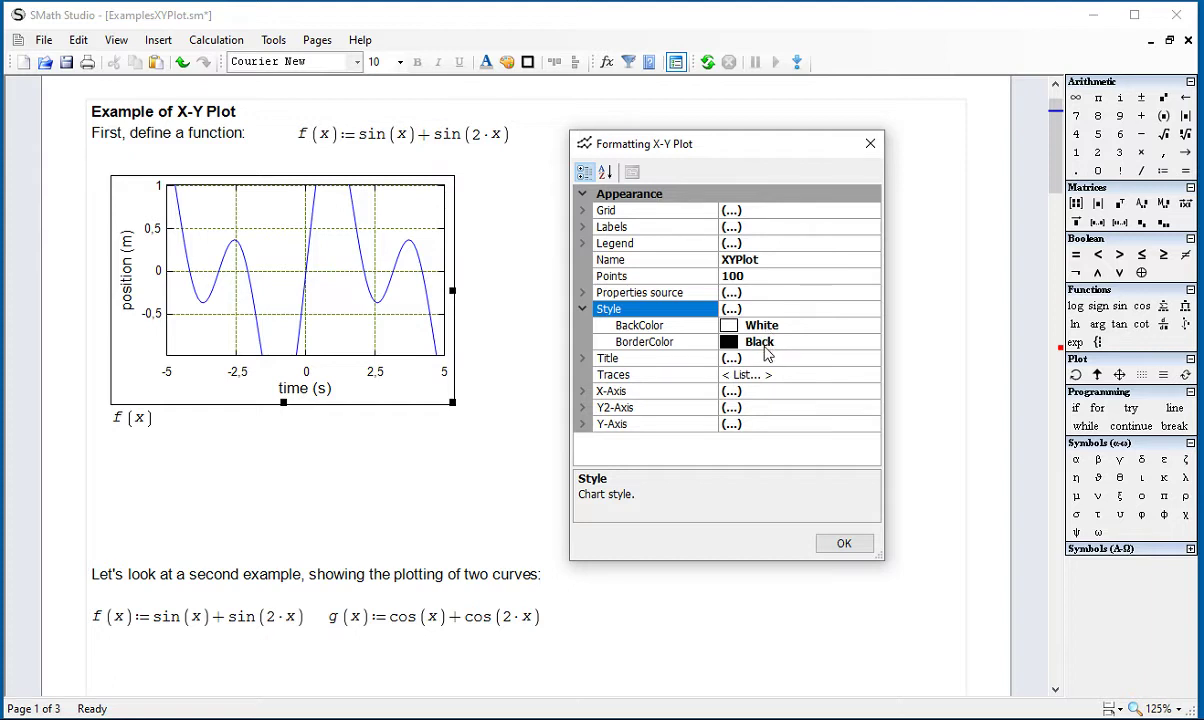
{"action": "left_click", "coordinate": [850, 342]}
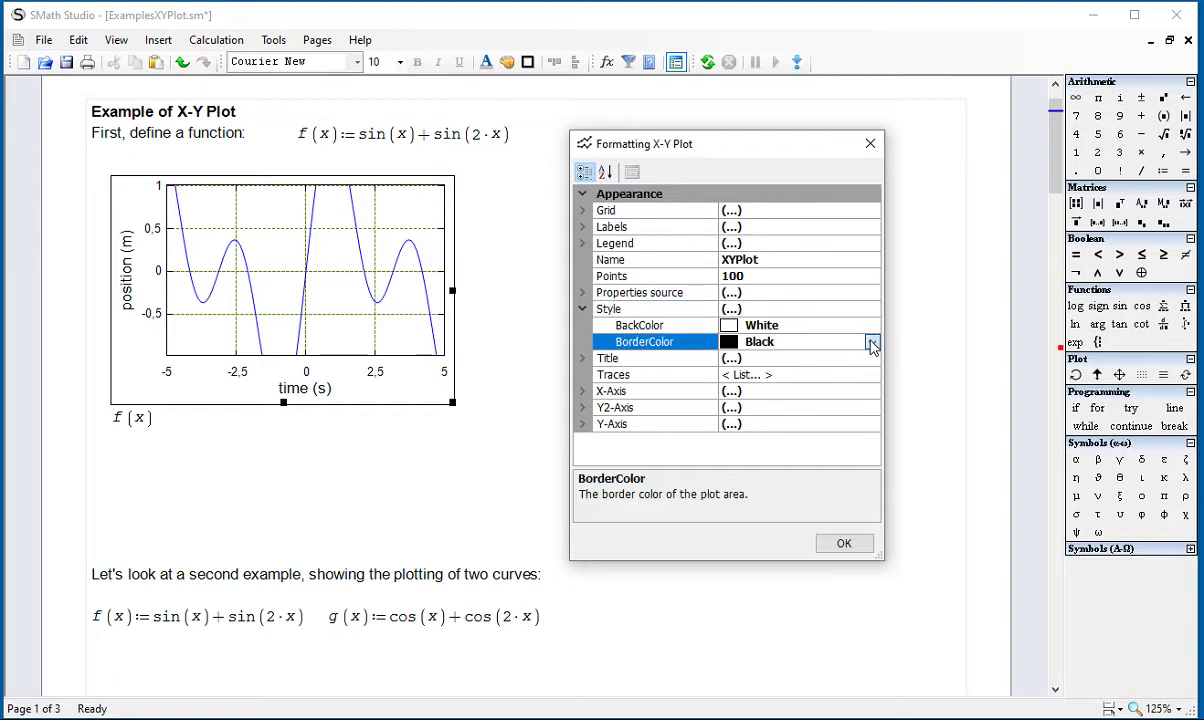
{"action": "left_click", "coordinate": [871, 342]}
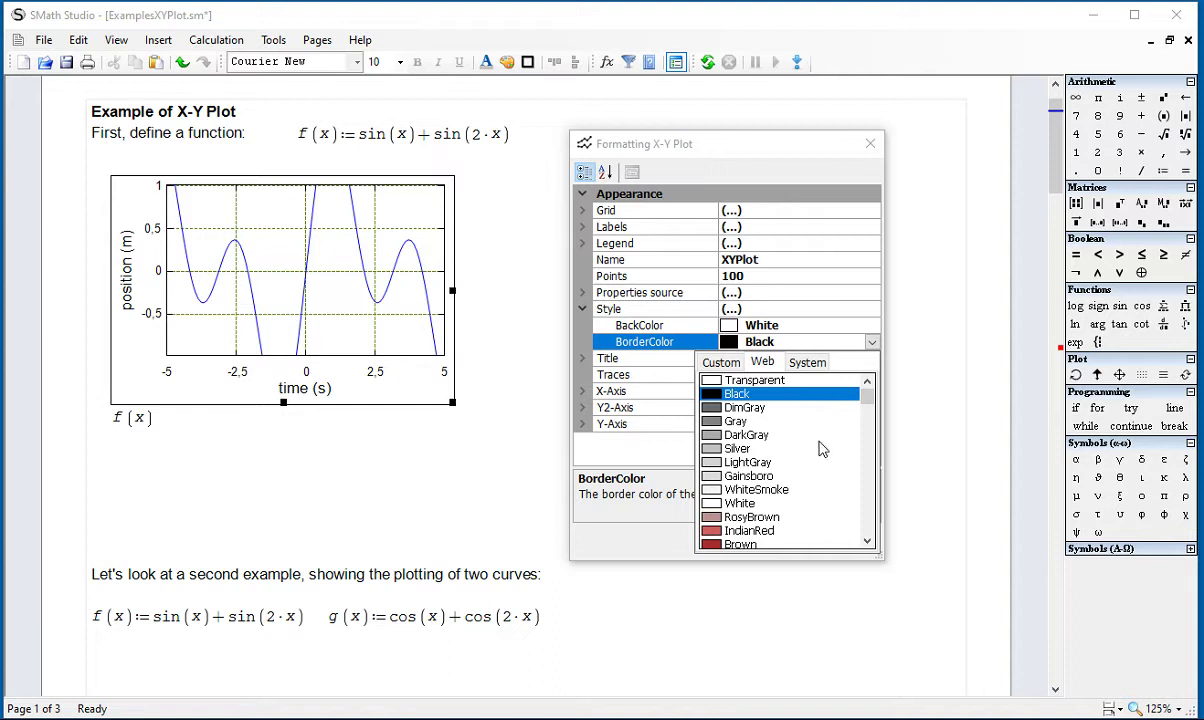
{"action": "left_click", "coordinate": [762, 550]}
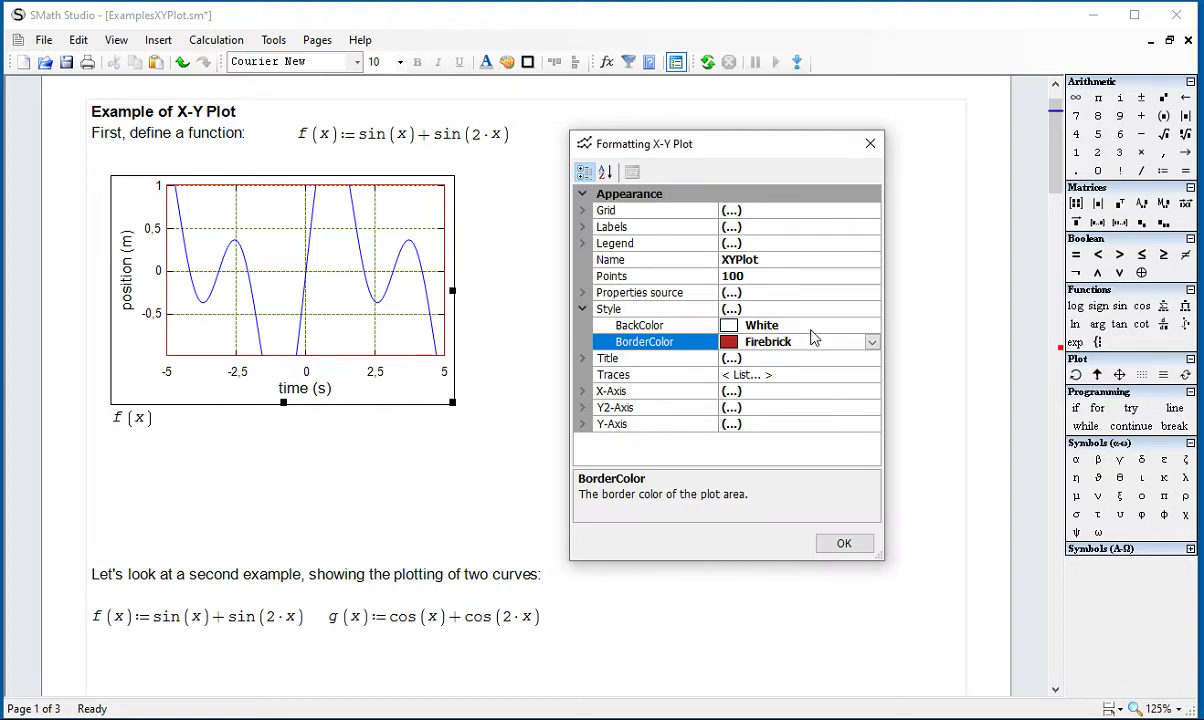
{"action": "key", "text": "Up"}
{"action": "left_click", "coordinate": [871, 328]}
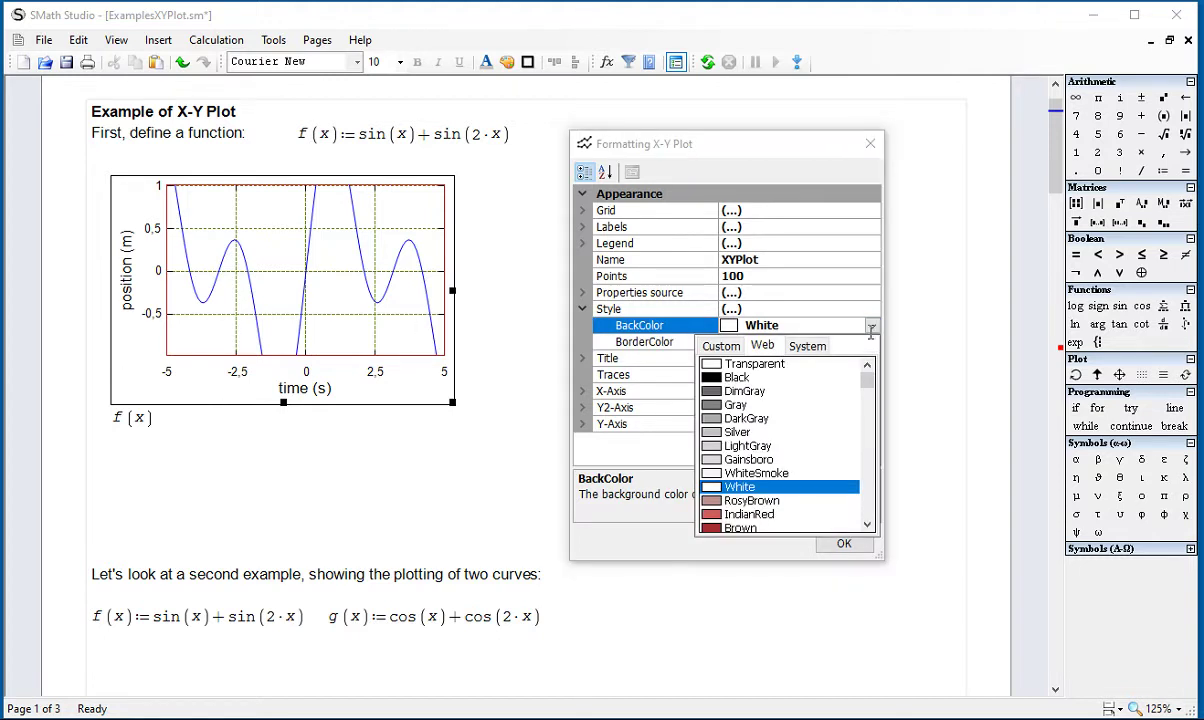
{"action": "left_click", "coordinate": [719, 474]}
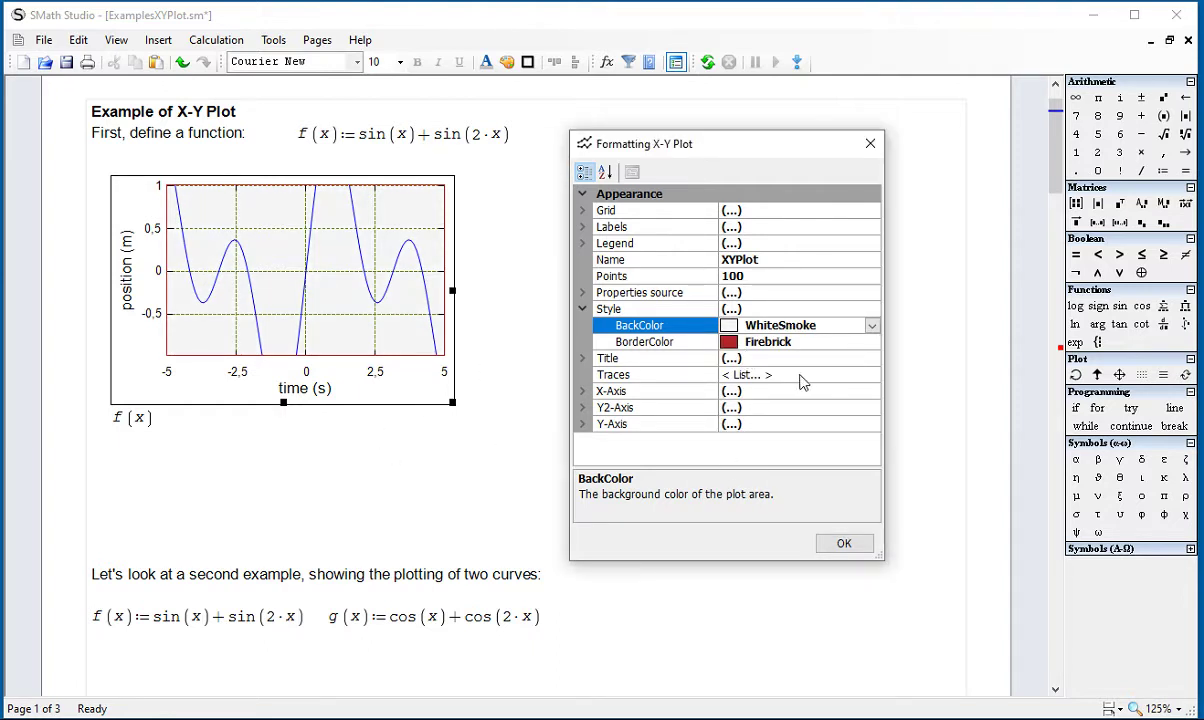
{"action": "left_click", "coordinate": [590, 309]}
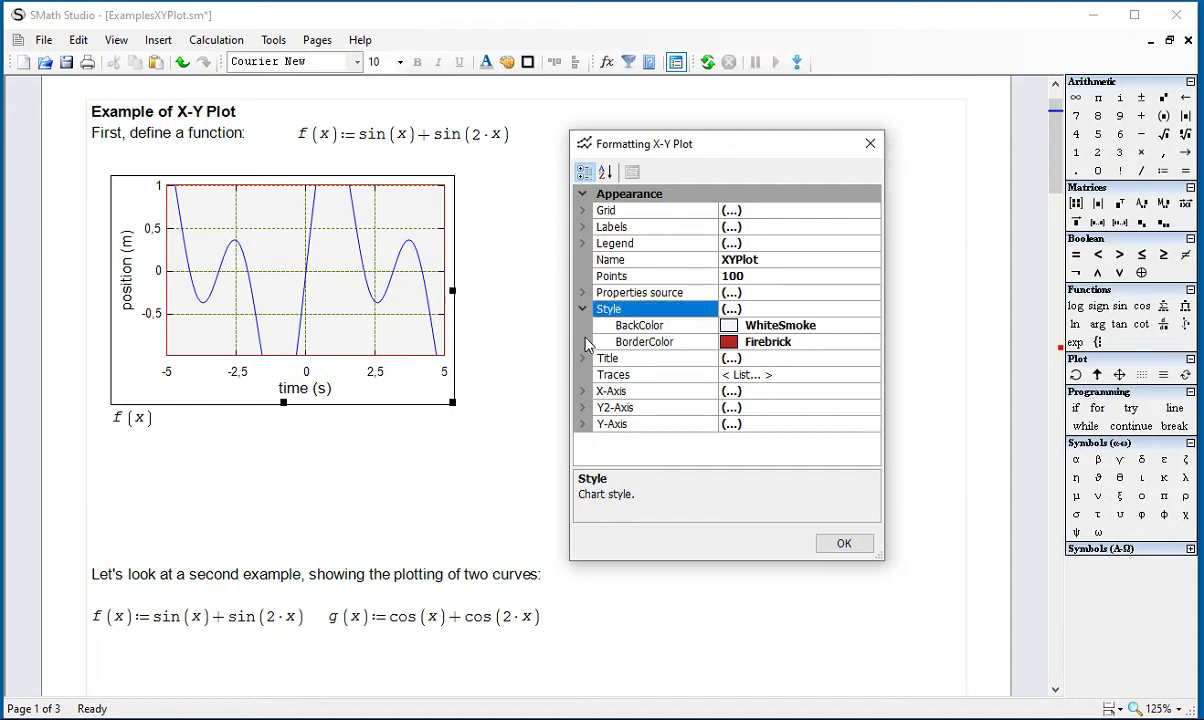
Enter 'position vs. time' as the Title text
{"action": "left_click", "coordinate": [582, 309]}
{"action": "left_click", "coordinate": [583, 326]}
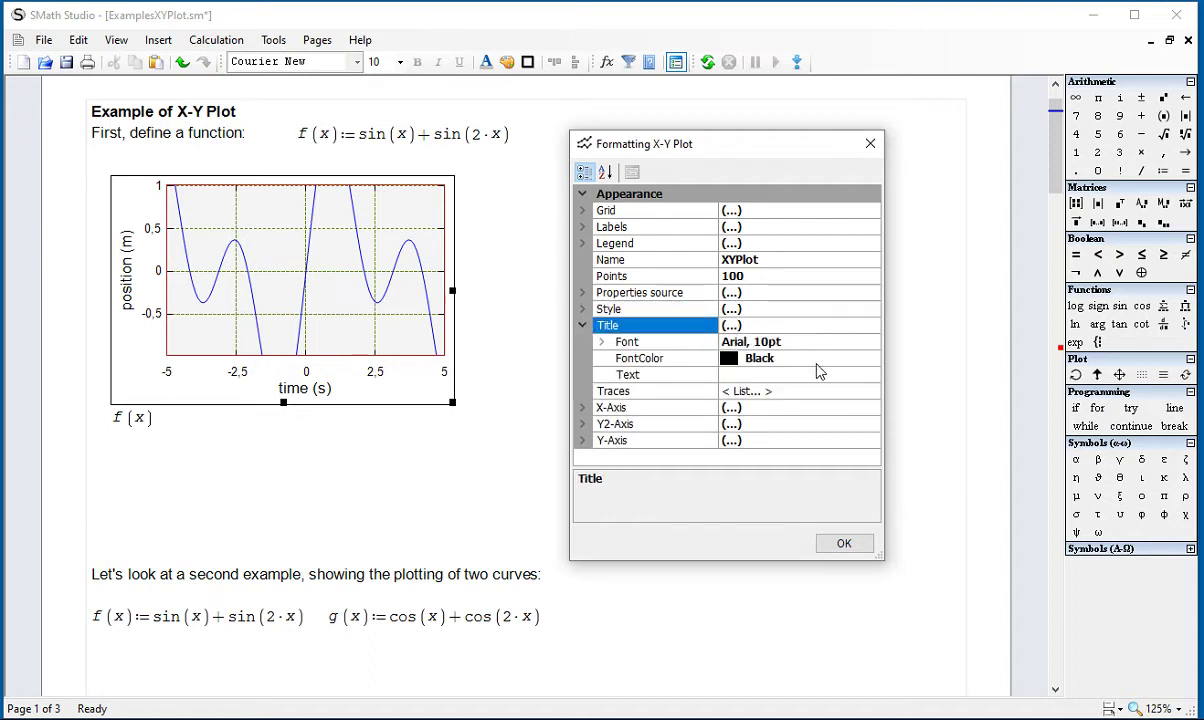
{"action": "left_click", "coordinate": [768, 376]}
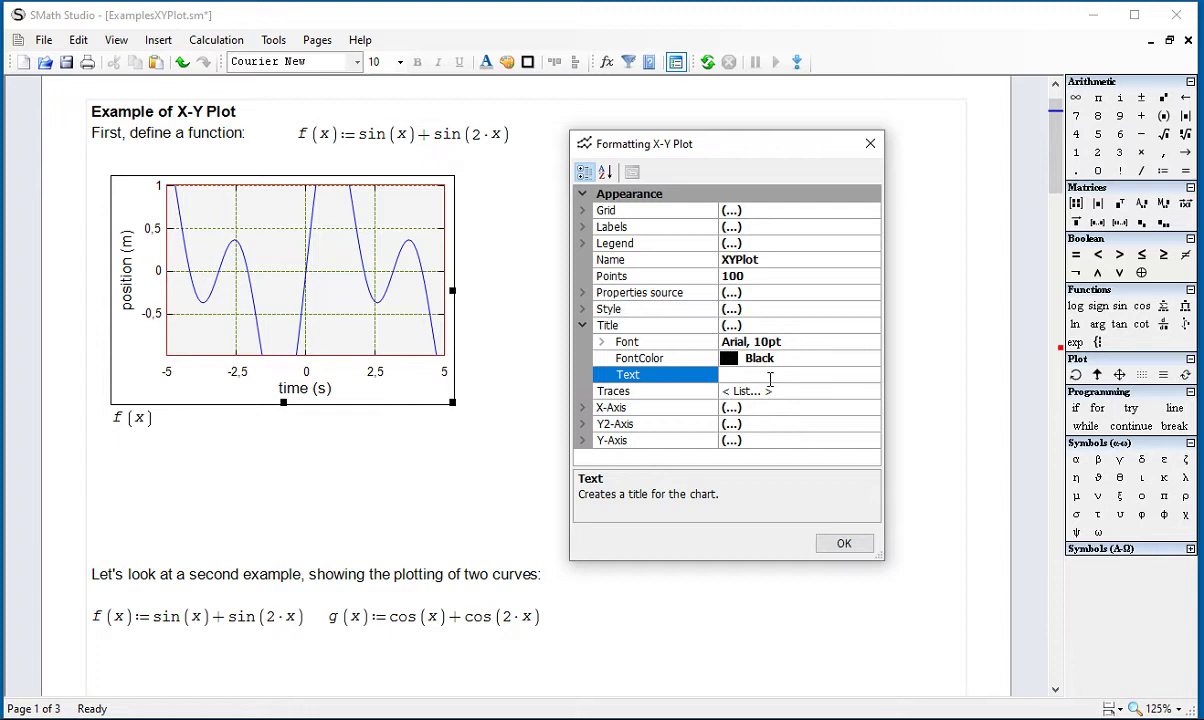
{"action": "type", "text": "position vs. time"}
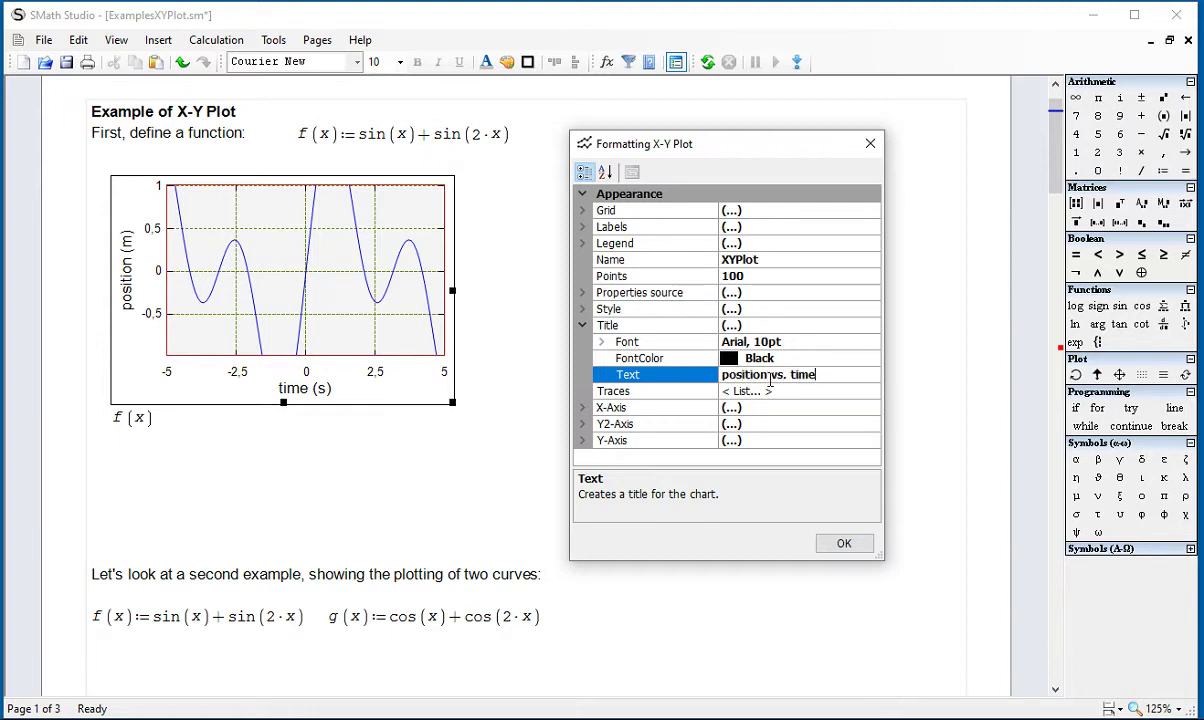
{"action": "left_click", "coordinate": [745, 341]}
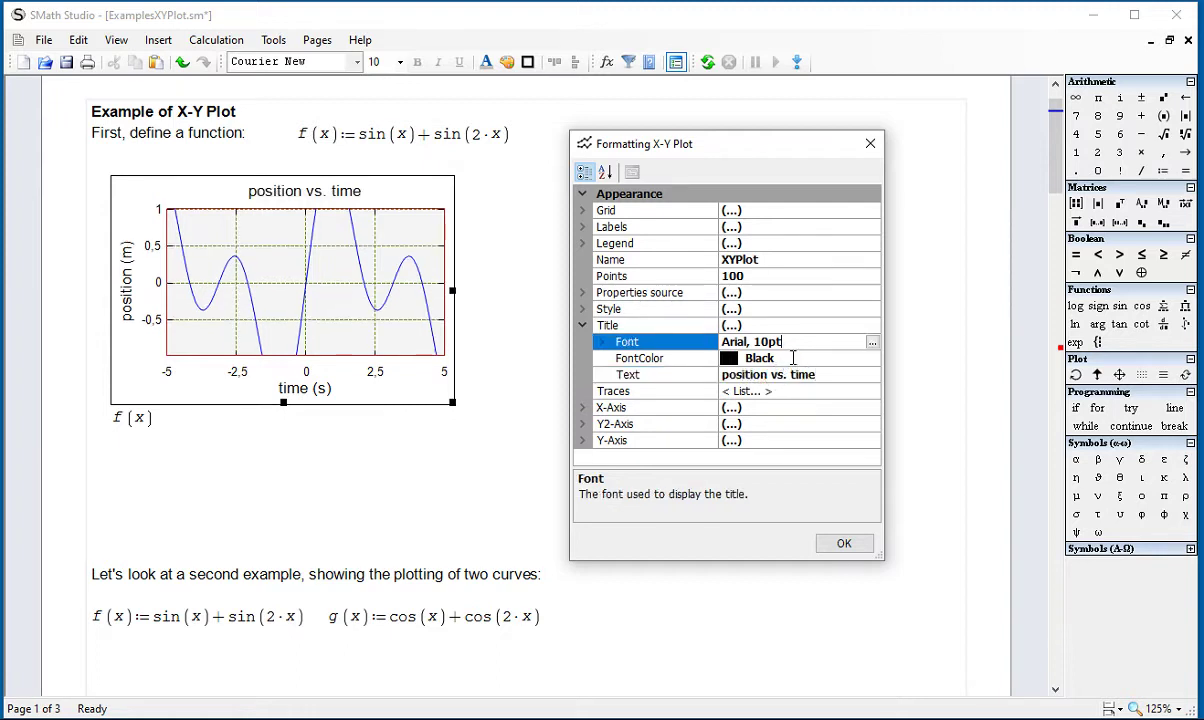
{"action": "left_click", "coordinate": [582, 325]}
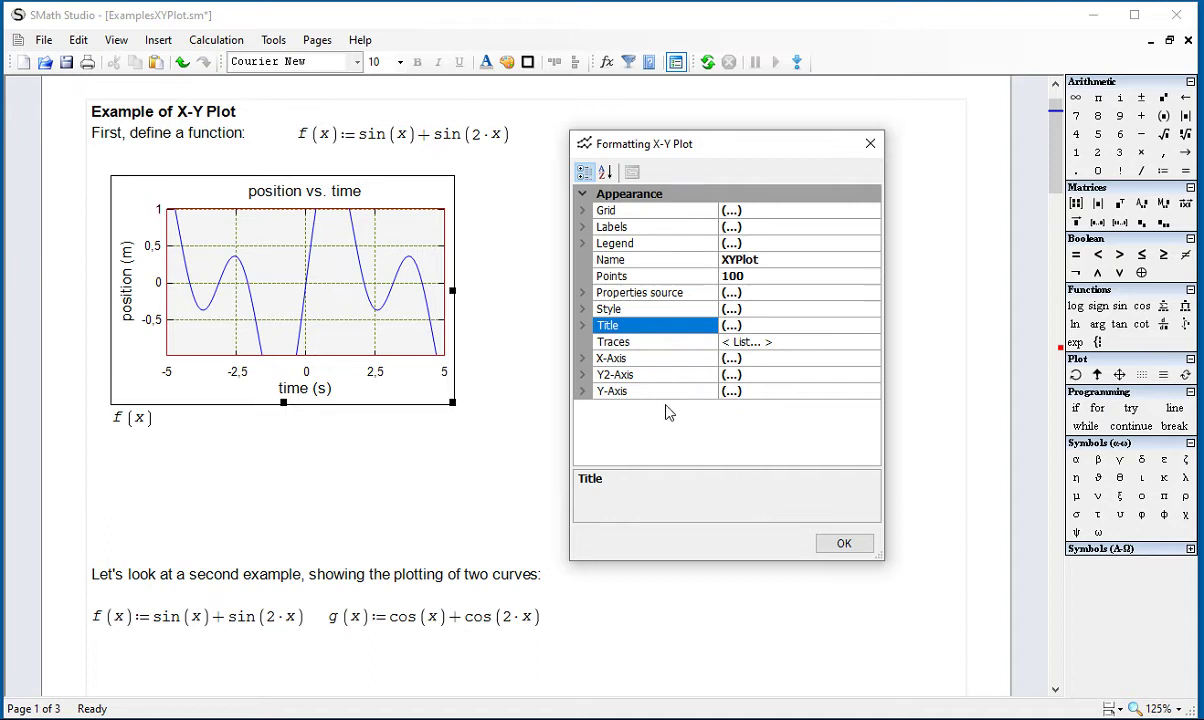
Set X-Axis Min -10, Max 10, DecimalPlaces 1 and Tick 5
{"action": "left_click", "coordinate": [583, 359]}
{"action": "scroll", "coordinate": [800, 415], "scroll_direction": "down", "scroll_amount": 1}
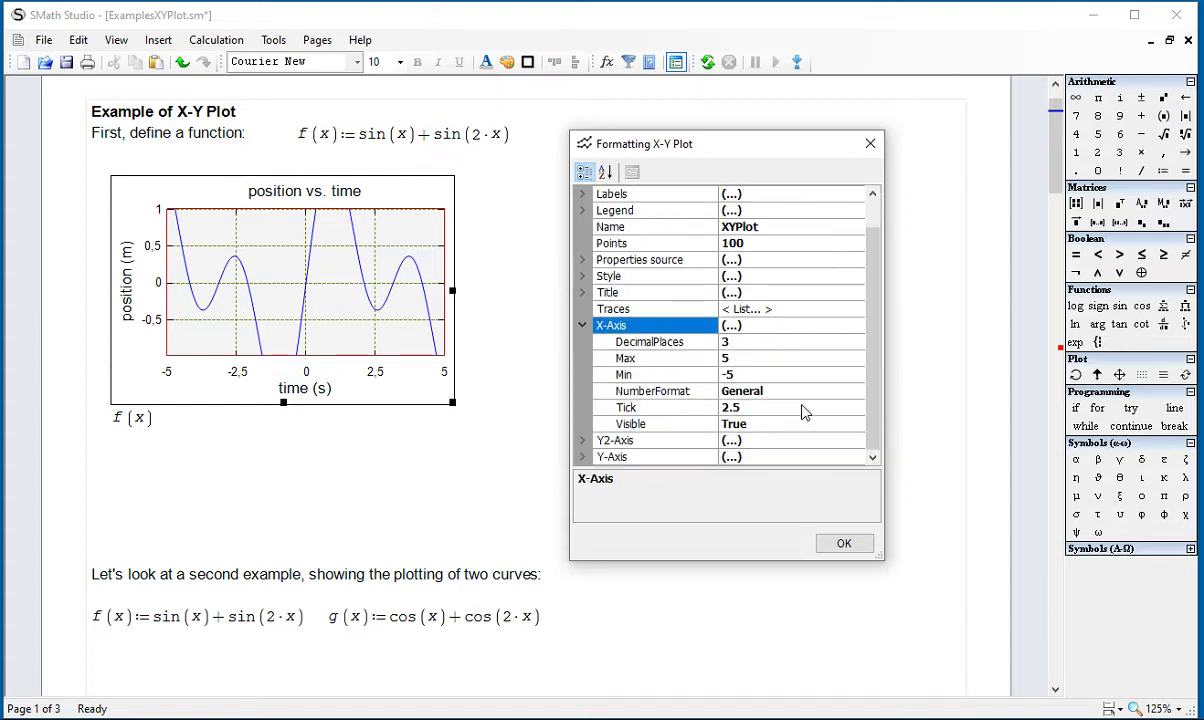
{"action": "left_click", "coordinate": [740, 378]}
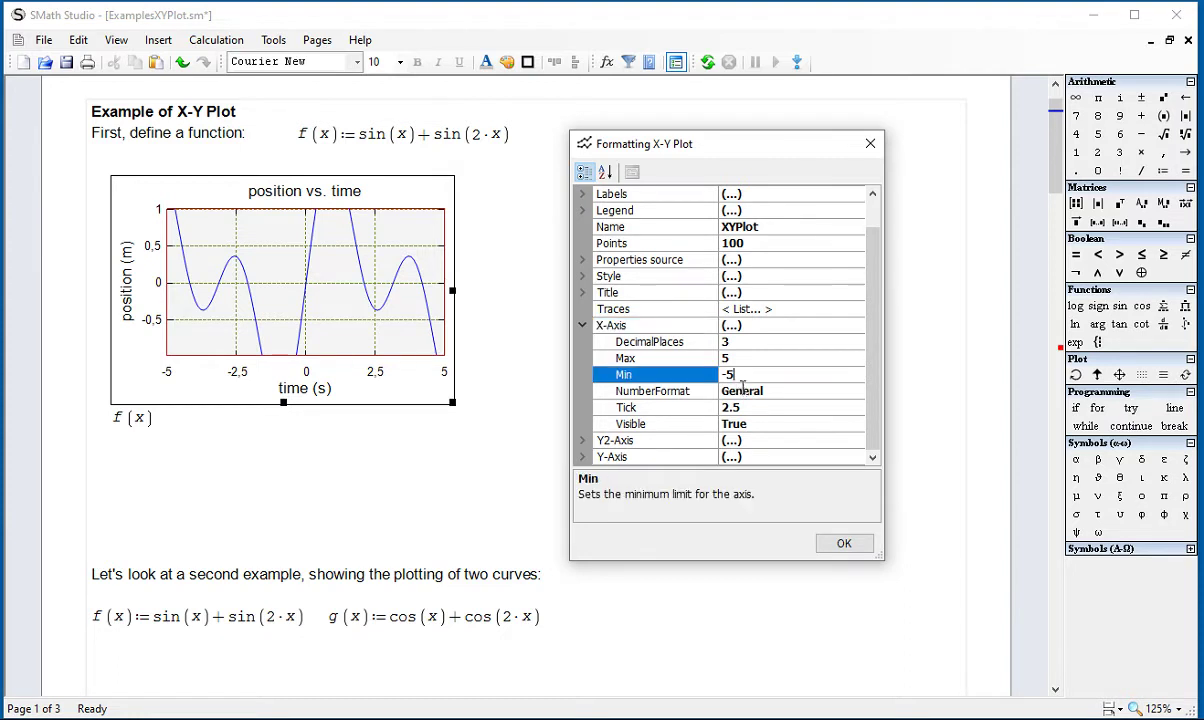
{"action": "key", "text": "BackSpace"}
{"action": "type", "text": "10"}
{"action": "left_click", "coordinate": [697, 358]}
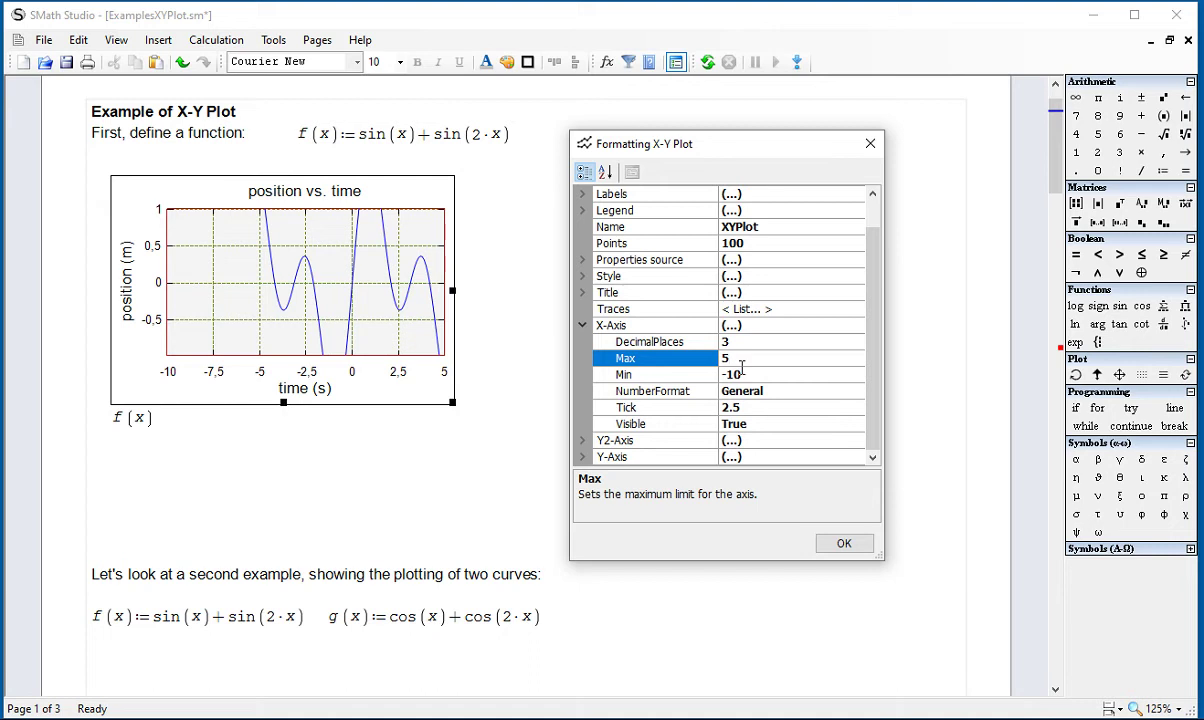
{"action": "left_click", "coordinate": [729, 342]}
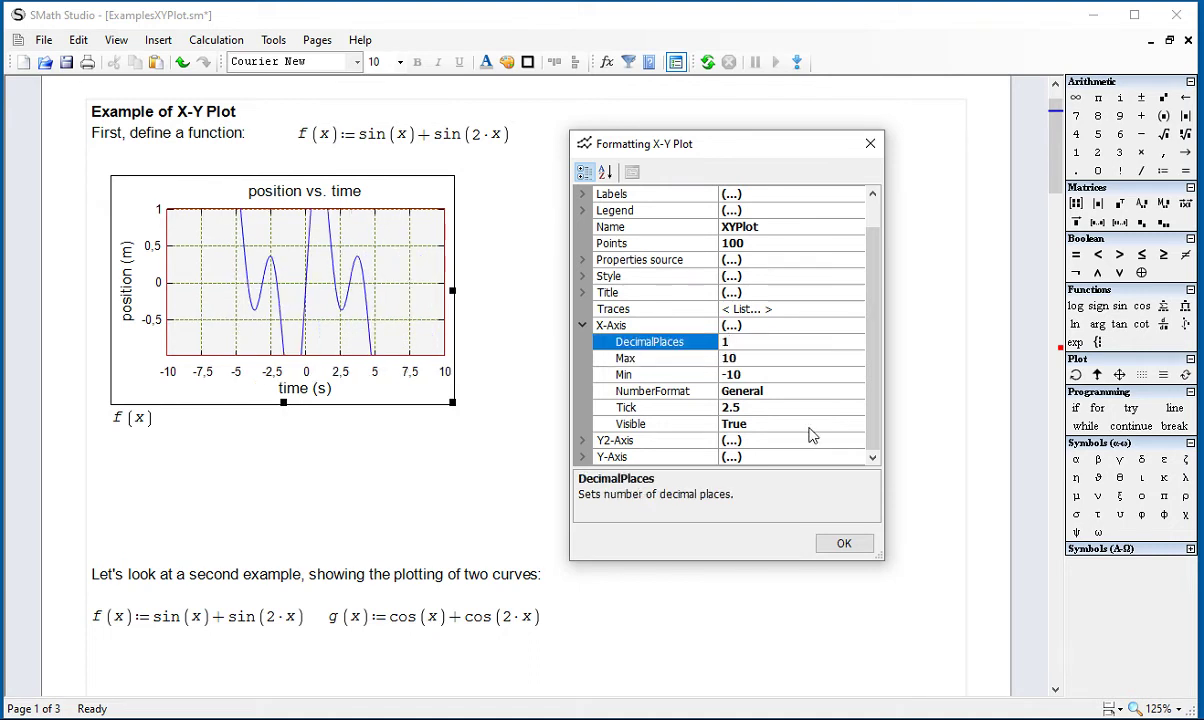
{"action": "left_click", "coordinate": [752, 410]}
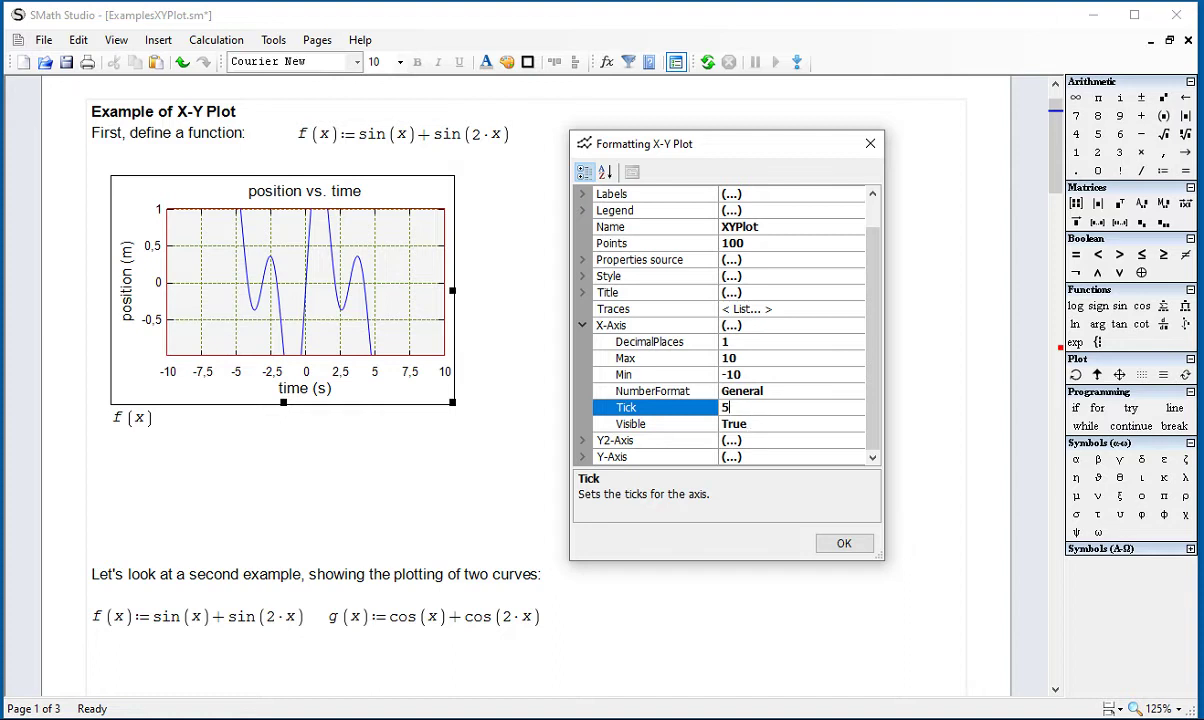
{"action": "left_click", "coordinate": [745, 440]}
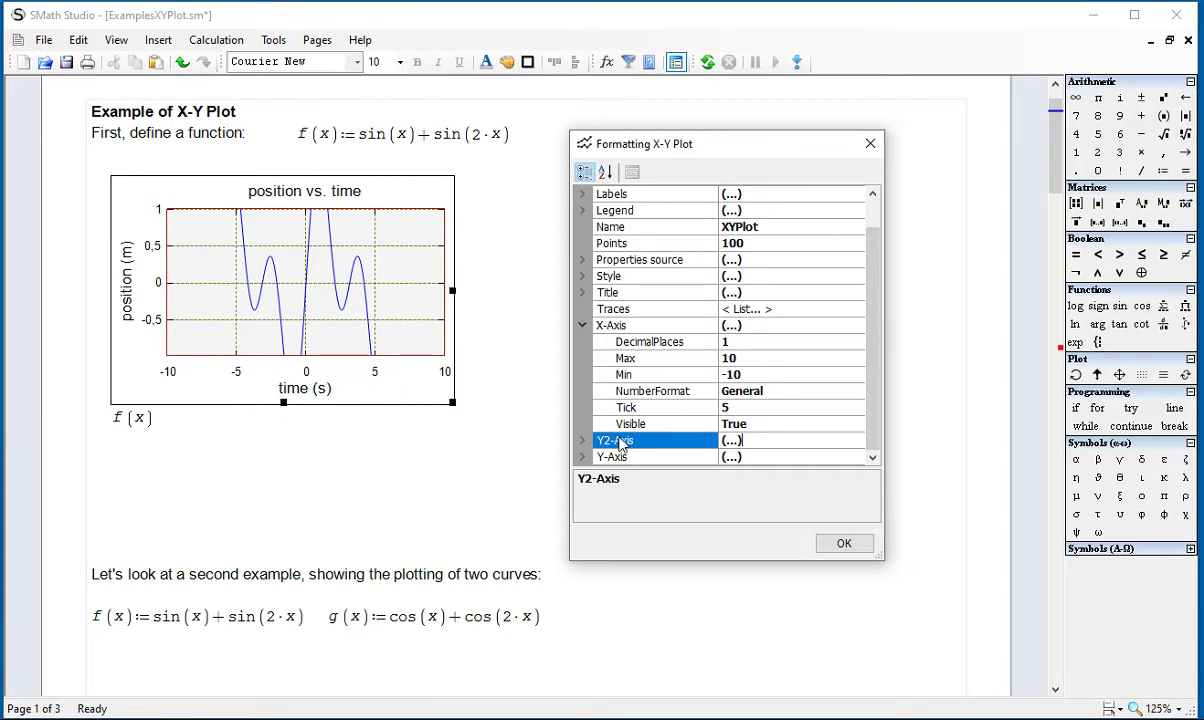
Set Y-Axis Min -2, Max 3, Tick 1 and DecimalPlaces 1, then accept the formatting
{"action": "left_click", "coordinate": [582, 327]}
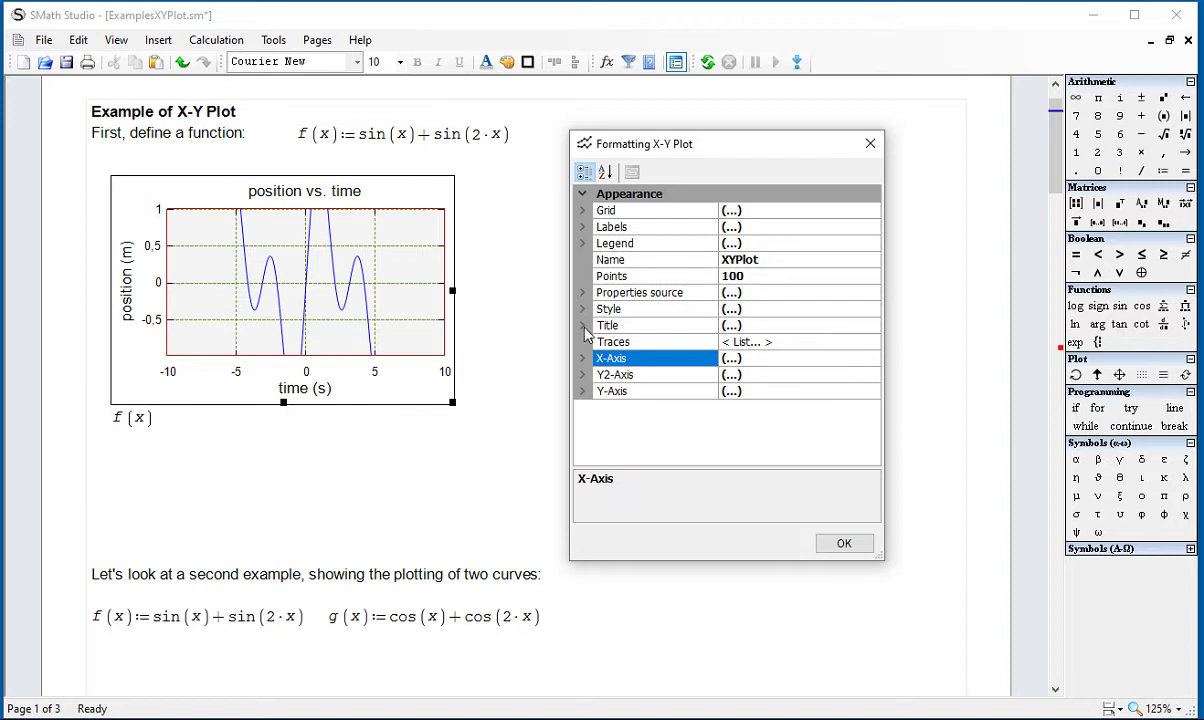
{"action": "left_click", "coordinate": [584, 389]}
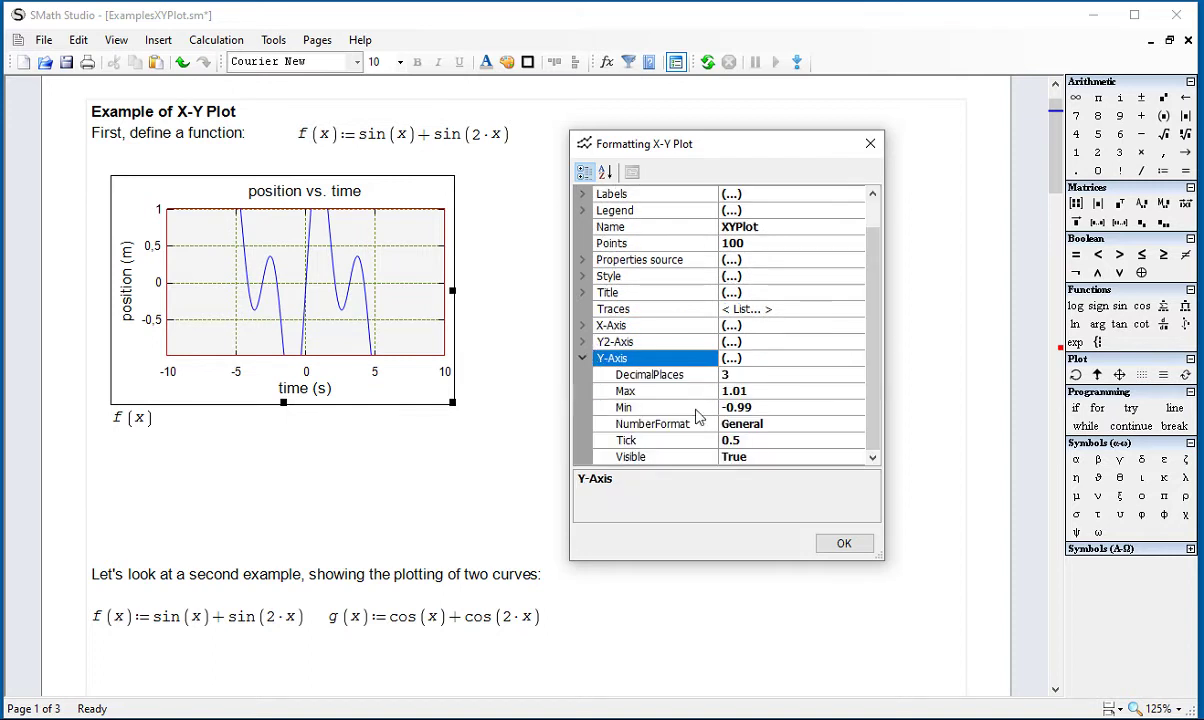
{"action": "left_click", "coordinate": [759, 414]}
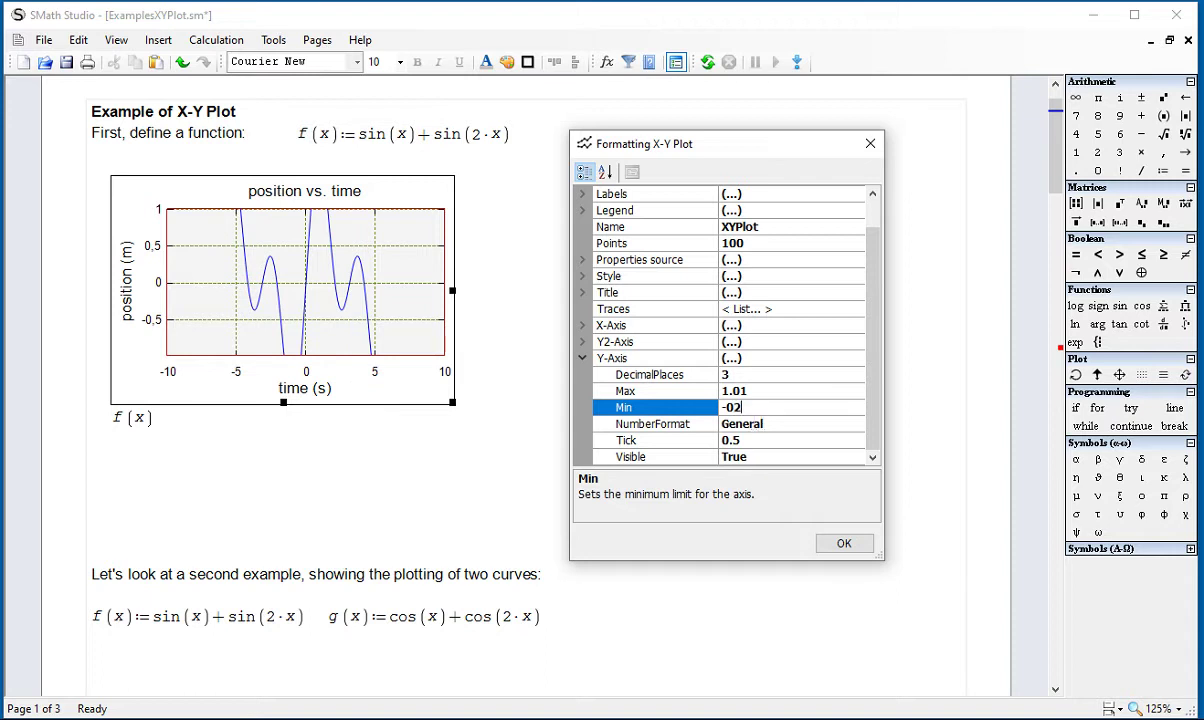
{"action": "left_click", "coordinate": [752, 396]}
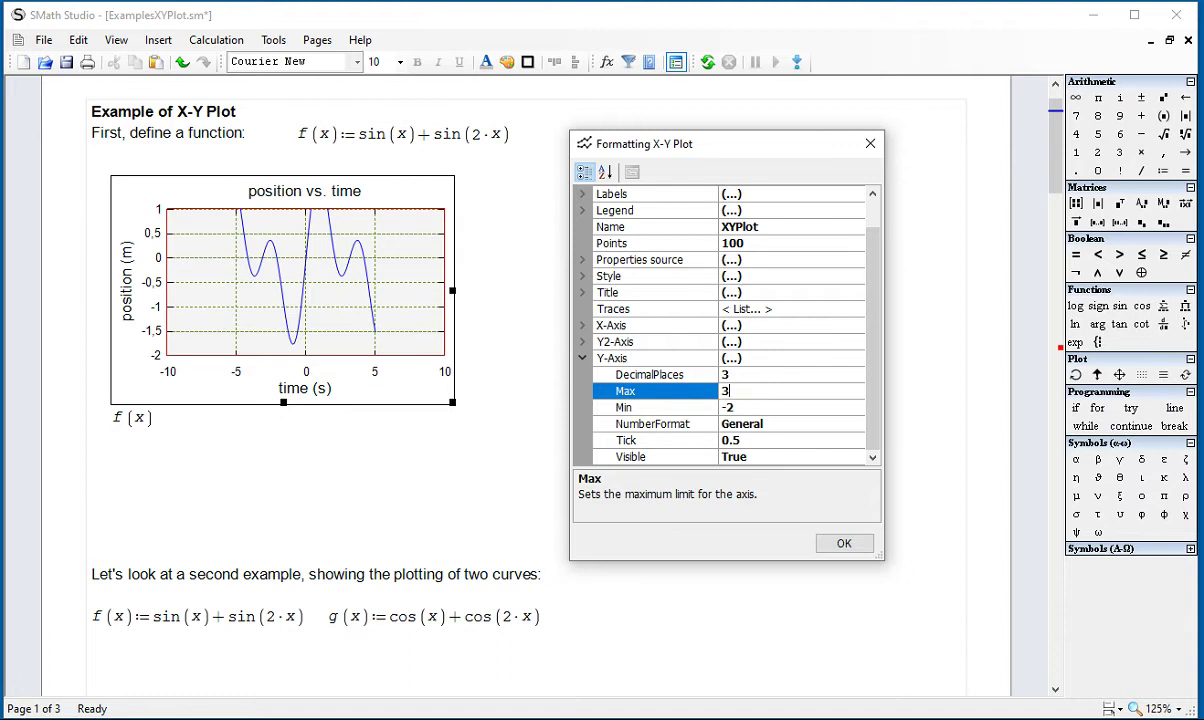
{"action": "left_click", "coordinate": [769, 442]}
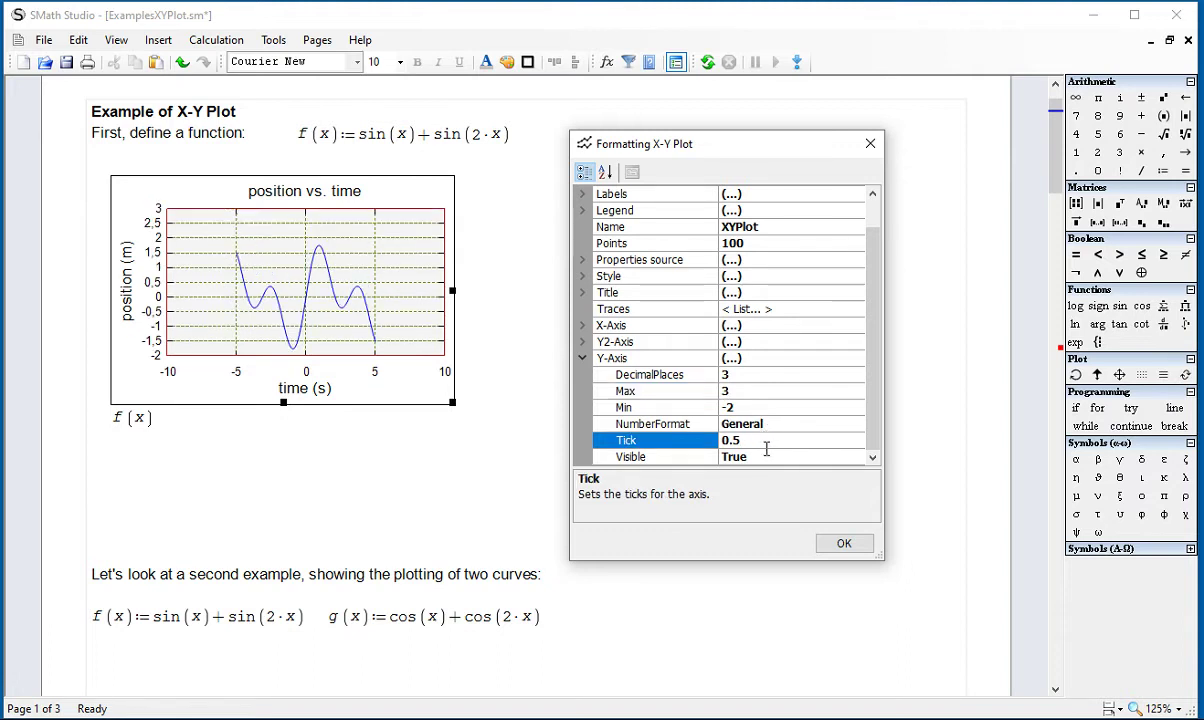
{"action": "key", "text": "BackSpace"}
{"action": "key", "text": "BackSpace"}
{"action": "key", "text": "BackSpace"}
{"action": "left_click", "coordinate": [740, 376]}
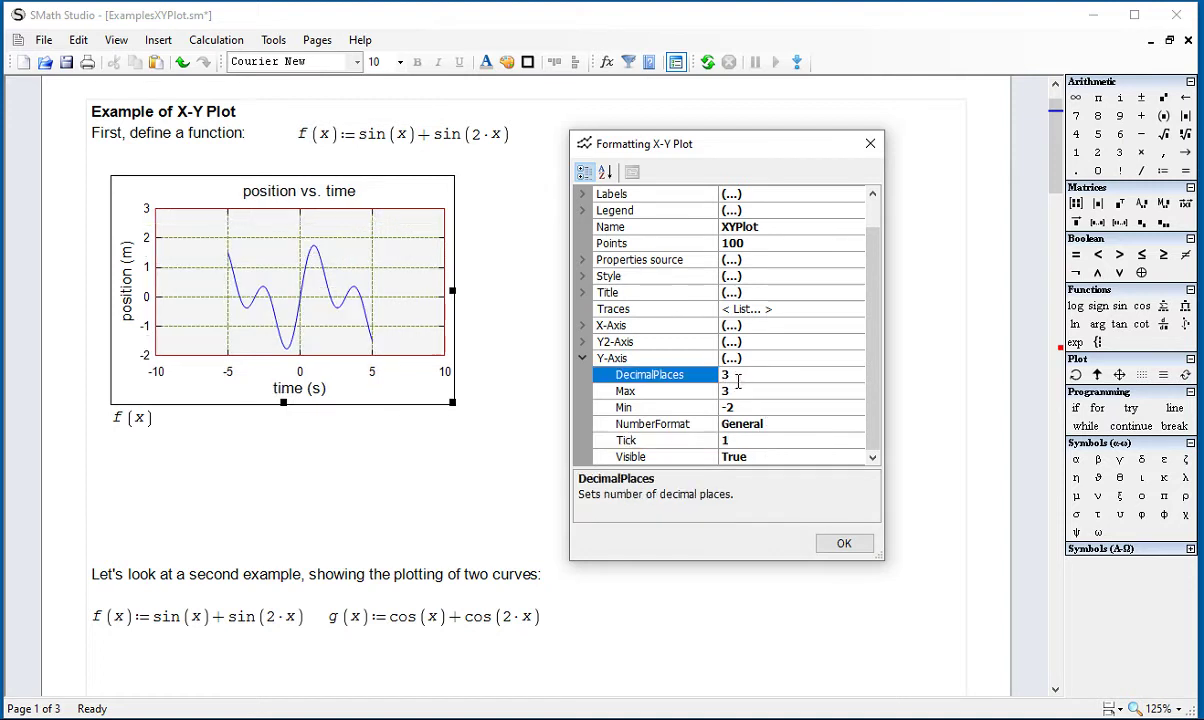
{"action": "left_click", "coordinate": [845, 543]}
{"action": "left_click", "coordinate": [688, 434]}
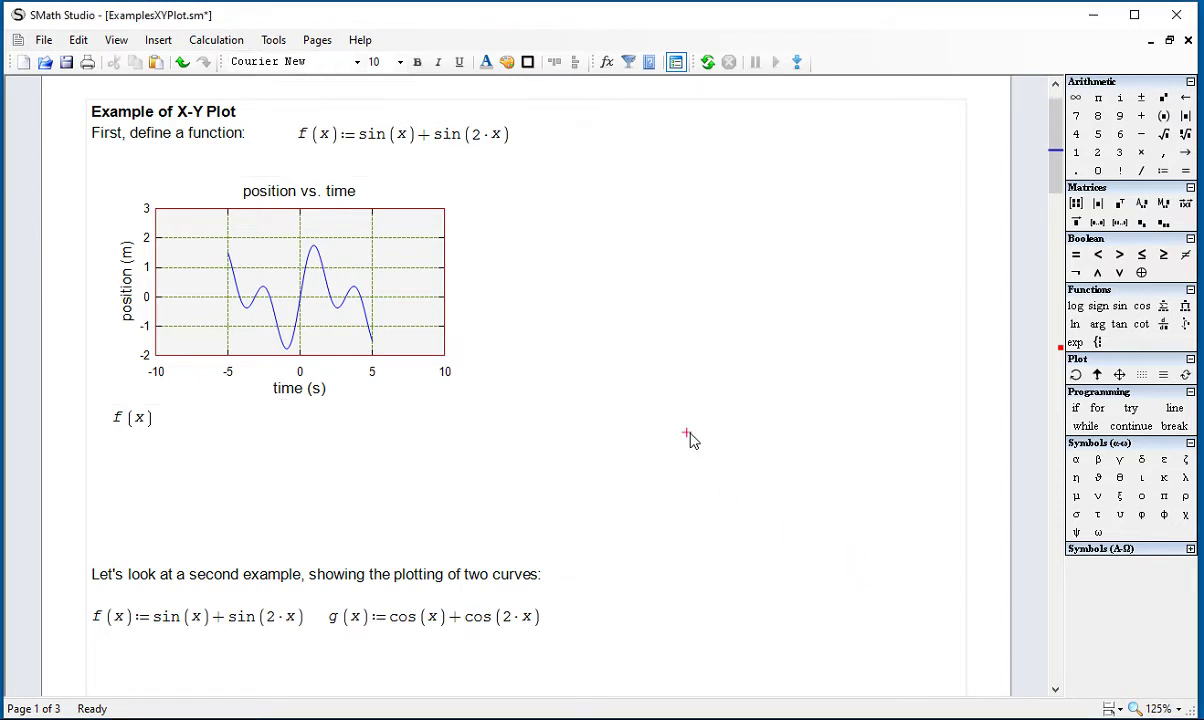
Open the plot's formatting settings and the Series Collection Editor for its traces
{"action": "double_click", "coordinate": [299, 290]}
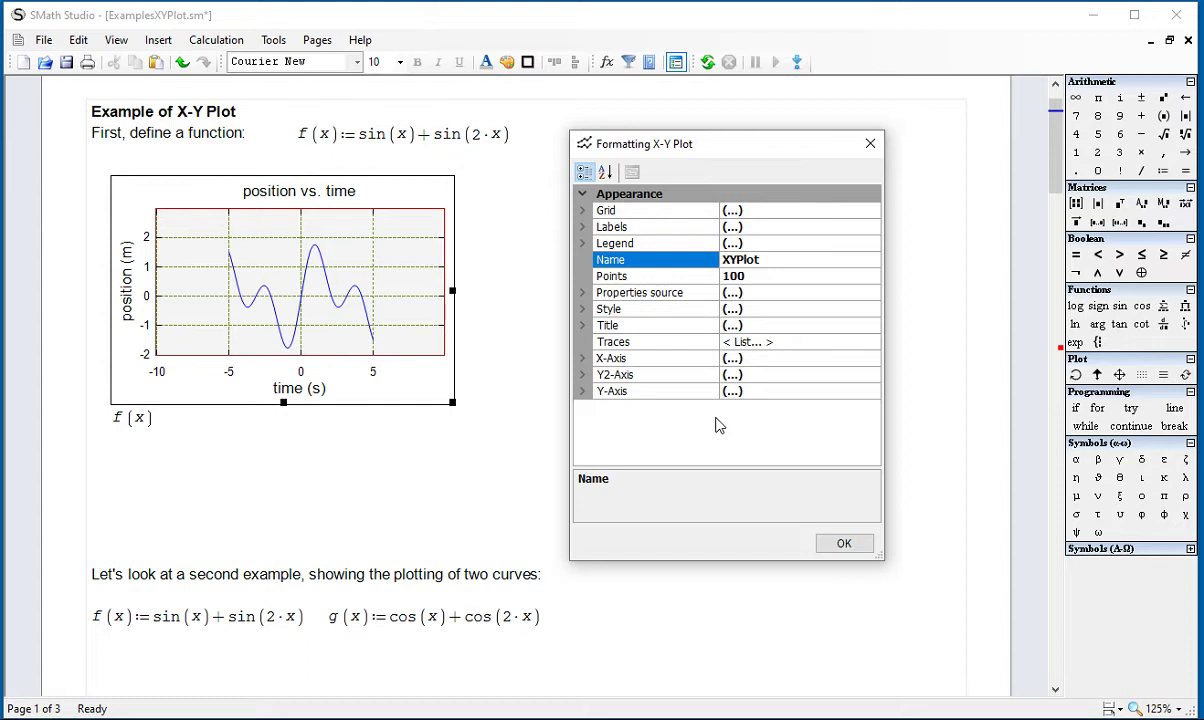
{"action": "left_click", "coordinate": [698, 342]}
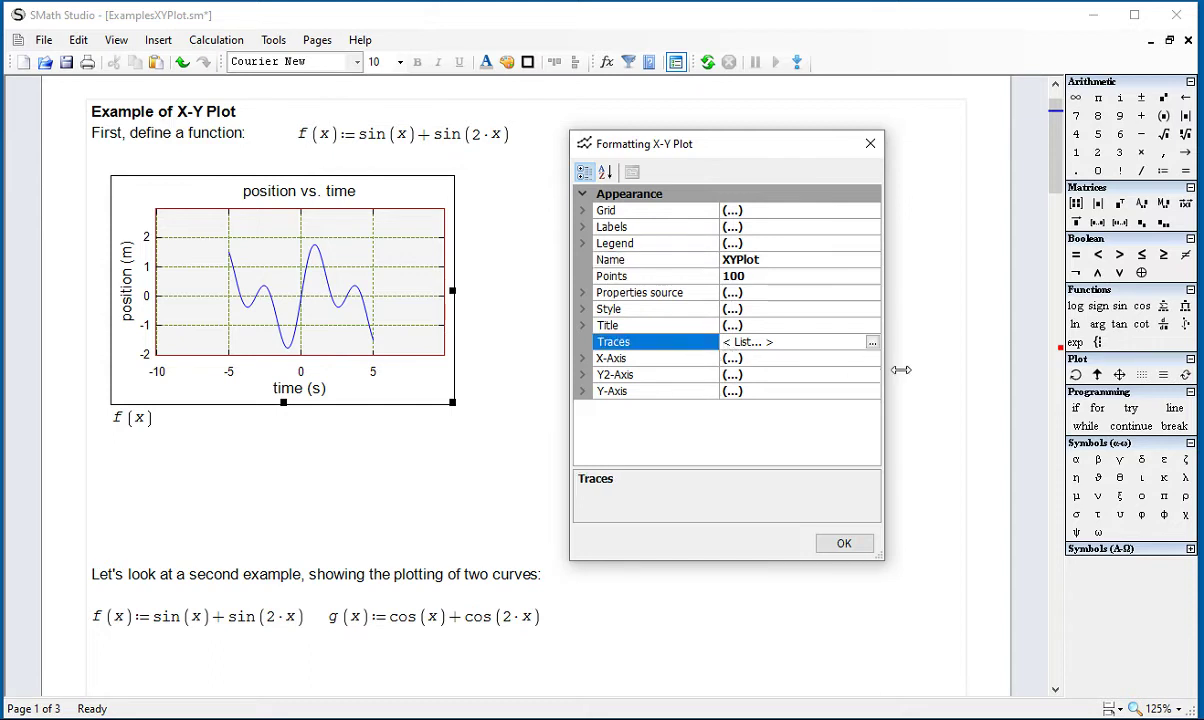
{"action": "left_click", "coordinate": [872, 343]}
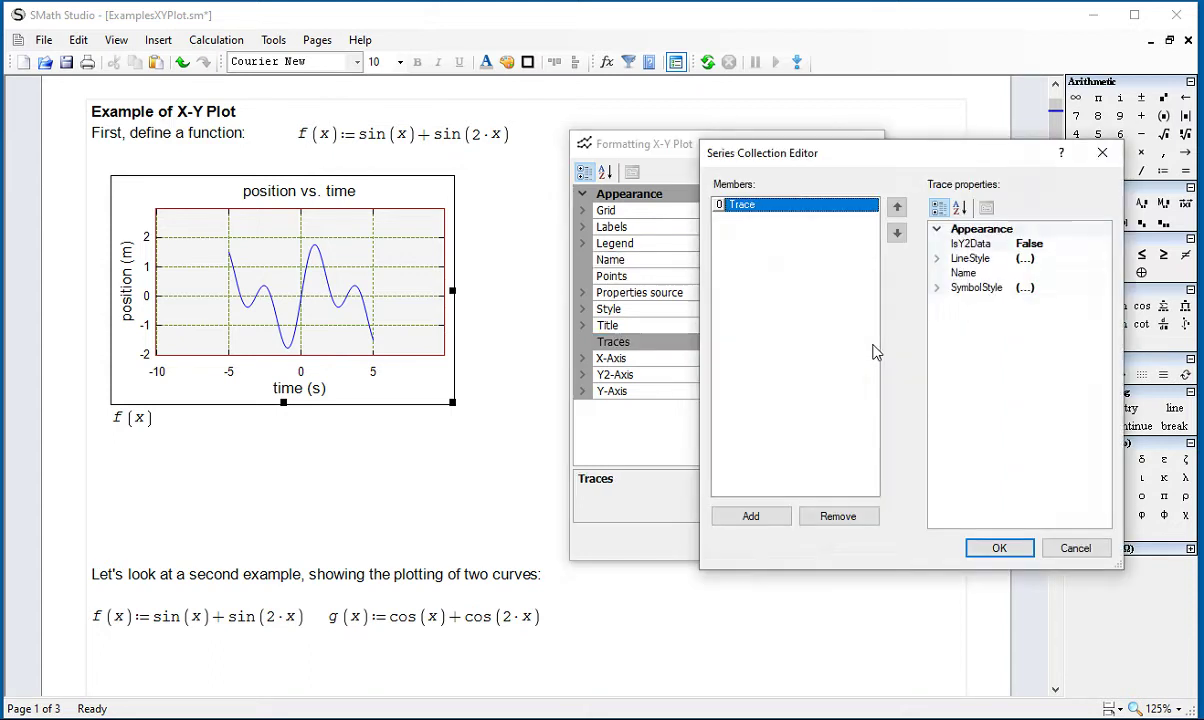
{"action": "left_click_drag", "start_coordinate": [828, 161], "coordinate": [673, 145]}
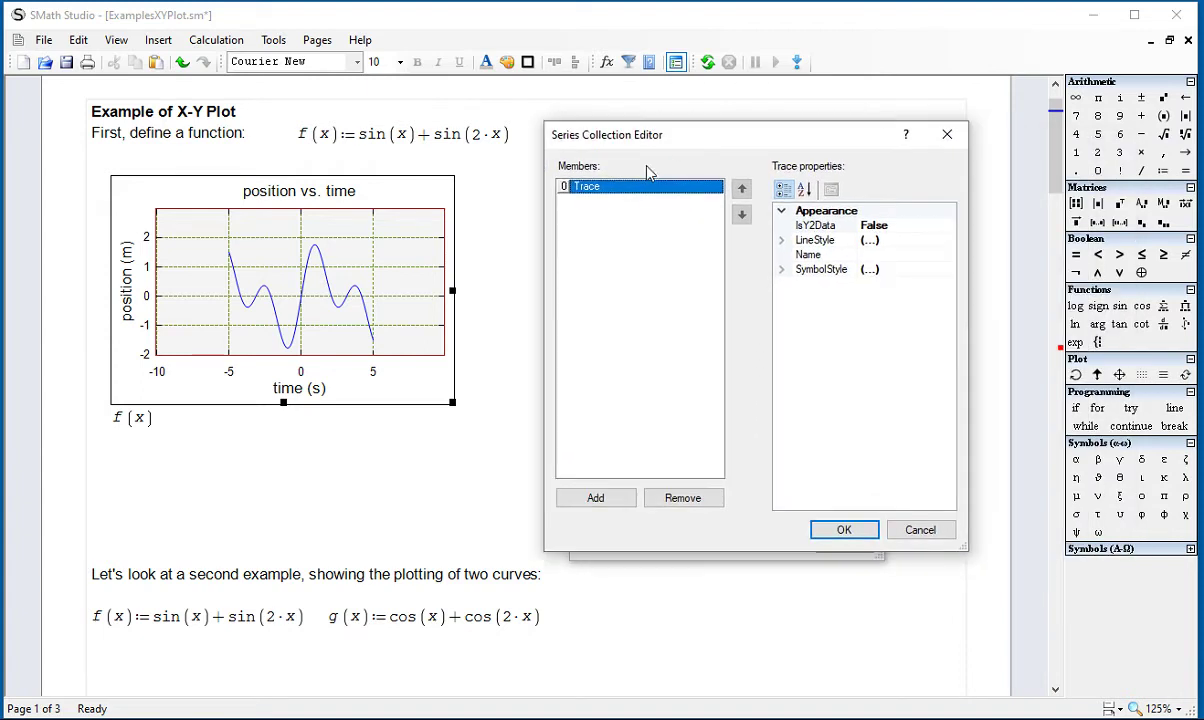
Set the f(x) trace's line colour to Orange
{"action": "left_click", "coordinate": [782, 242]}
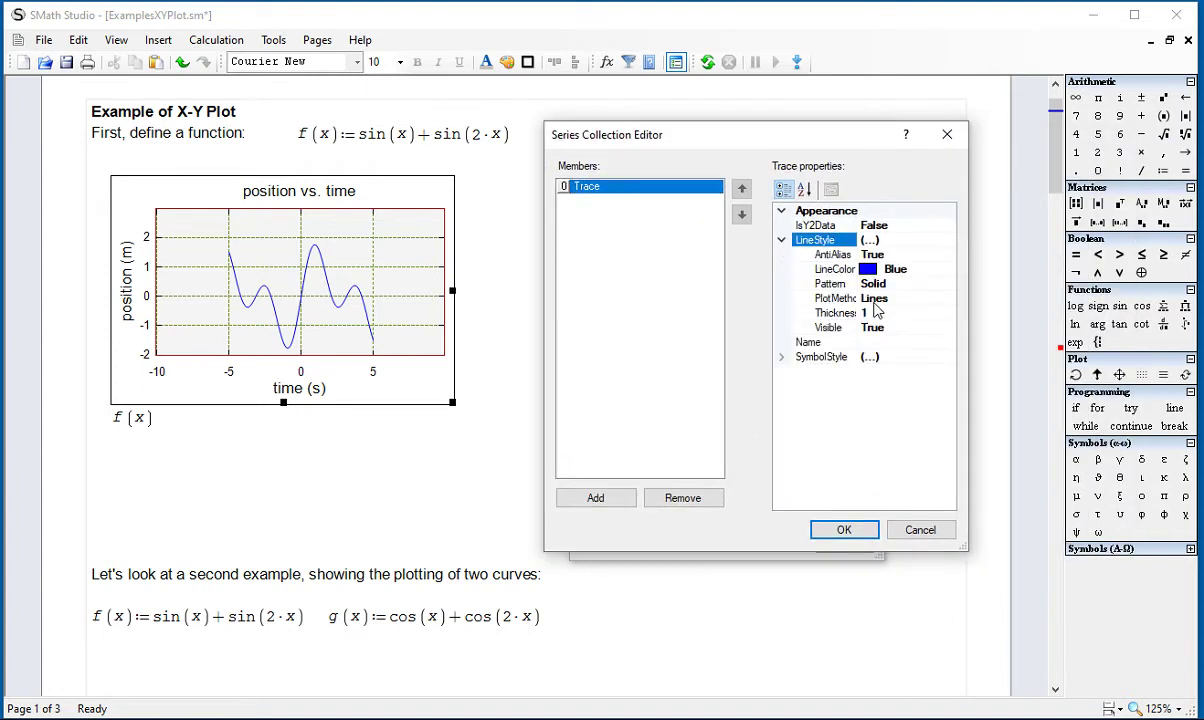
{"action": "left_click", "coordinate": [900, 274]}
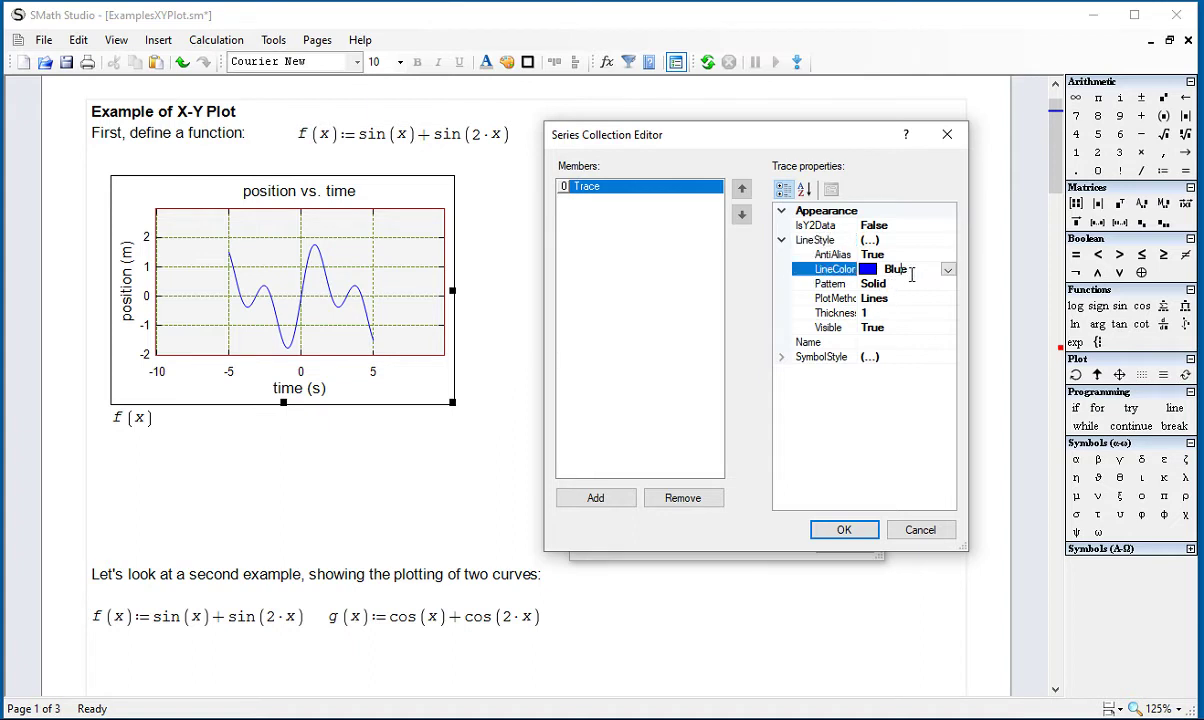
{"action": "left_click", "coordinate": [947, 270]}
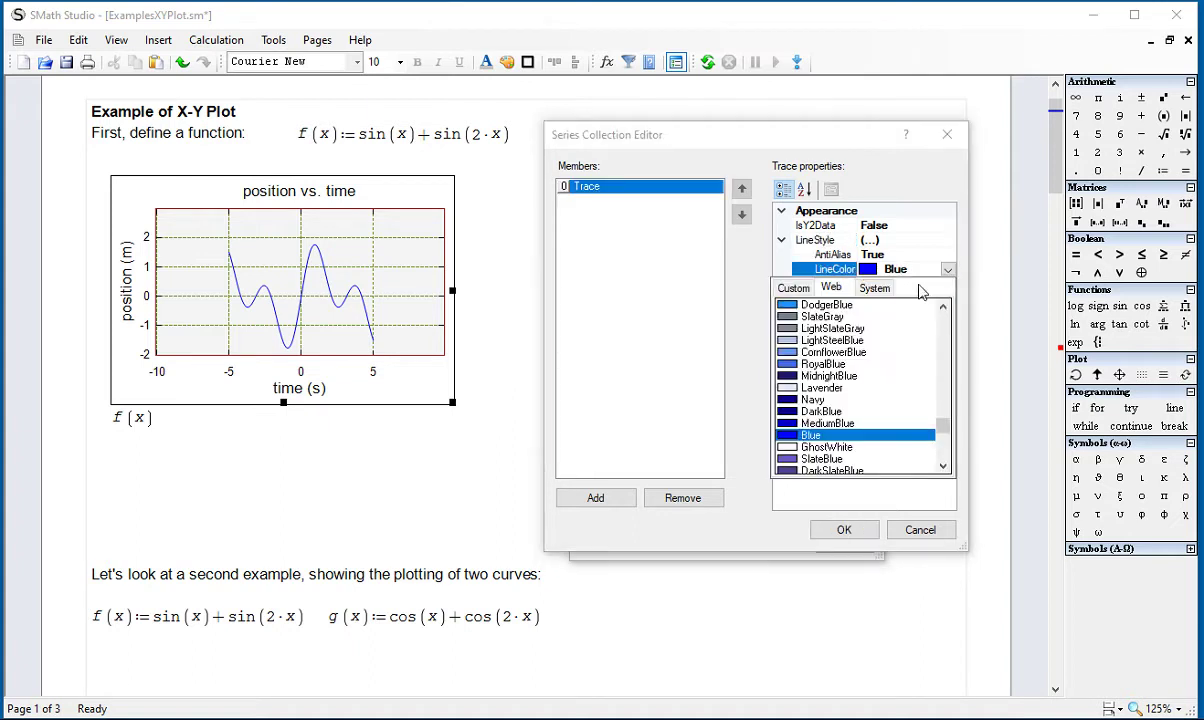
{"action": "scroll", "coordinate": [942, 360], "scroll_direction": "up", "scroll_amount": 15}
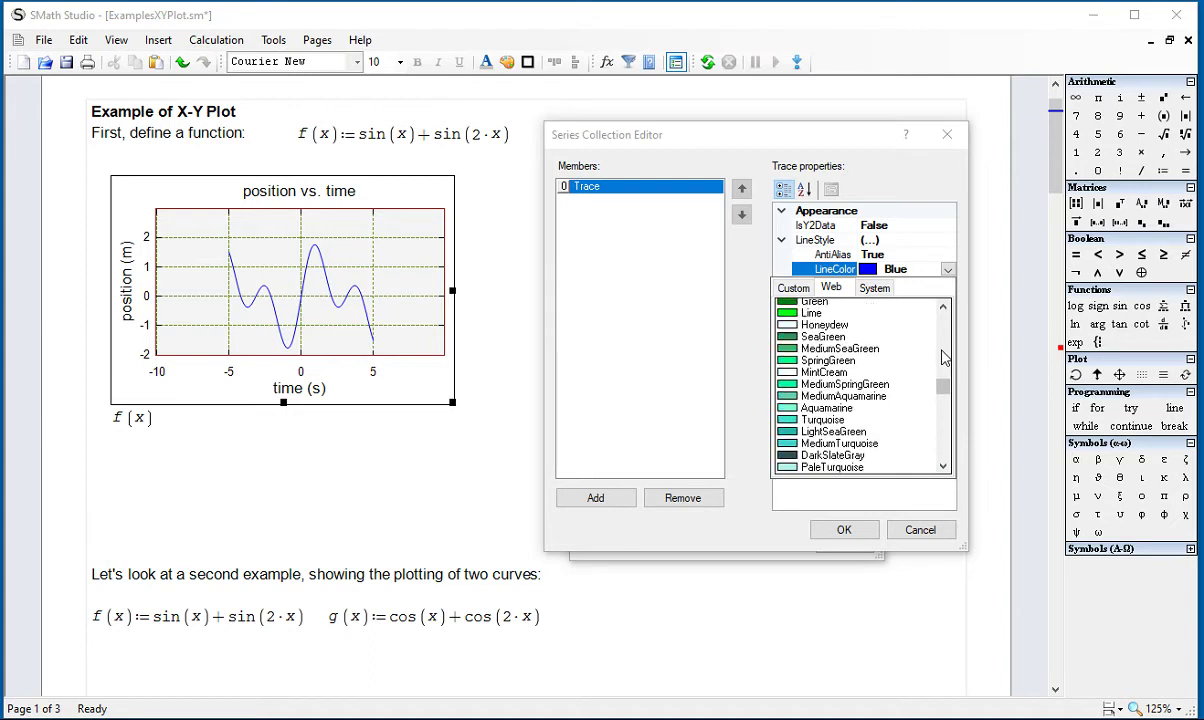
{"action": "scroll", "coordinate": [940, 341], "scroll_direction": "up", "scroll_amount": 1}
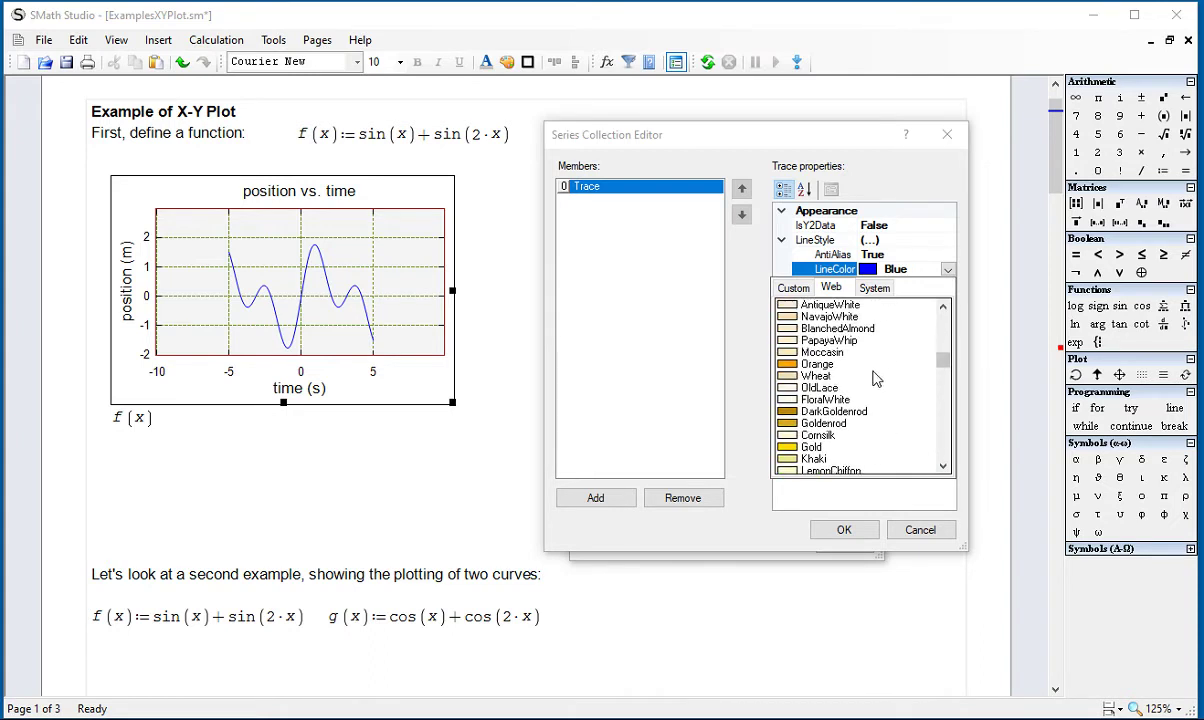
{"action": "left_click", "coordinate": [826, 367]}
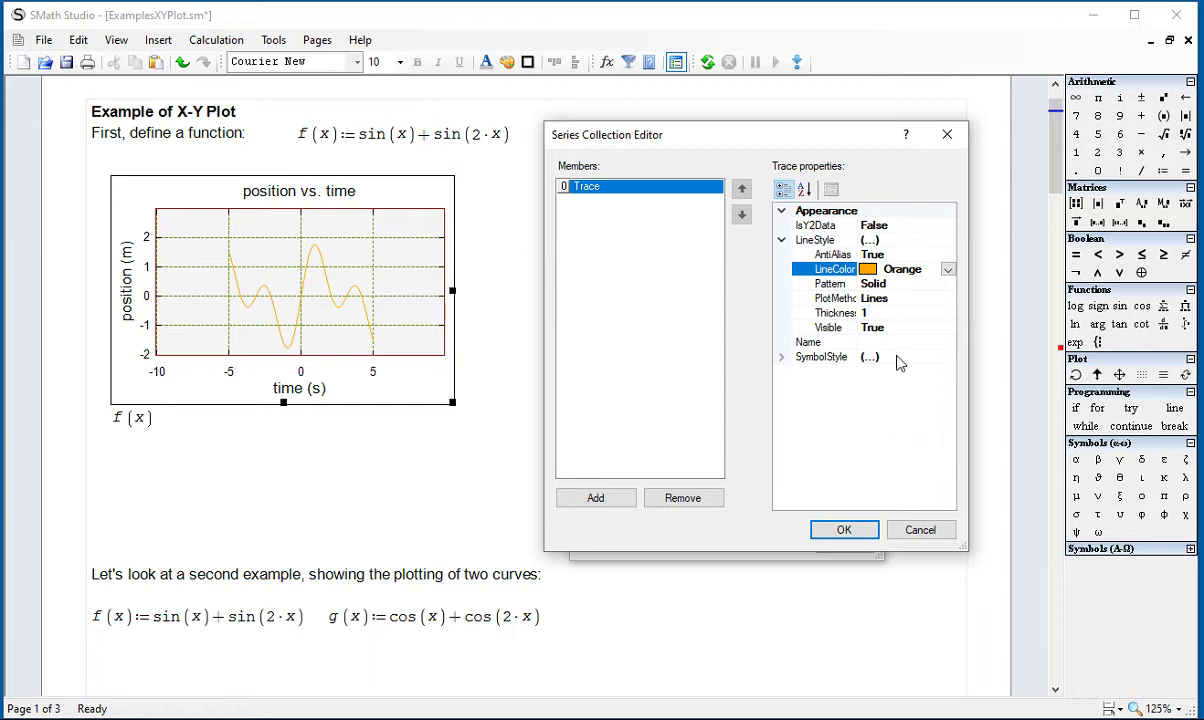
Give the f(x) line the DashDot pattern and a thickness of 3
{"action": "left_click", "coordinate": [884, 286]}
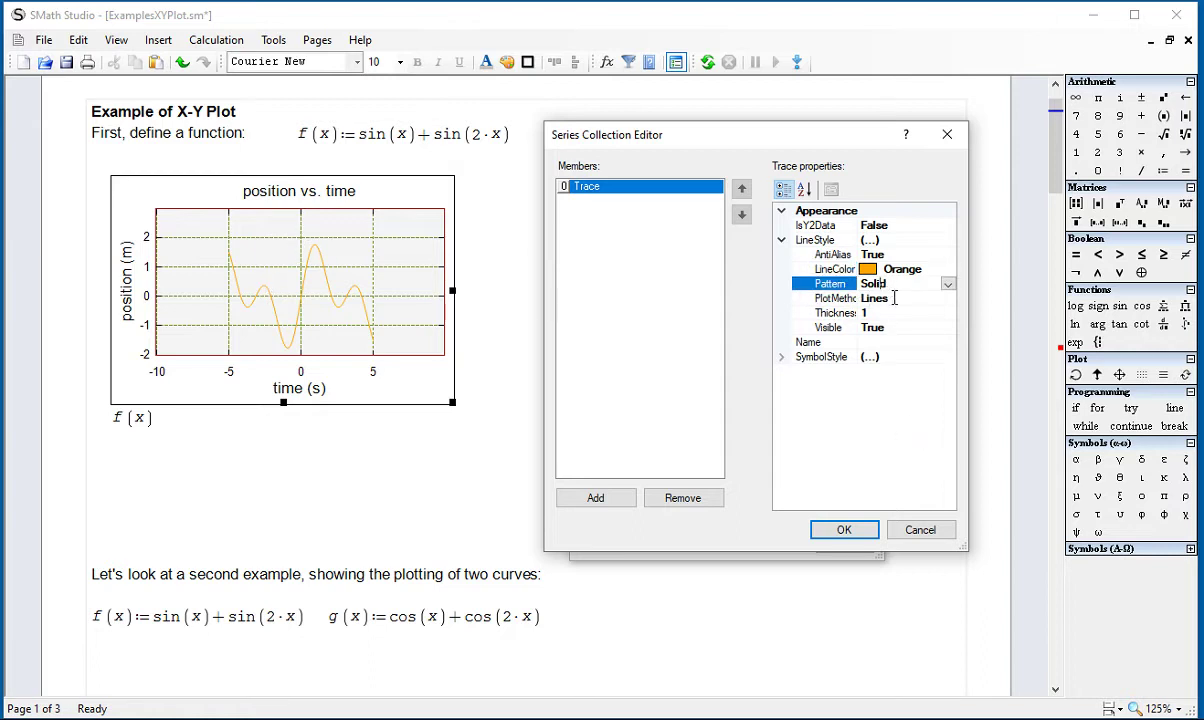
{"action": "left_click", "coordinate": [893, 284]}
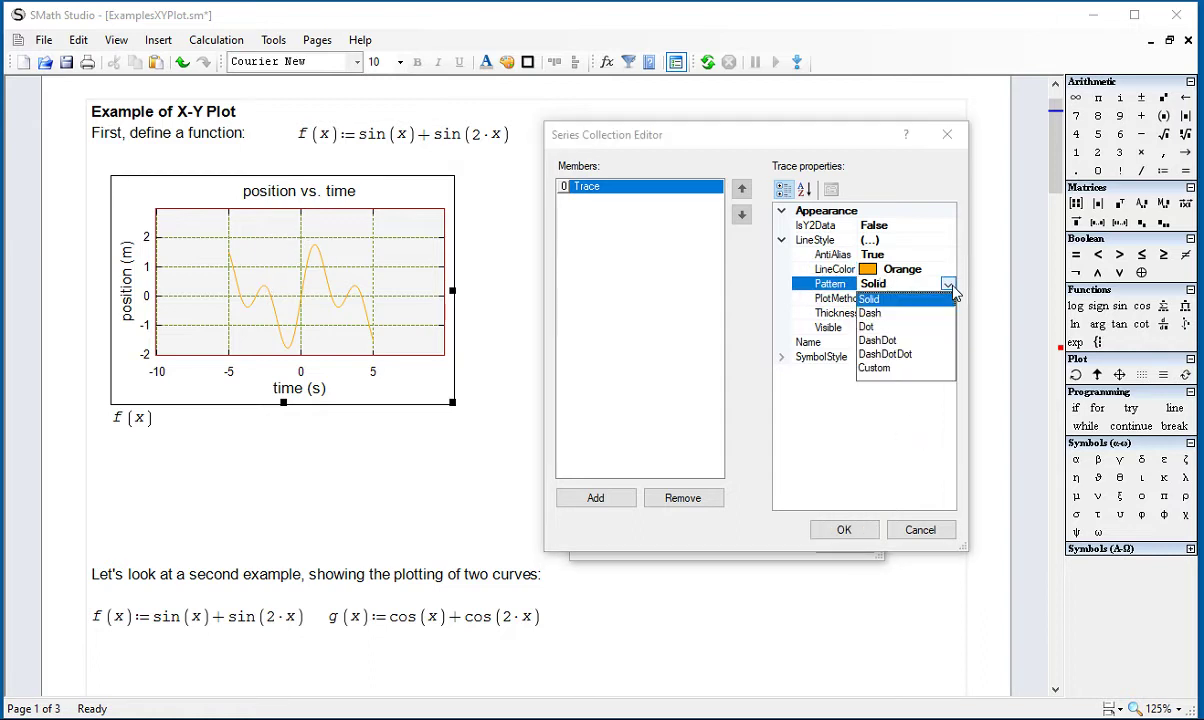
{"action": "left_click", "coordinate": [889, 315]}
{"action": "left_click", "coordinate": [891, 281]}
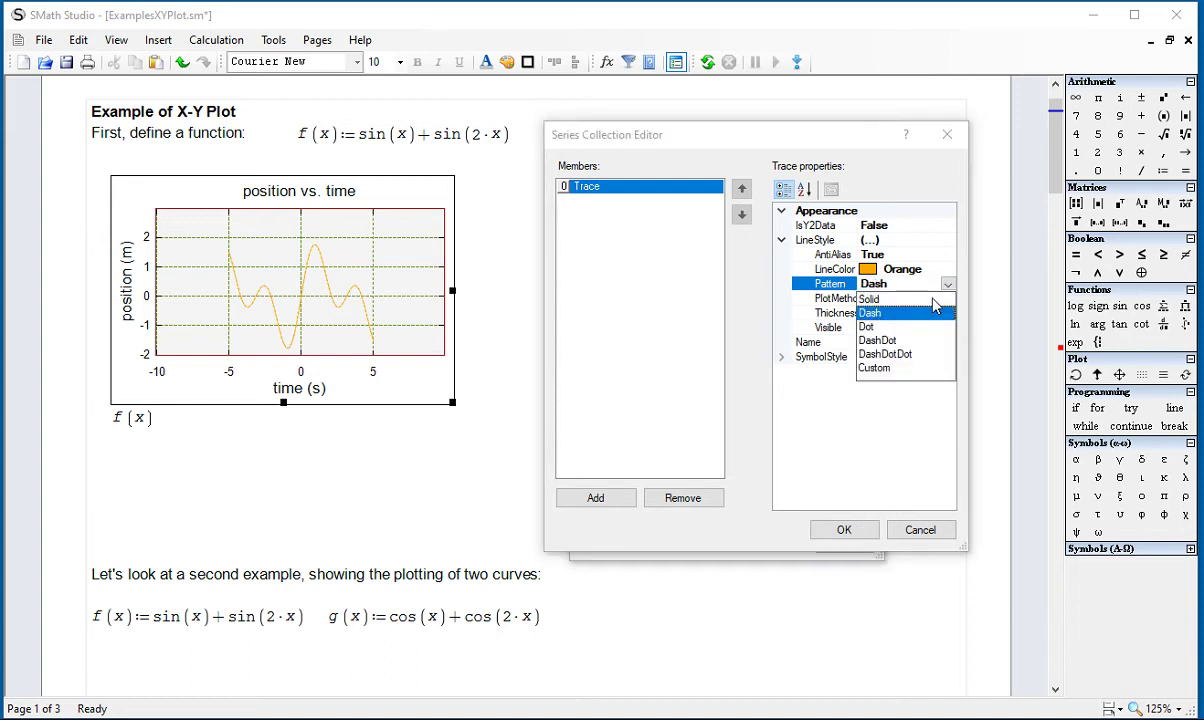
{"action": "left_click", "coordinate": [884, 347]}
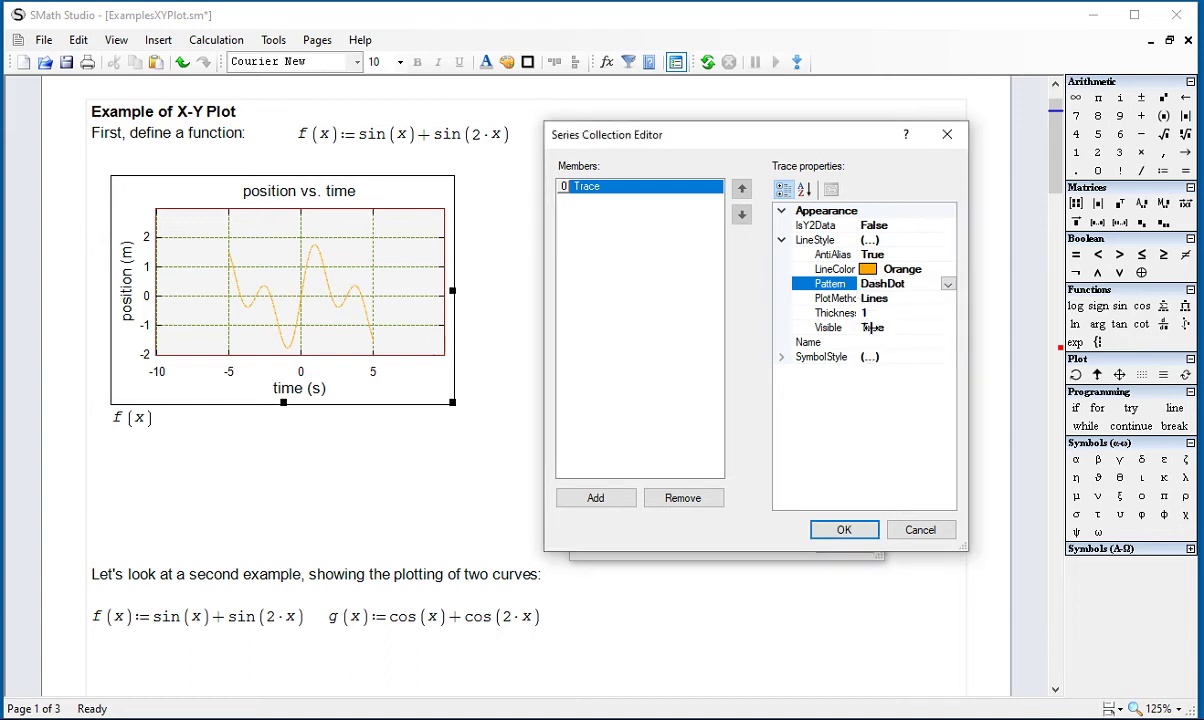
{"action": "left_click", "coordinate": [878, 315]}
{"action": "key", "text": "BackSpace"}
{"action": "type", "text": "3"}
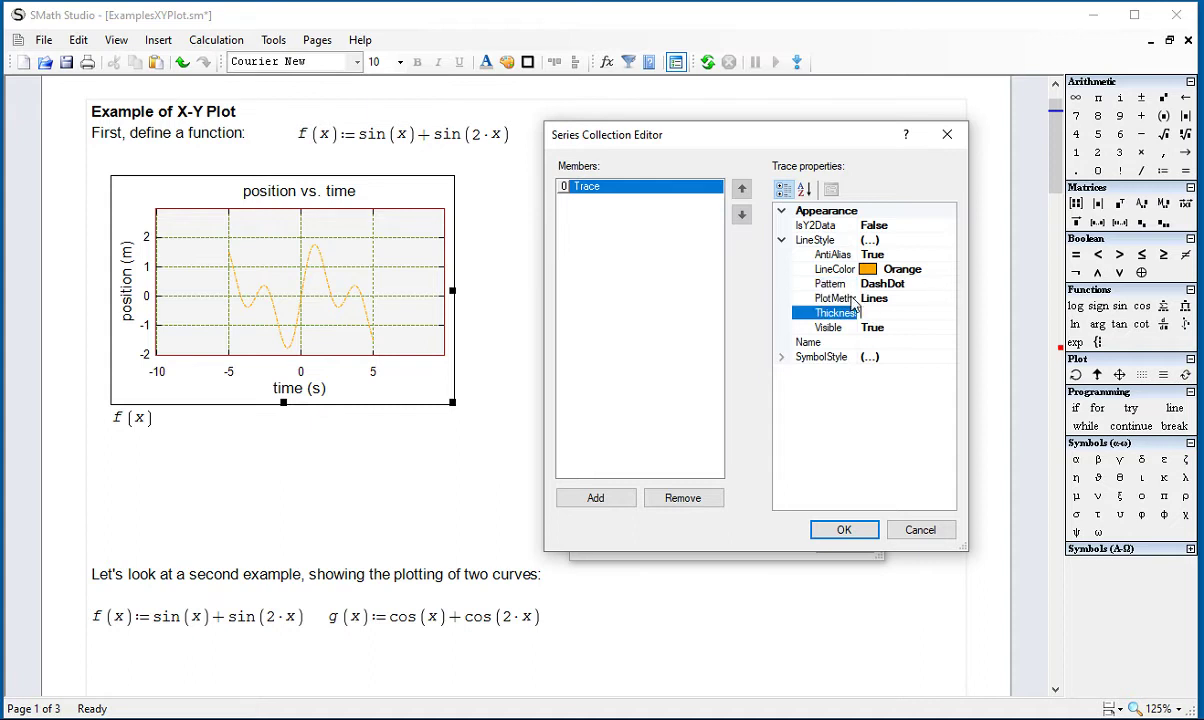
{"action": "key", "text": "Return"}
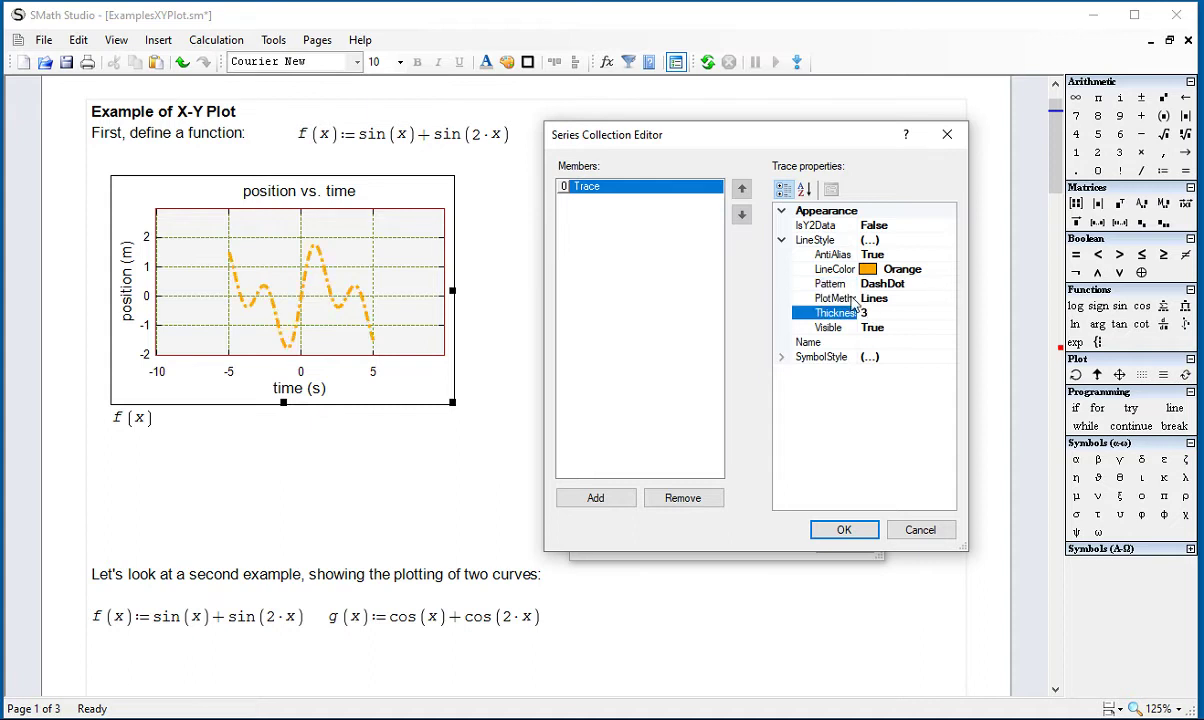
{"action": "left_click", "coordinate": [908, 329]}
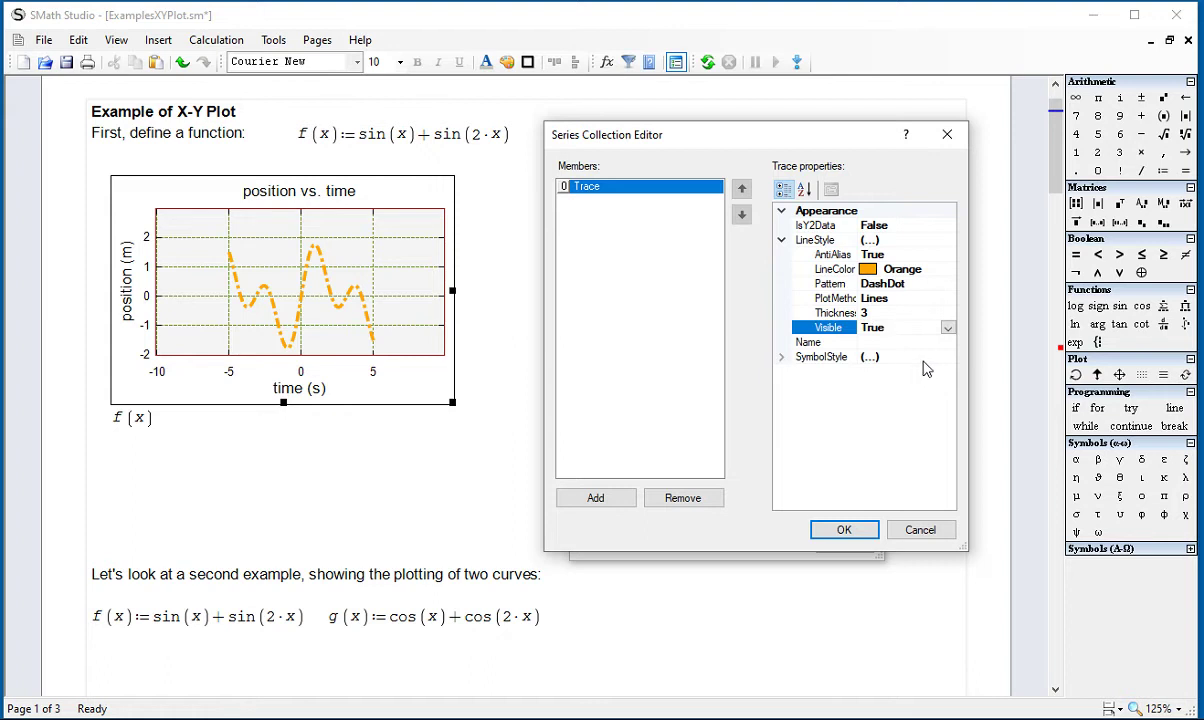
Give the f(x) trace Box markers with LightGray fill and IndianRed borders
{"action": "left_click", "coordinate": [781, 357]}
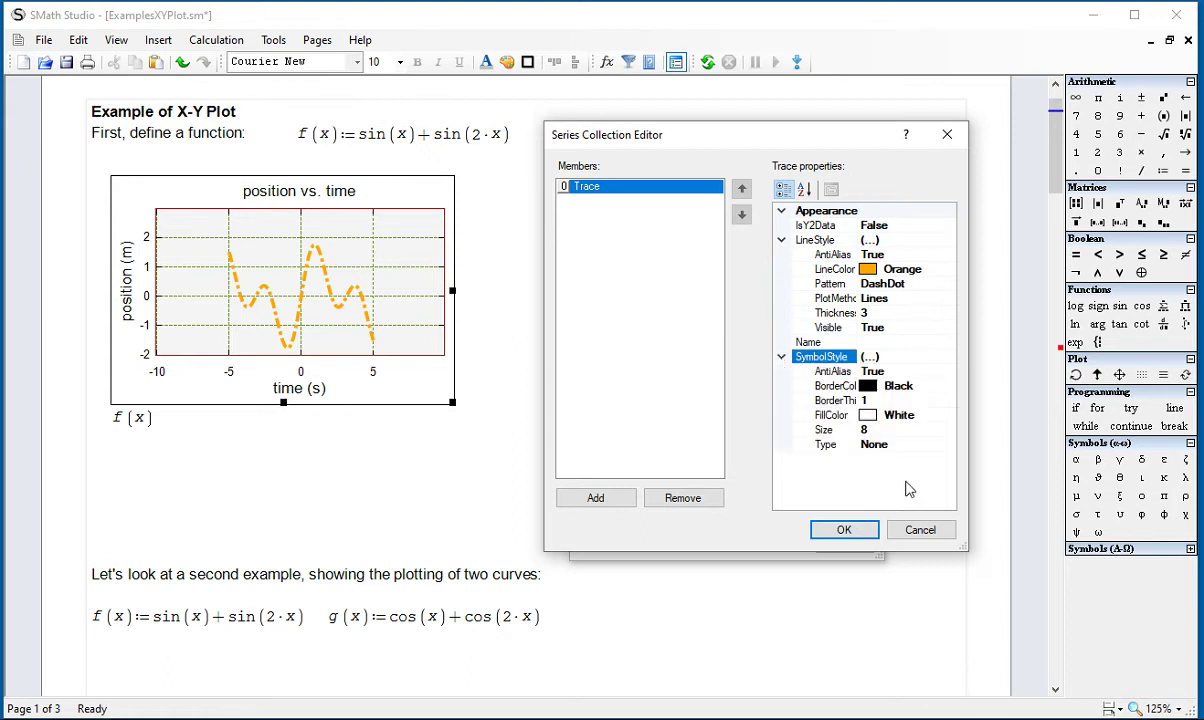
{"action": "left_click", "coordinate": [825, 446]}
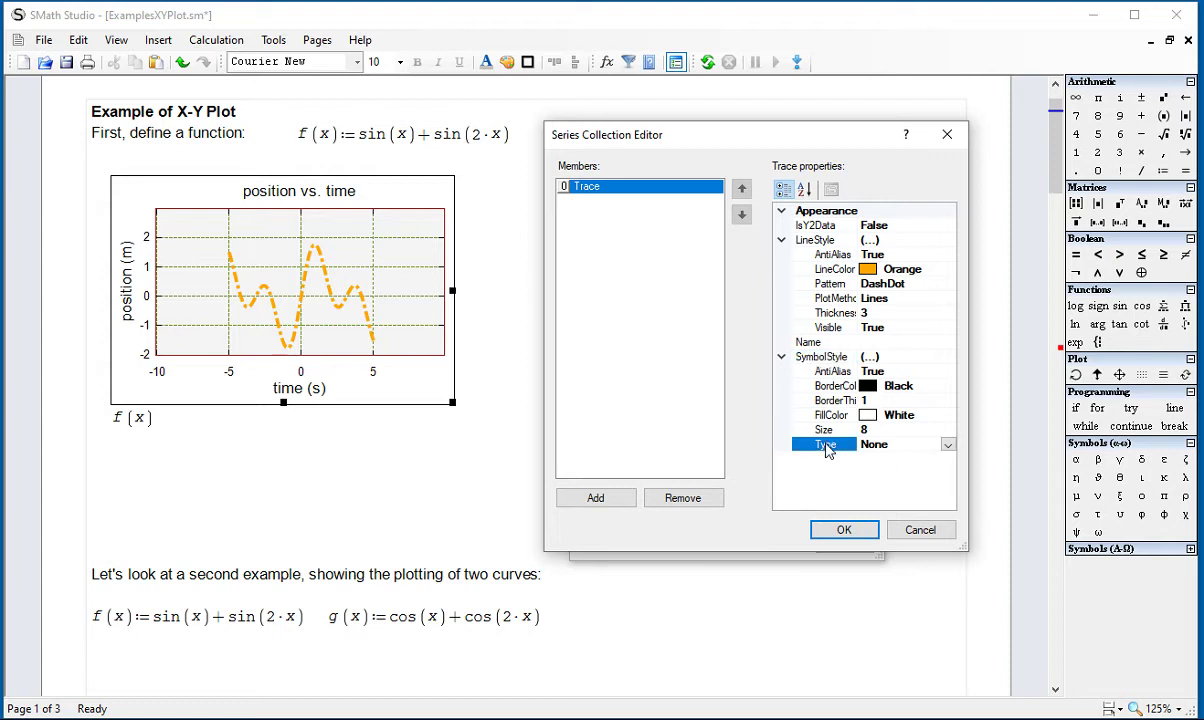
{"action": "left_click", "coordinate": [947, 446]}
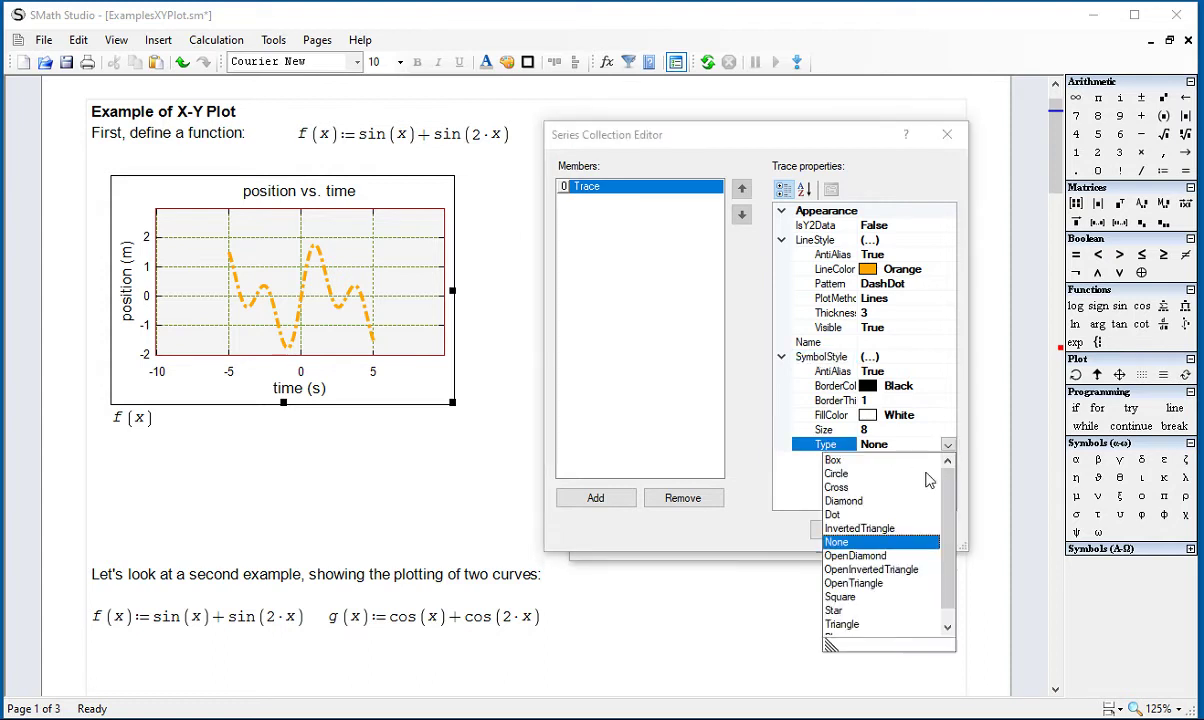
{"action": "left_click", "coordinate": [842, 460]}
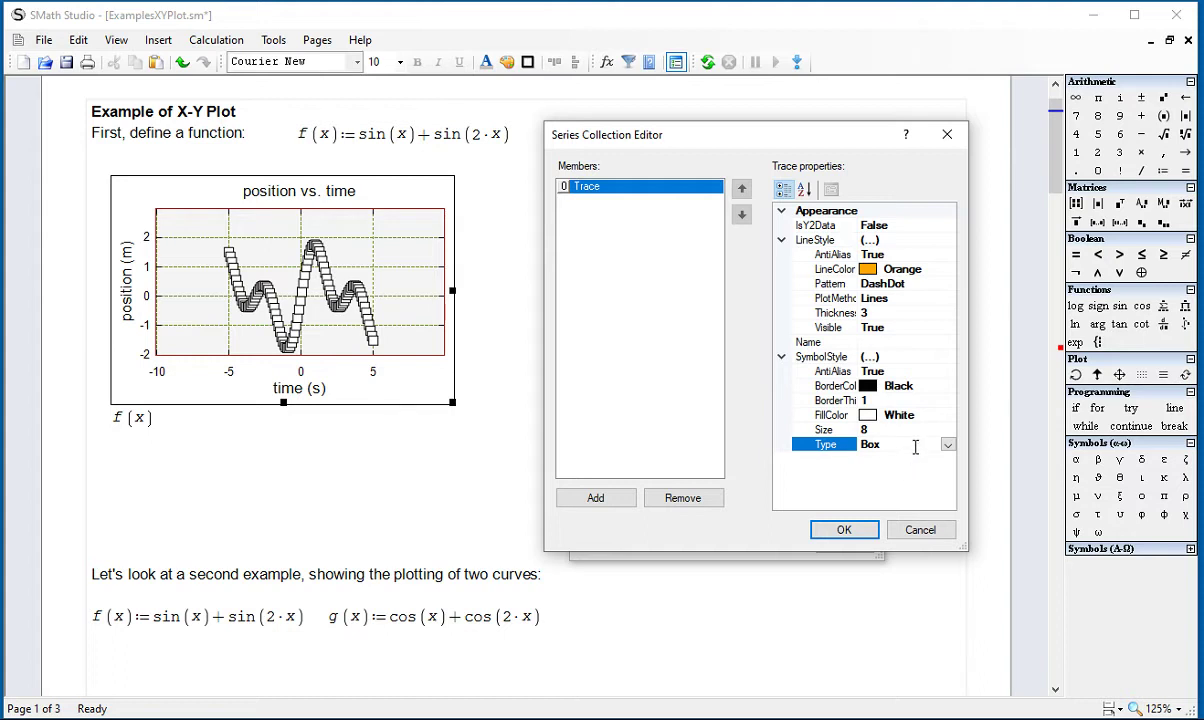
{"action": "left_click", "coordinate": [900, 416]}
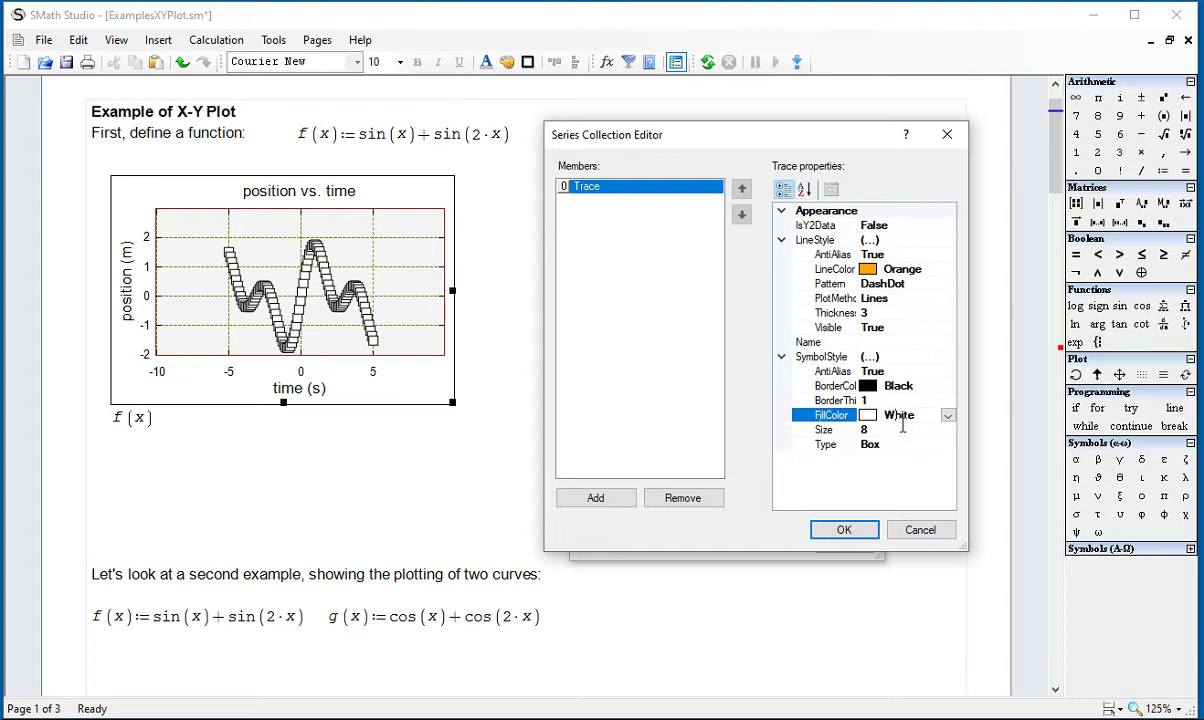
{"action": "left_click", "coordinate": [947, 415]}
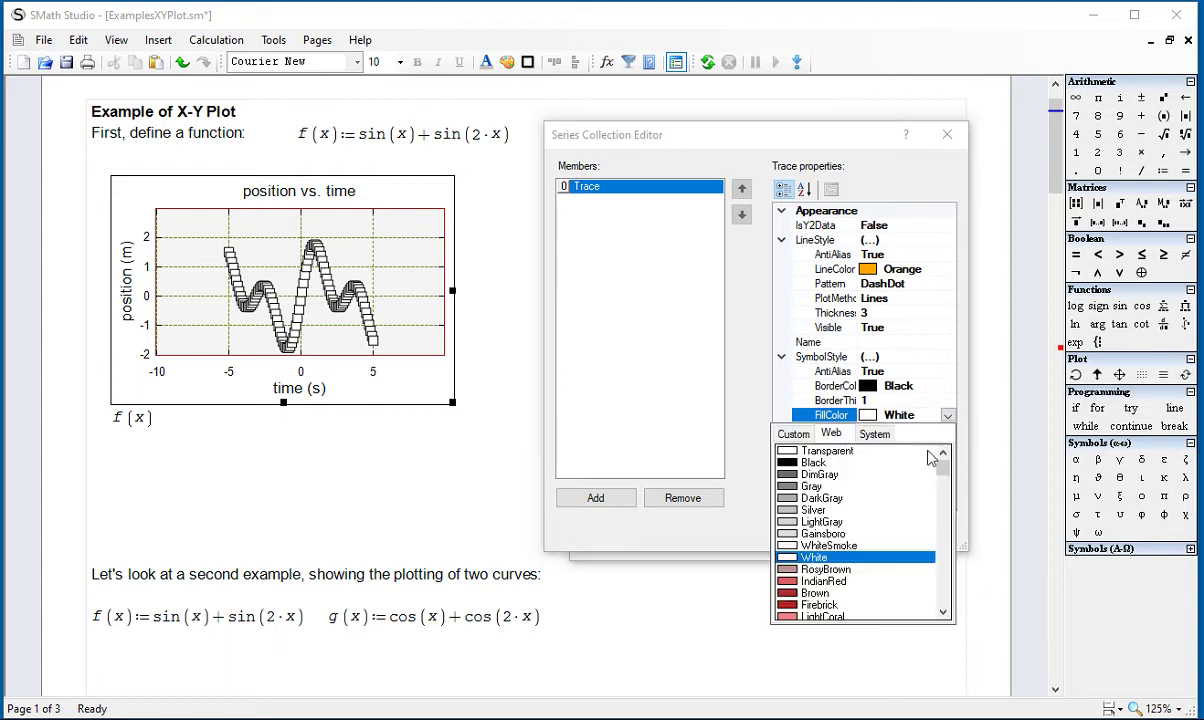
{"action": "left_click", "coordinate": [800, 521]}
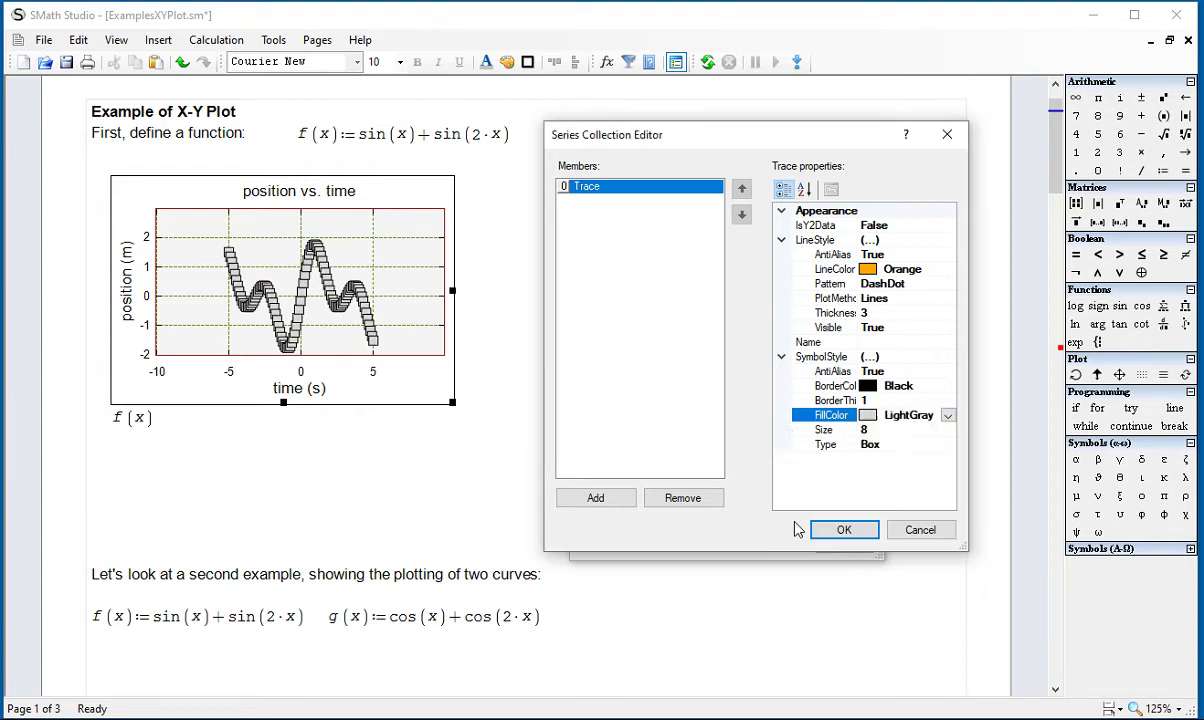
{"action": "left_click", "coordinate": [850, 386]}
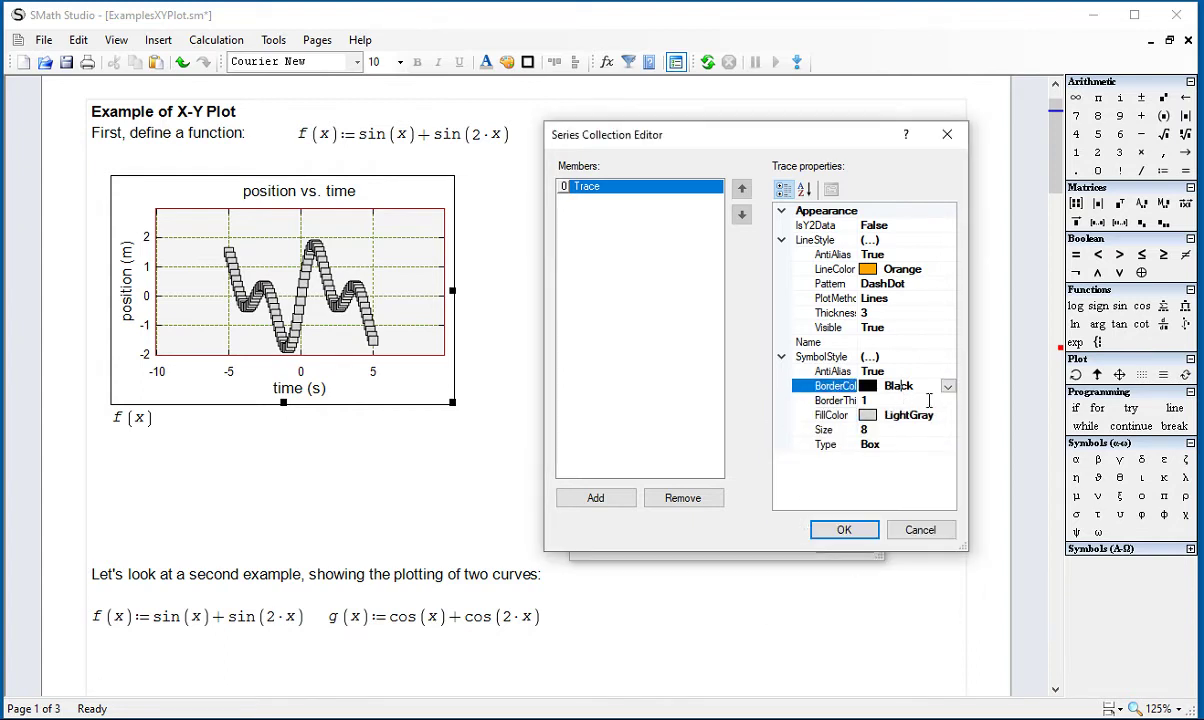
{"action": "left_click", "coordinate": [947, 386]}
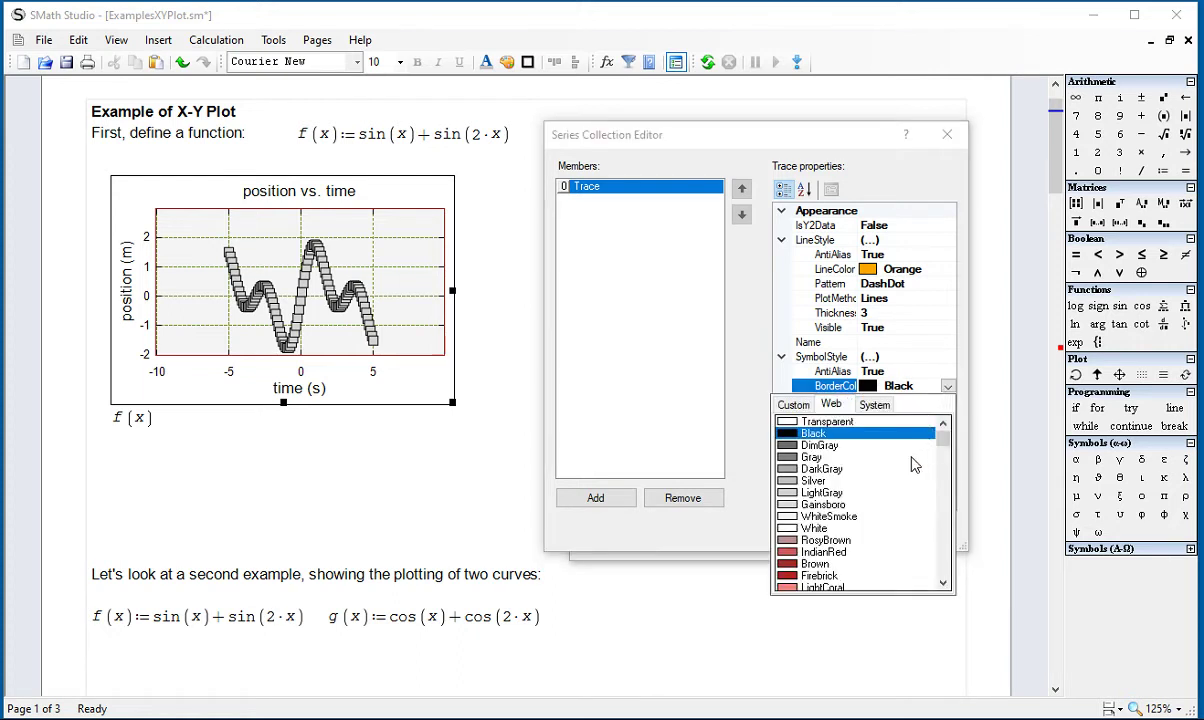
{"action": "left_click", "coordinate": [823, 552]}
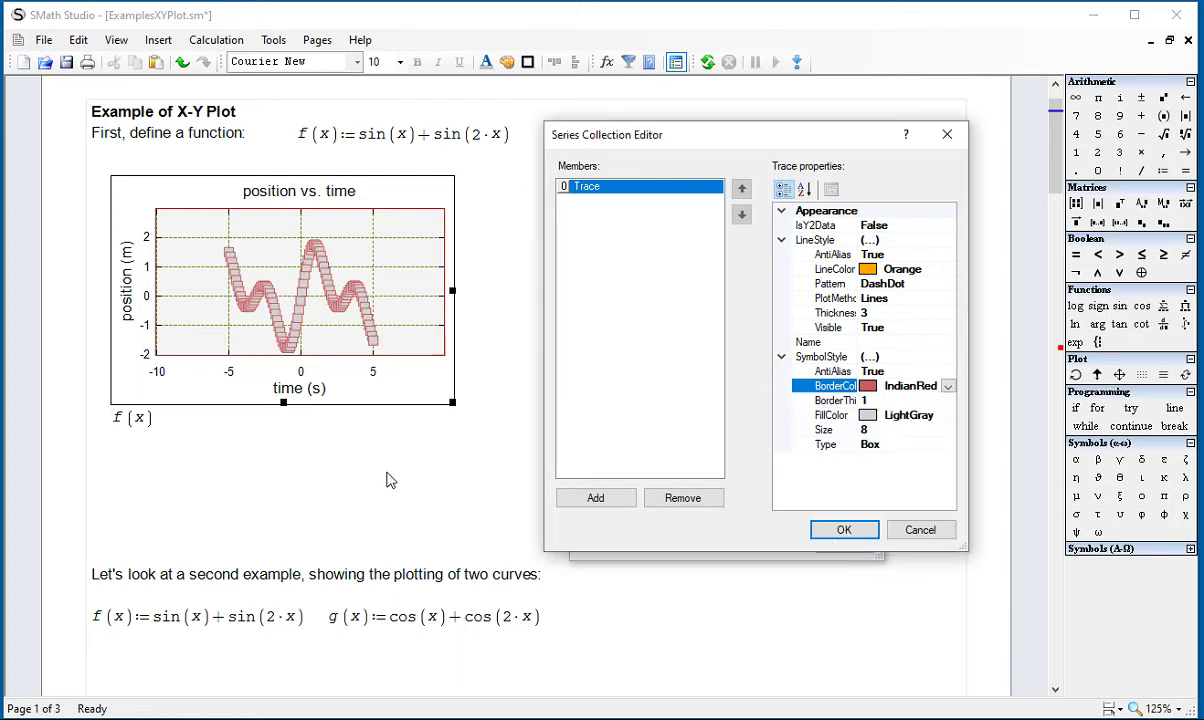
{"action": "left_click", "coordinate": [782, 359]}
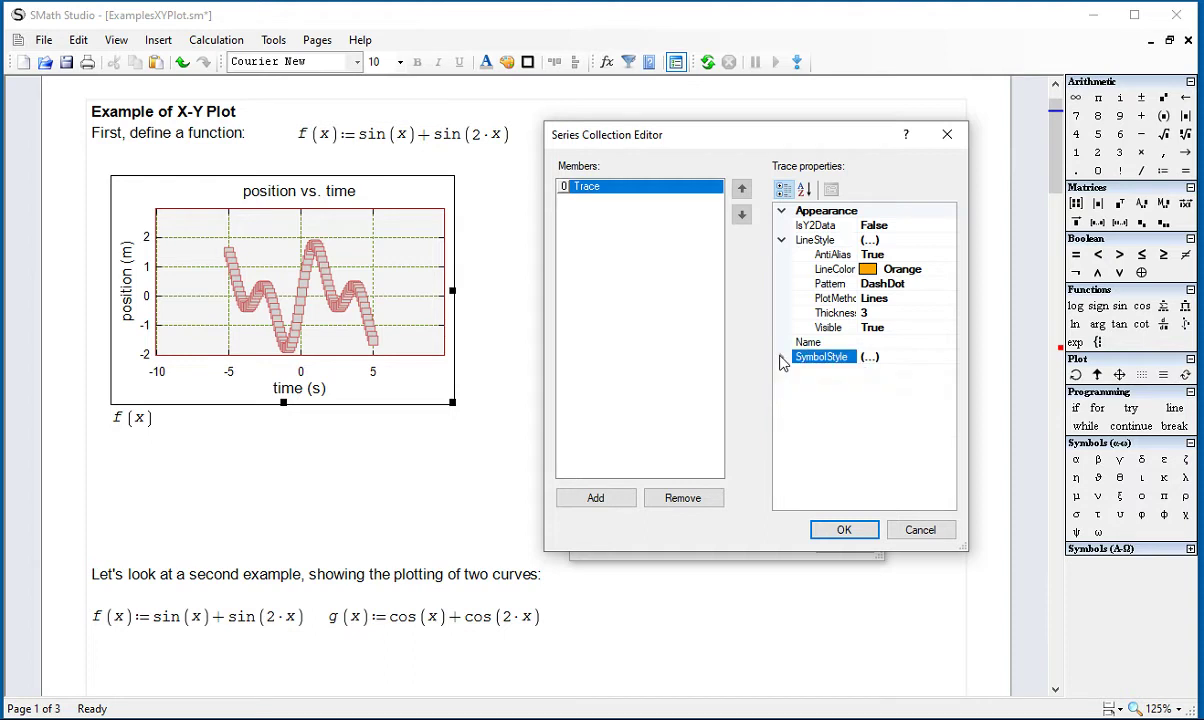
{"action": "left_click", "coordinate": [784, 242]}
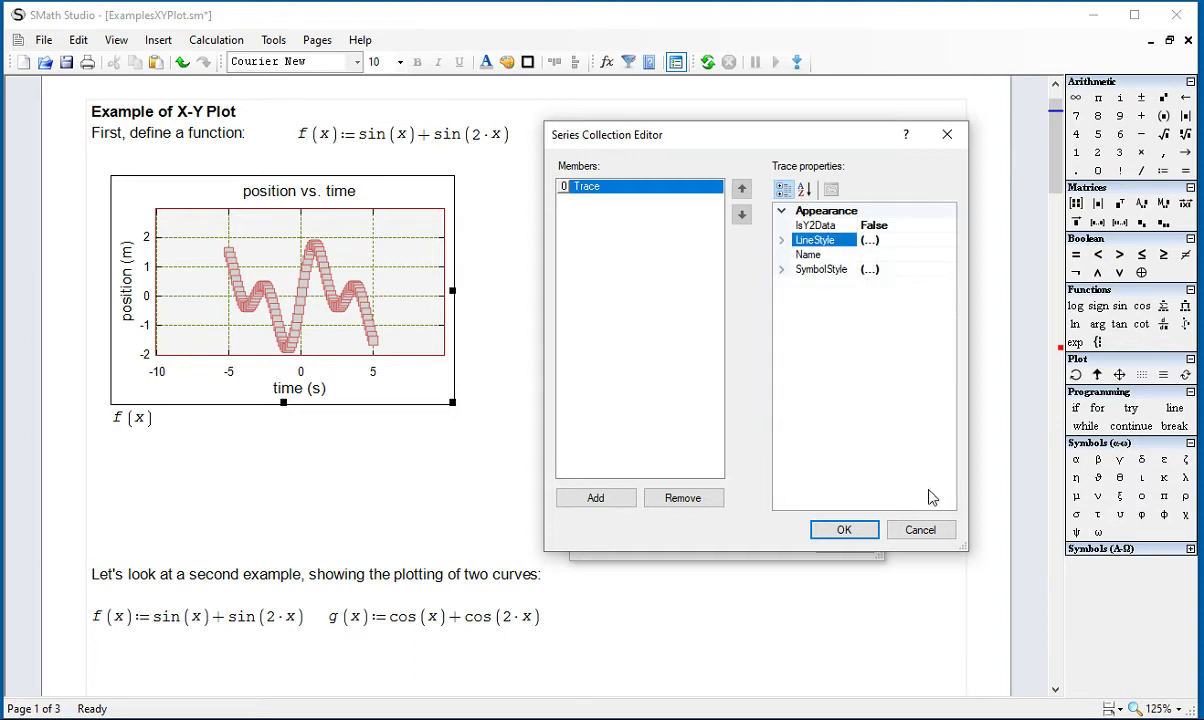
Accept the trace changes and set the plot's Points to 50
{"action": "left_click", "coordinate": [843, 529]}
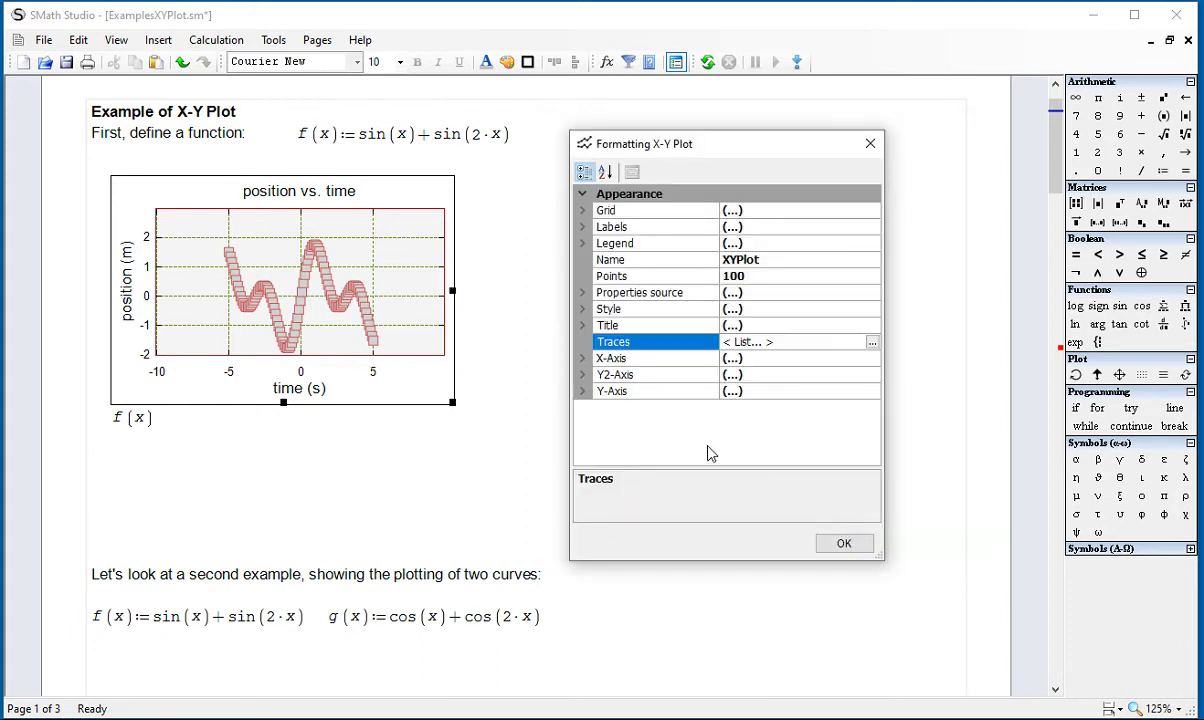
{"action": "left_click", "coordinate": [622, 277]}
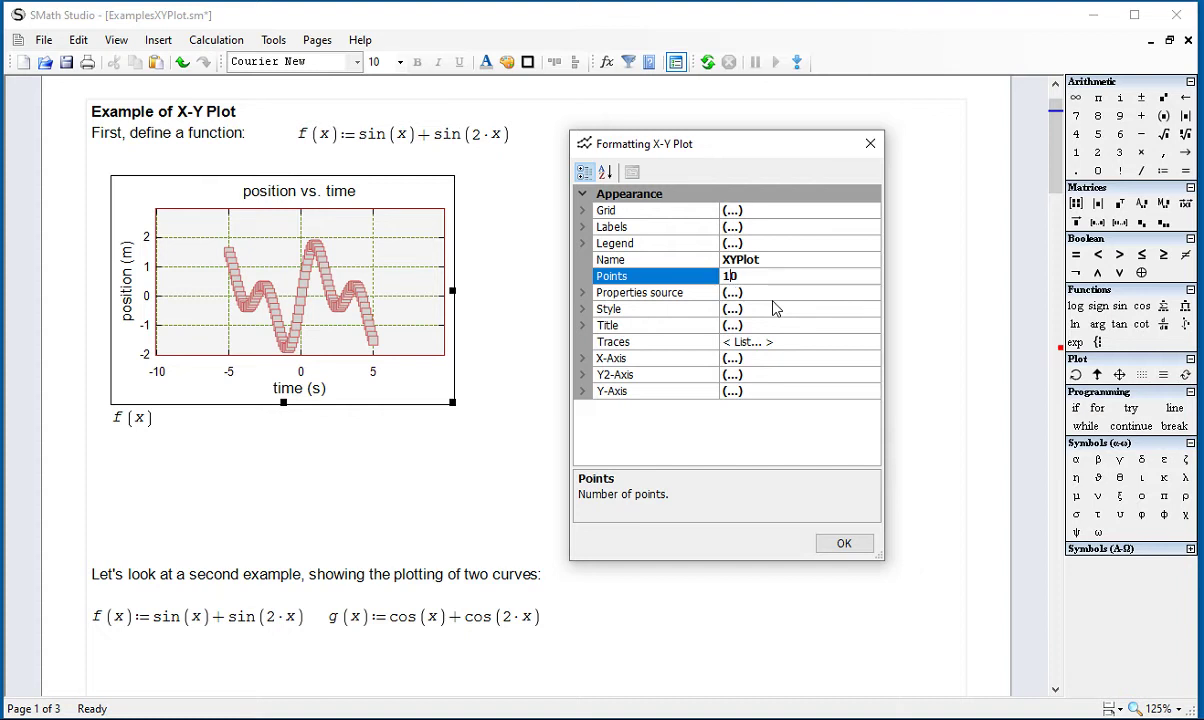
{"action": "key", "text": "BackSpace"}
{"action": "type", "text": "5"}
{"action": "left_click", "coordinate": [842, 543]}
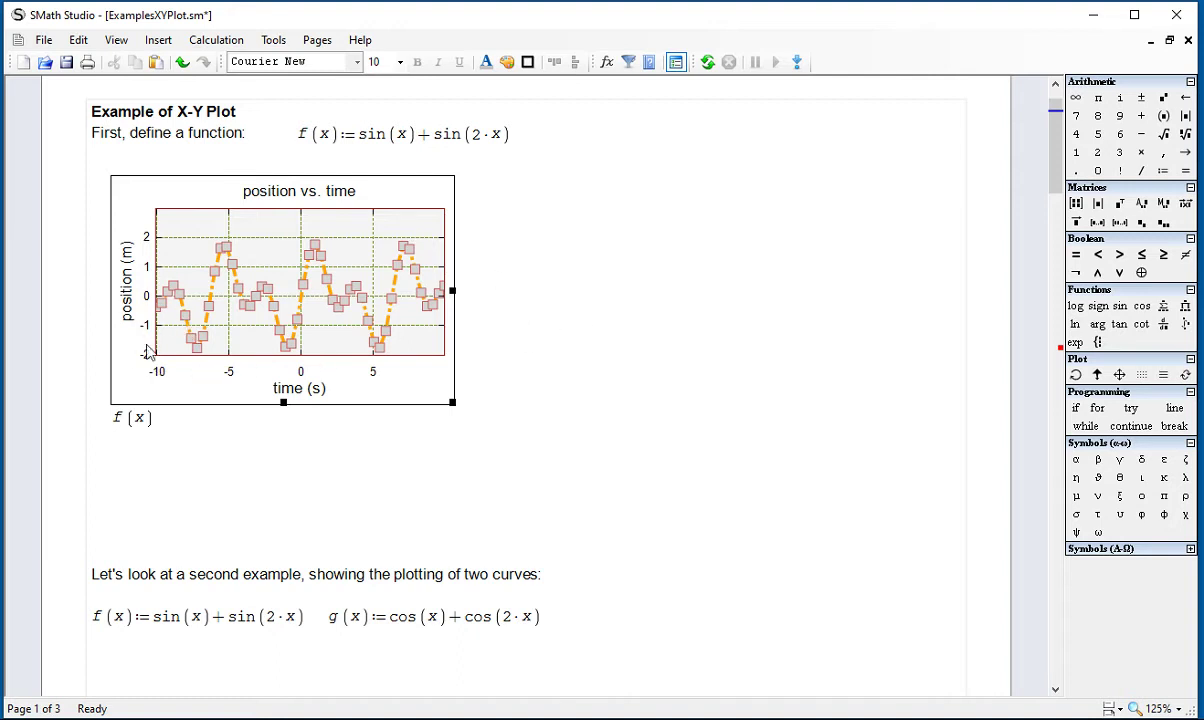
Adjust the blank lines above the second example
{"action": "left_click", "coordinate": [562, 349]}
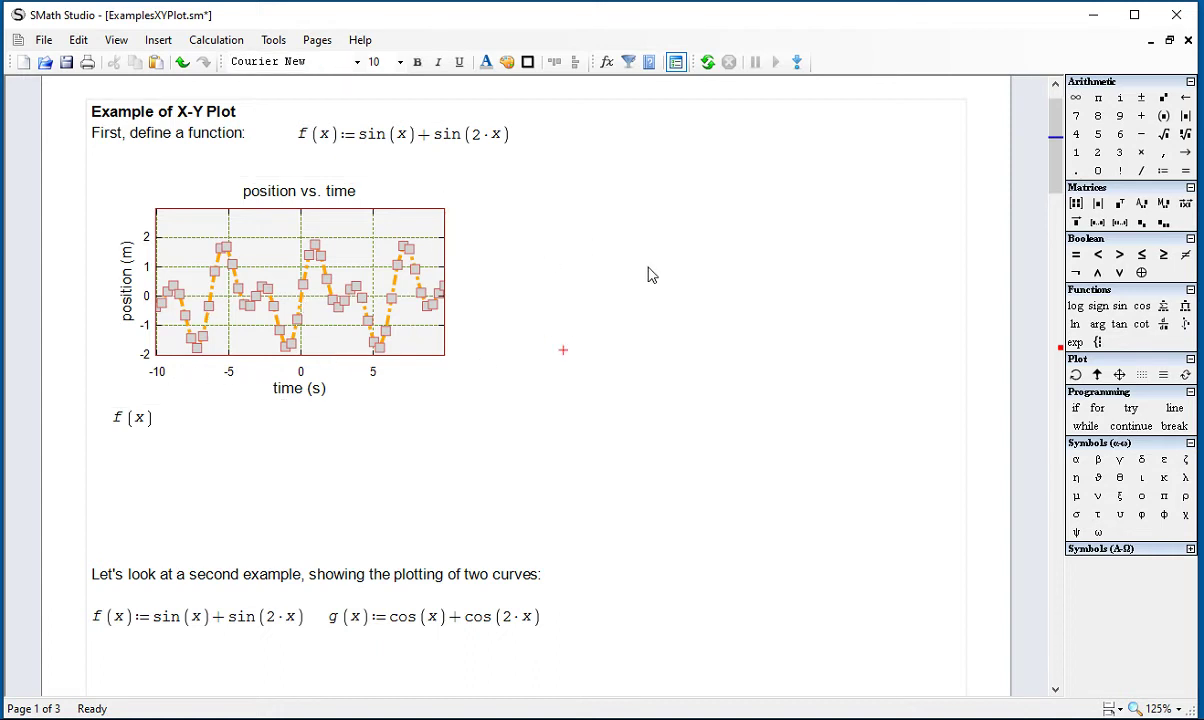
{"action": "scroll", "coordinate": [648, 274], "scroll_direction": "down", "scroll_amount": 1}
{"action": "scroll", "coordinate": [648, 274], "scroll_direction": "up", "scroll_amount": 3}
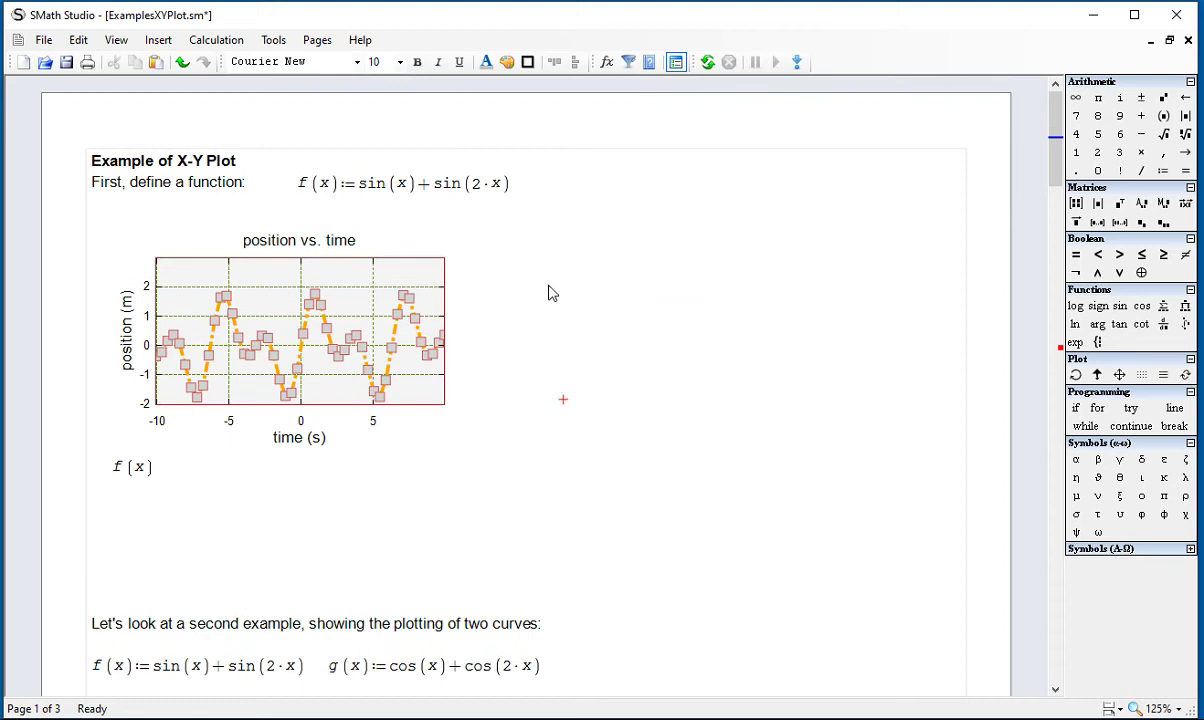
{"action": "scroll", "coordinate": [550, 290], "scroll_direction": "down", "scroll_amount": 1}
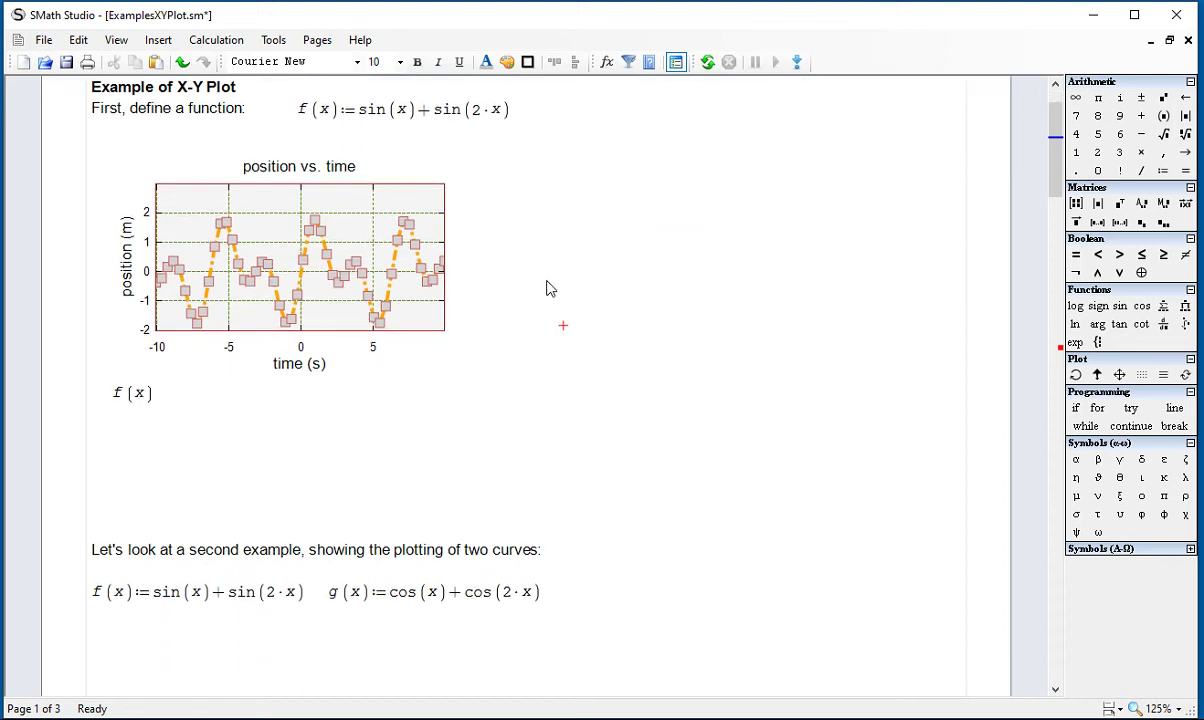
{"action": "left_click", "coordinate": [481, 508]}
{"action": "key", "text": "BackSpace"}
{"action": "key", "text": "BackSpace"}
{"action": "key", "text": "BackSpace"}
{"action": "key", "text": "BackSpace"}
{"action": "key", "text": "BackSpace"}
{"action": "key", "text": "BackSpace"}
{"action": "key", "text": "BackSpace"}
{"action": "key", "text": "BackSpace"}
{"action": "key", "text": "BackSpace"}
{"action": "key", "text": "BackSpace"}
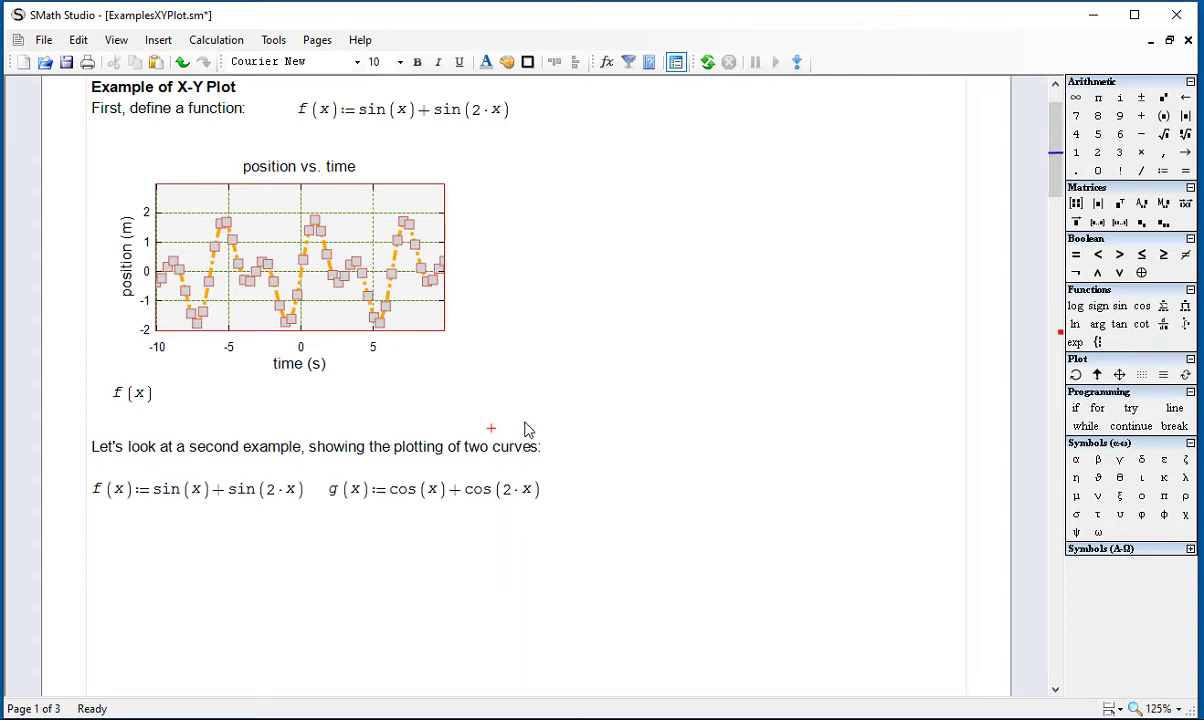
{"action": "key", "text": "Return"}
{"action": "key", "text": "Return"}
{"action": "key", "text": "Return"}
{"action": "key", "text": "Return"}
{"action": "key", "text": "Return"}
{"action": "key", "text": "Return"}
{"action": "key", "text": "Return"}
{"action": "key", "text": "Return"}
{"action": "key", "text": "Return"}
{"action": "key", "text": "Return"}
{"action": "key", "text": "Return"}
{"action": "key", "text": "Return"}
{"action": "key", "text": "Return"}
{"action": "key", "text": "Return"}
{"action": "key", "text": "Return"}
{"action": "key", "text": "Return"}
{"action": "key", "text": "Return"}
Enlarge the position vs. time plot to a wider, taller chart
{"action": "left_click", "coordinate": [267, 253]}
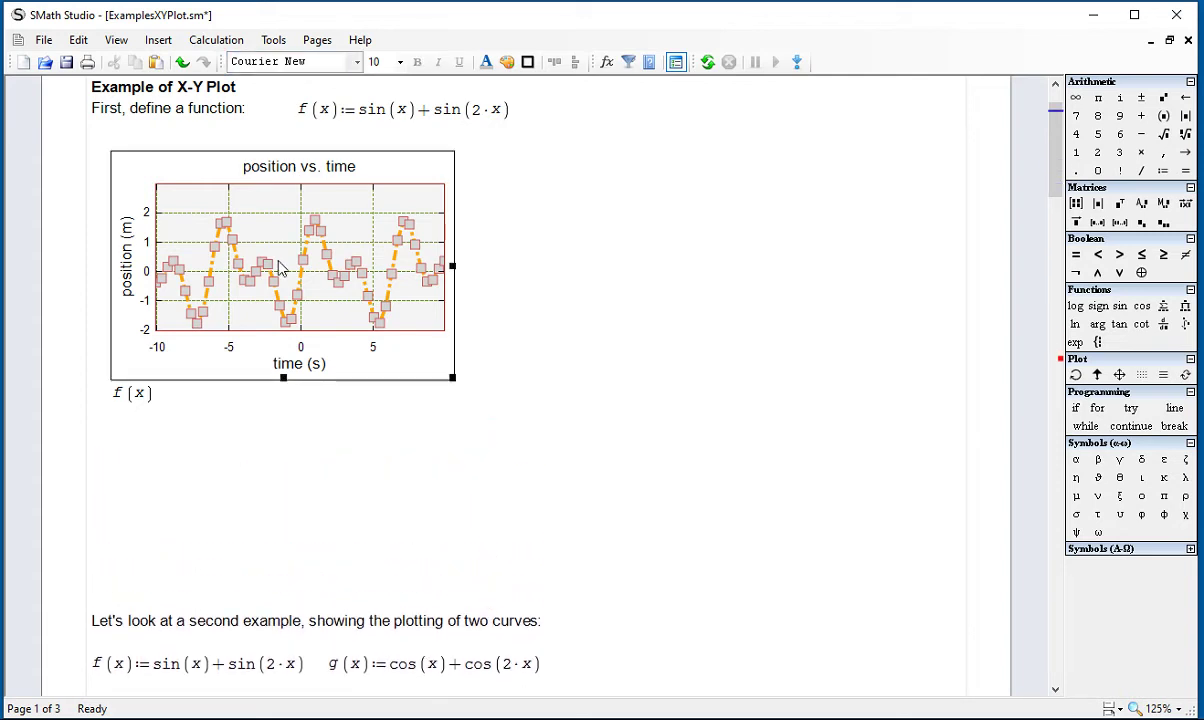
{"action": "left_click_drag", "start_coordinate": [455, 379], "coordinate": [457, 383]}
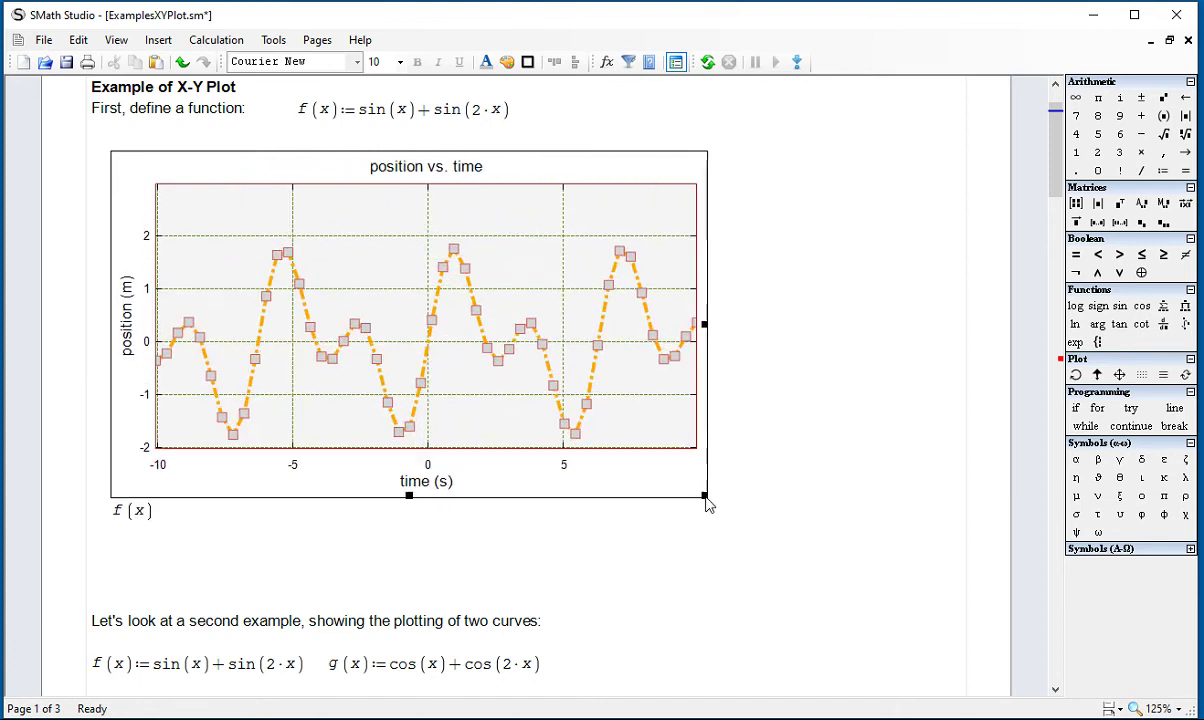
{"action": "left_click_drag", "start_coordinate": [705, 503], "coordinate": [734, 521]}
{"action": "left_click", "coordinate": [810, 443]}
{"action": "scroll", "coordinate": [810, 443], "scroll_direction": "down", "scroll_amount": 10}
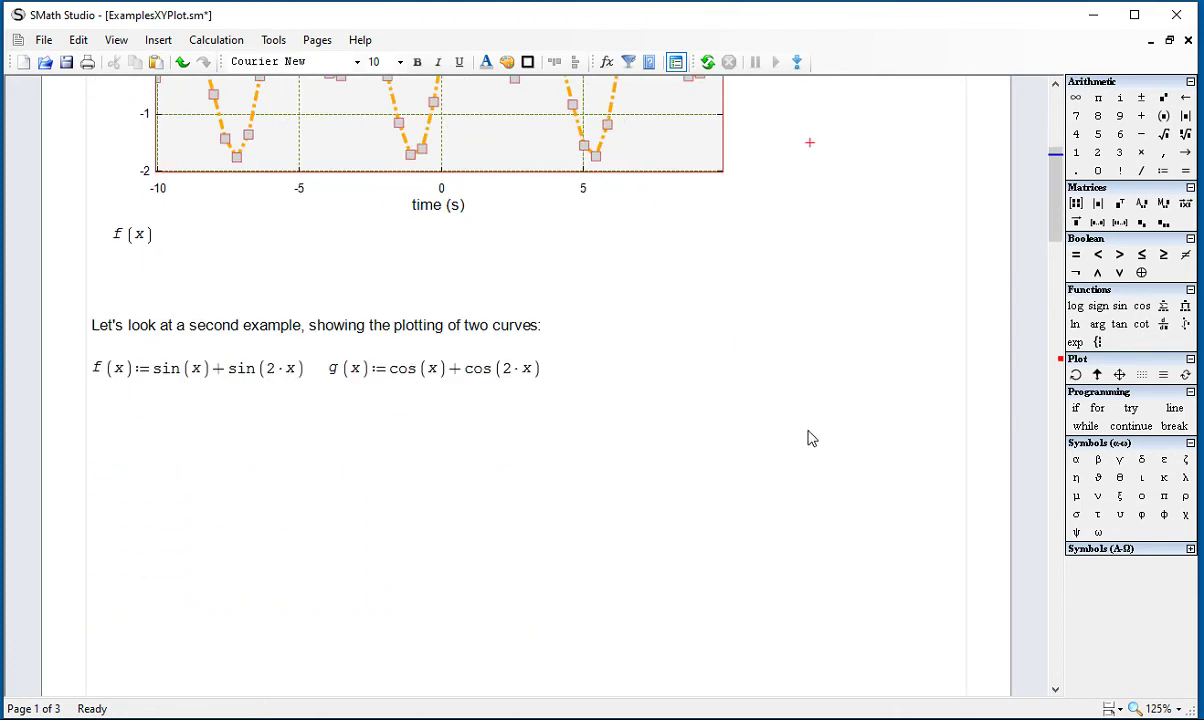
Select the whole position vs. time plot in the first example
{"action": "scroll", "coordinate": [192, 395], "scroll_direction": "up", "scroll_amount": 1}
{"action": "scroll", "coordinate": [192, 395], "scroll_direction": "up", "scroll_amount": 5}
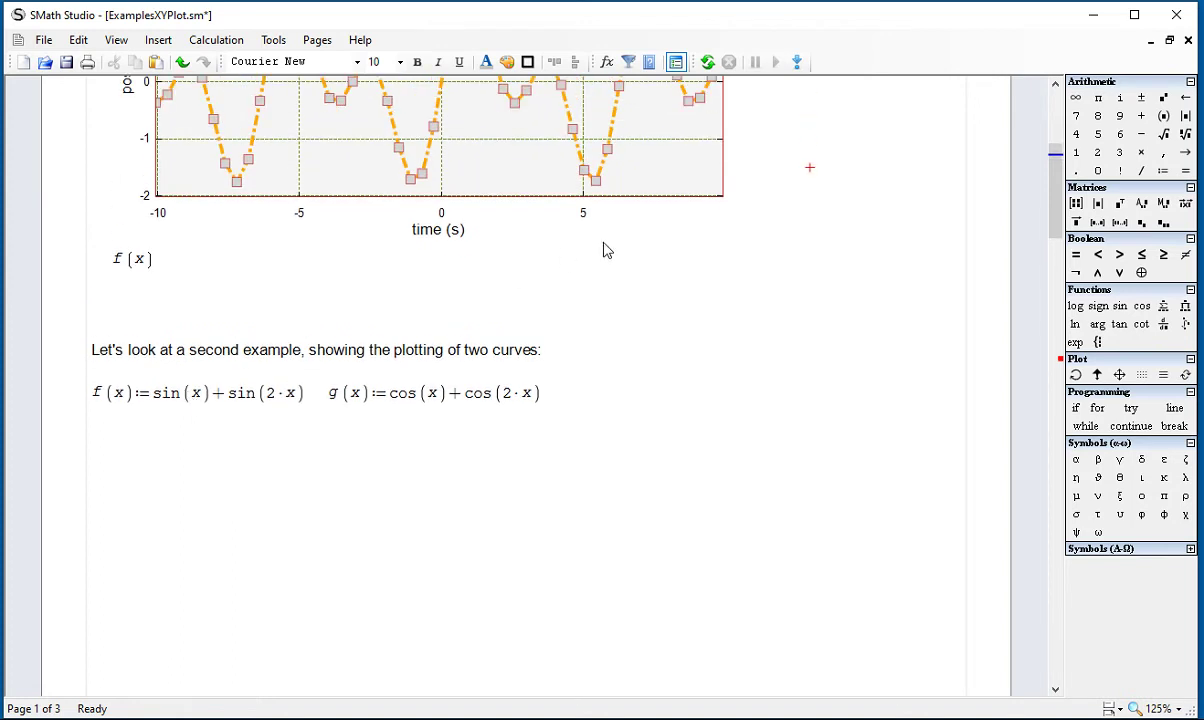
{"action": "scroll", "coordinate": [780, 322], "scroll_direction": "up", "scroll_amount": 1}
{"action": "scroll", "coordinate": [784, 325], "scroll_direction": "up", "scroll_amount": 4}
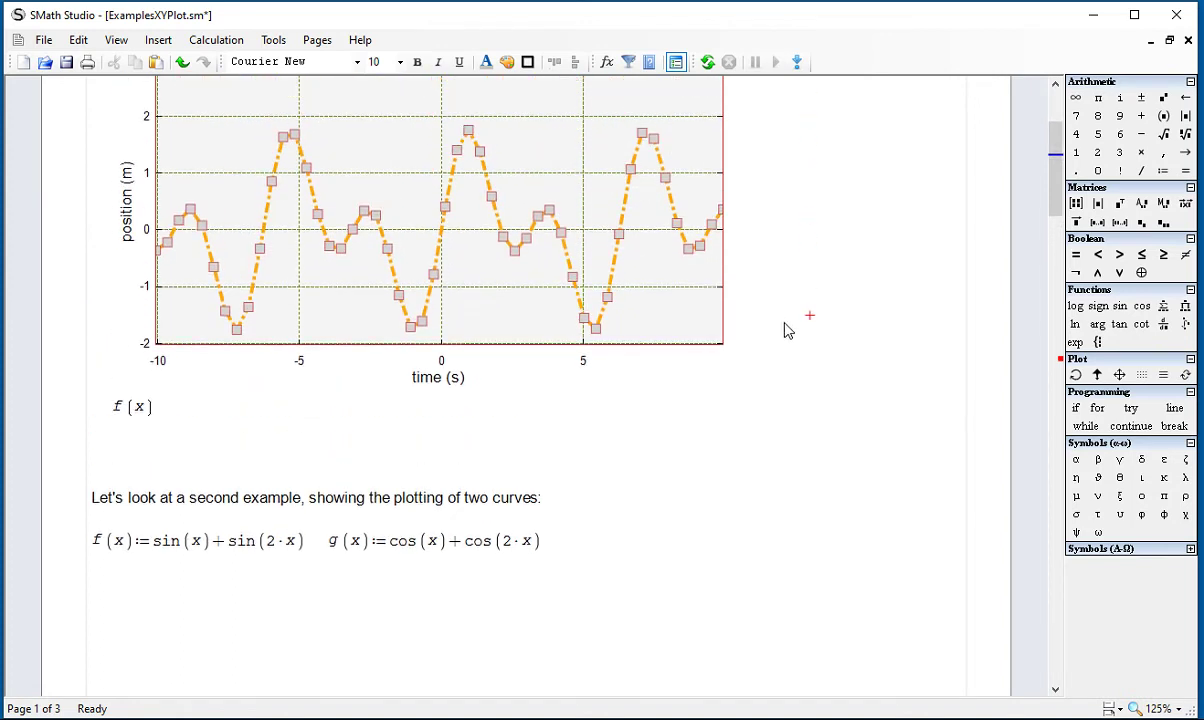
{"action": "left_click_drag", "start_coordinate": [820, 471], "coordinate": [663, 383]}
Paste the plot copy below the second example's f(x) and g(x) definitions
{"action": "scroll", "coordinate": [670, 385], "scroll_direction": "down", "scroll_amount": 10}
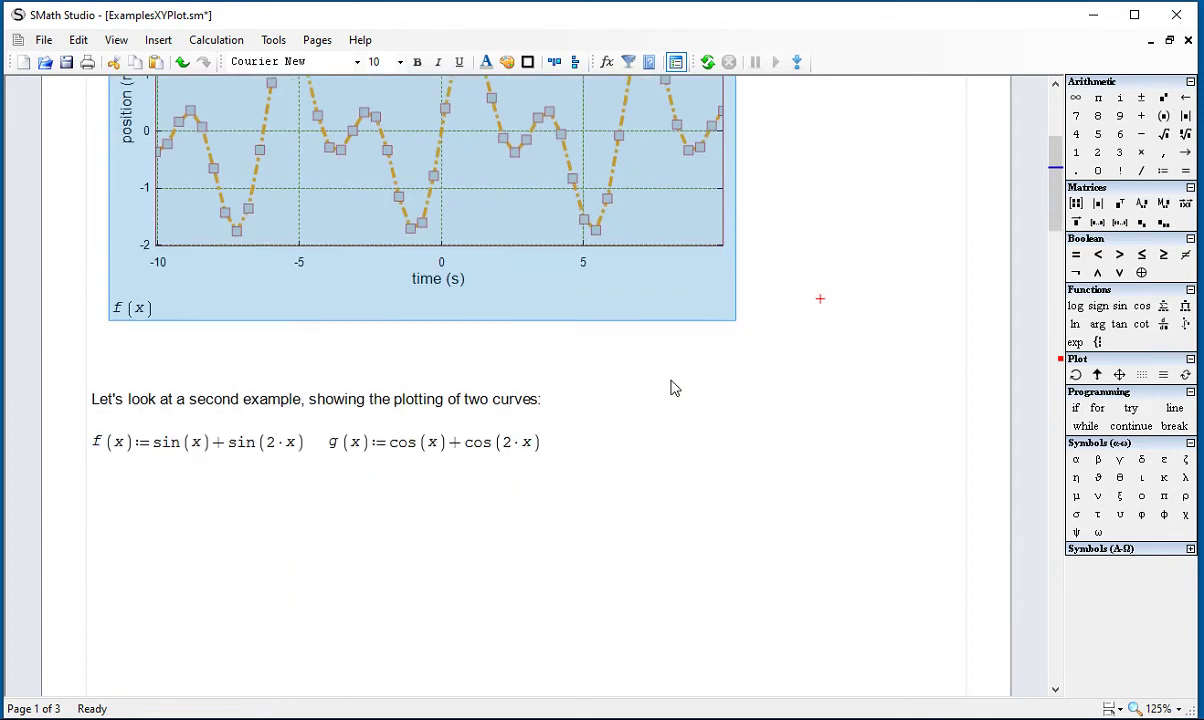
{"action": "left_click", "coordinate": [110, 225]}
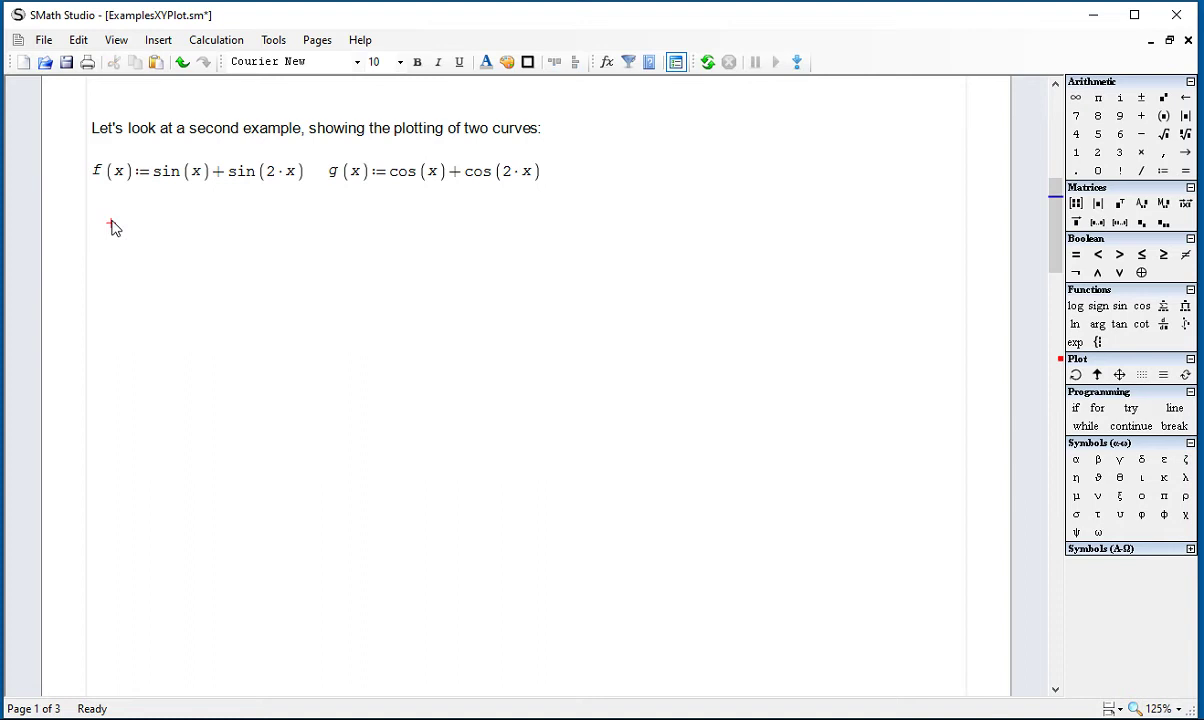
{"action": "key", "text": "ctrl+v"}
{"action": "scroll", "coordinate": [637, 342], "scroll_direction": "down", "scroll_amount": 4}
{"action": "scroll", "coordinate": [700, 330], "scroll_direction": "up", "scroll_amount": 2}
{"action": "left_click", "coordinate": [793, 320]}
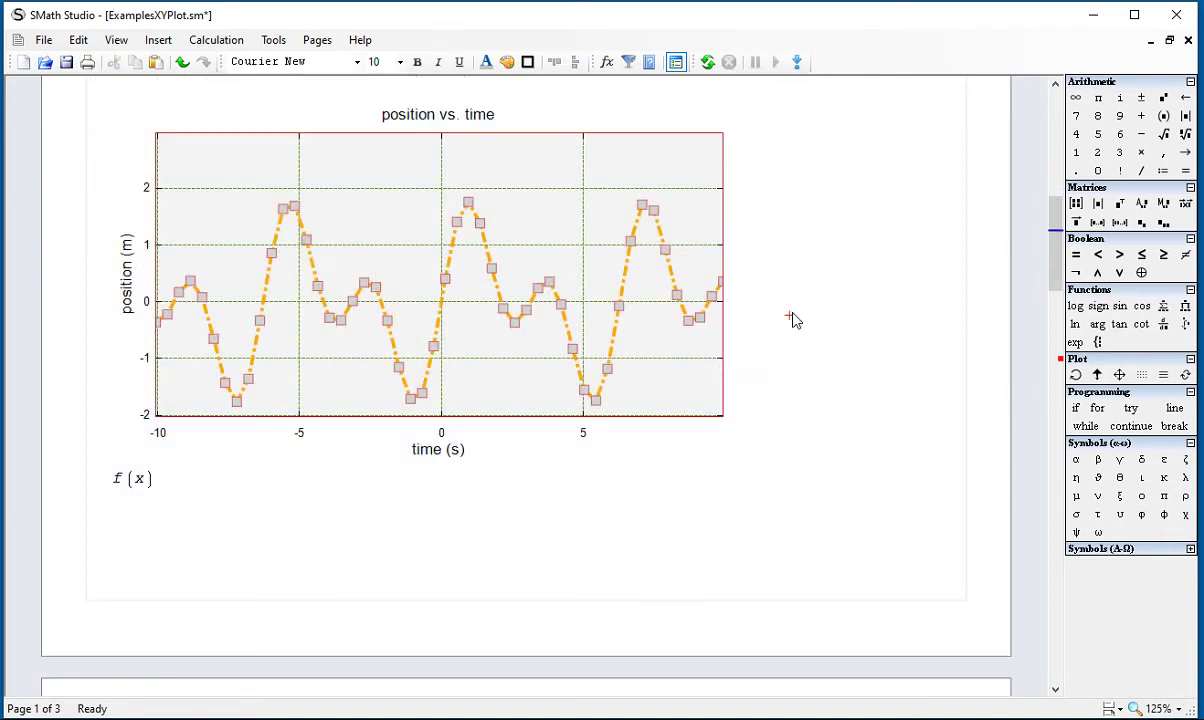
{"action": "scroll", "coordinate": [815, 291], "scroll_direction": "up", "scroll_amount": 2}
{"action": "scroll", "coordinate": [815, 291], "scroll_direction": "up", "scroll_amount": 11}
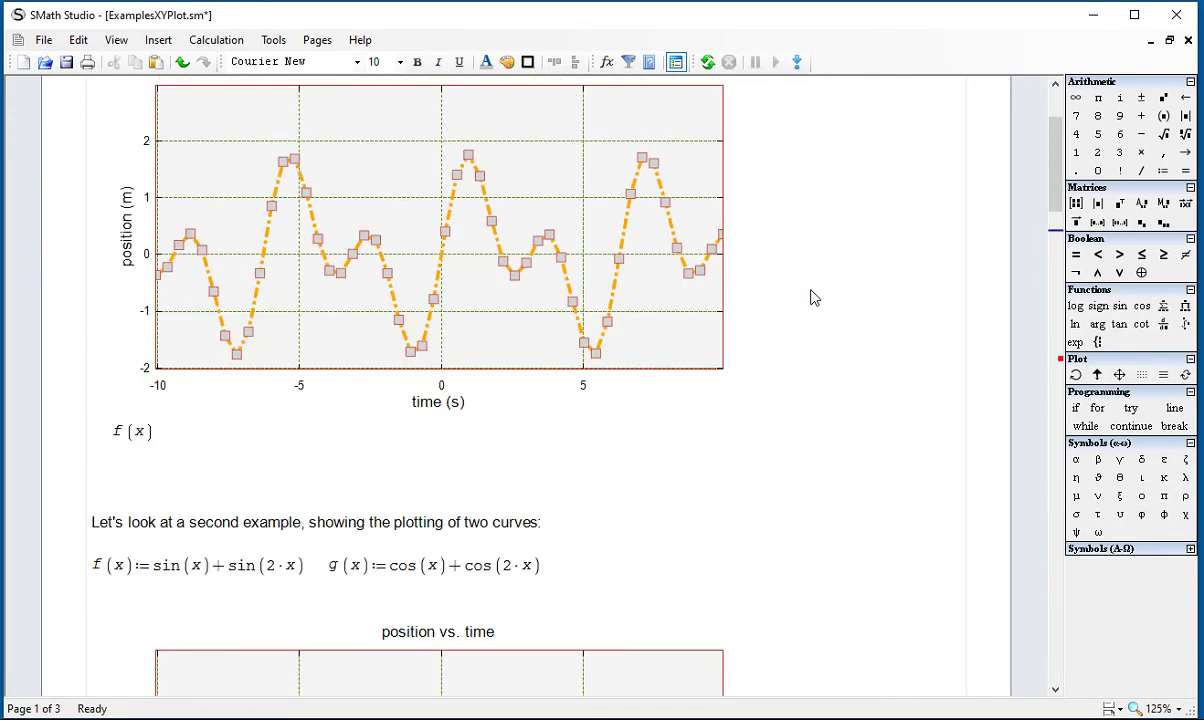
{"action": "scroll", "coordinate": [815, 297], "scroll_direction": "down", "scroll_amount": 7}
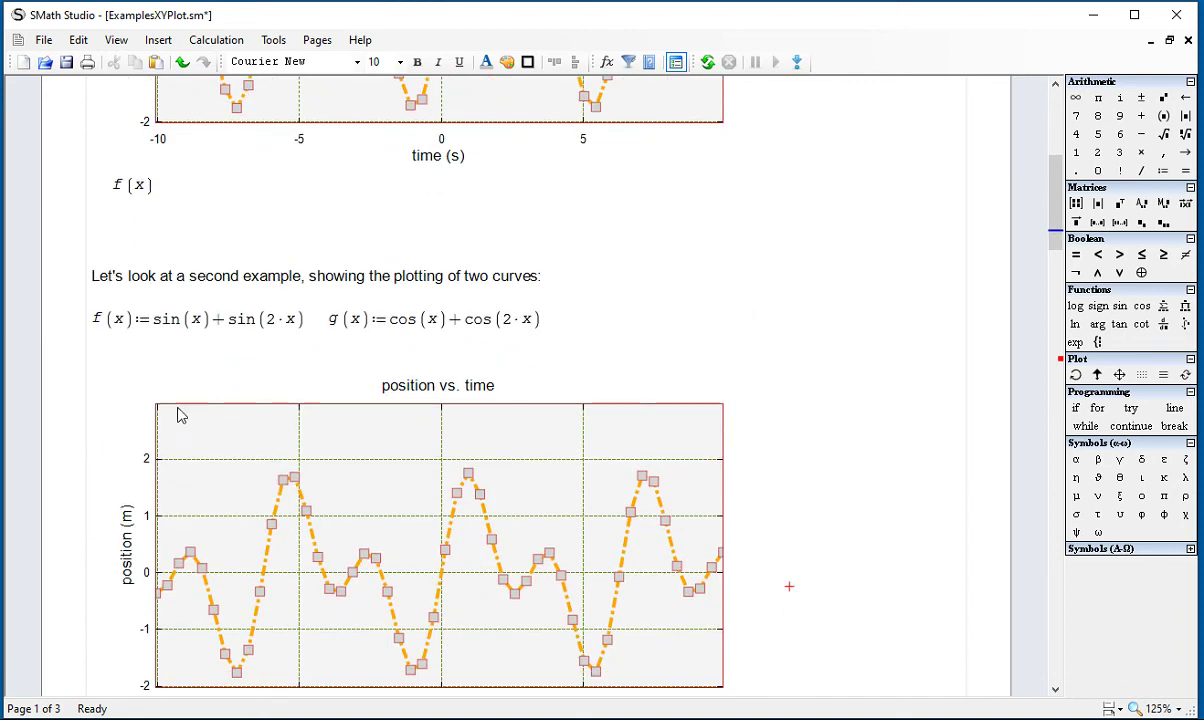
Change f(x) to 3·sin(x) + sin(2·x) so the copied plot recalculates
{"action": "left_click", "coordinate": [154, 322]}
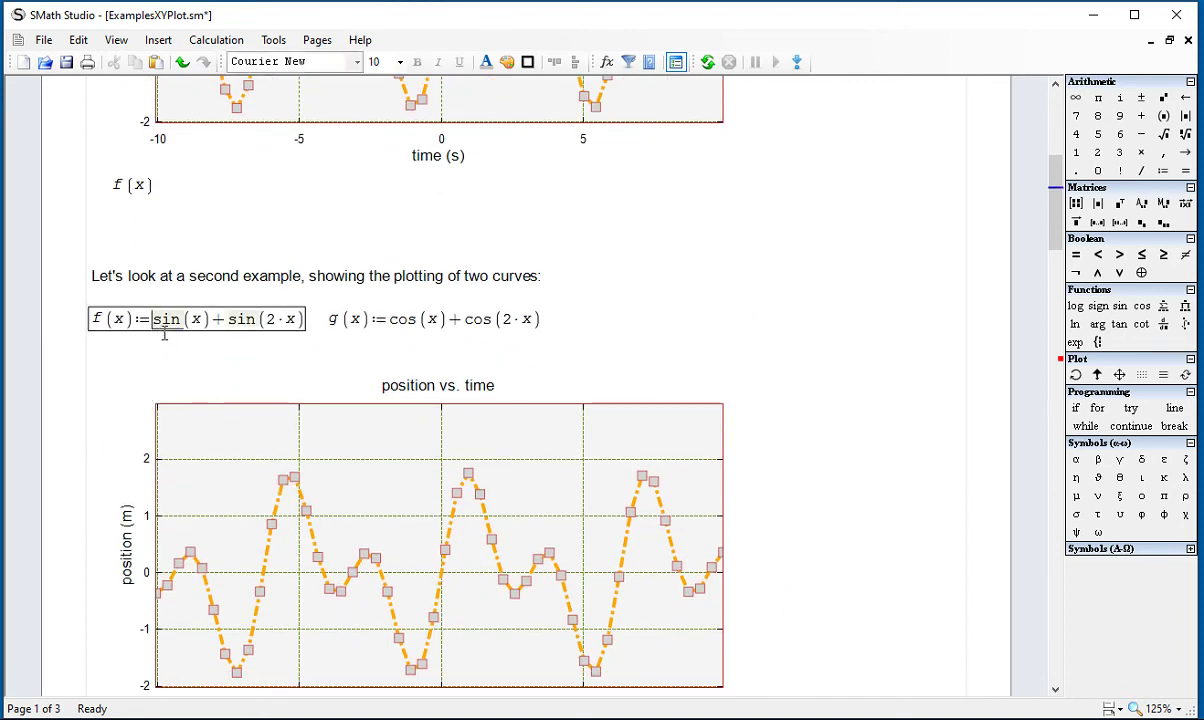
{"action": "type", "text": "3·"}
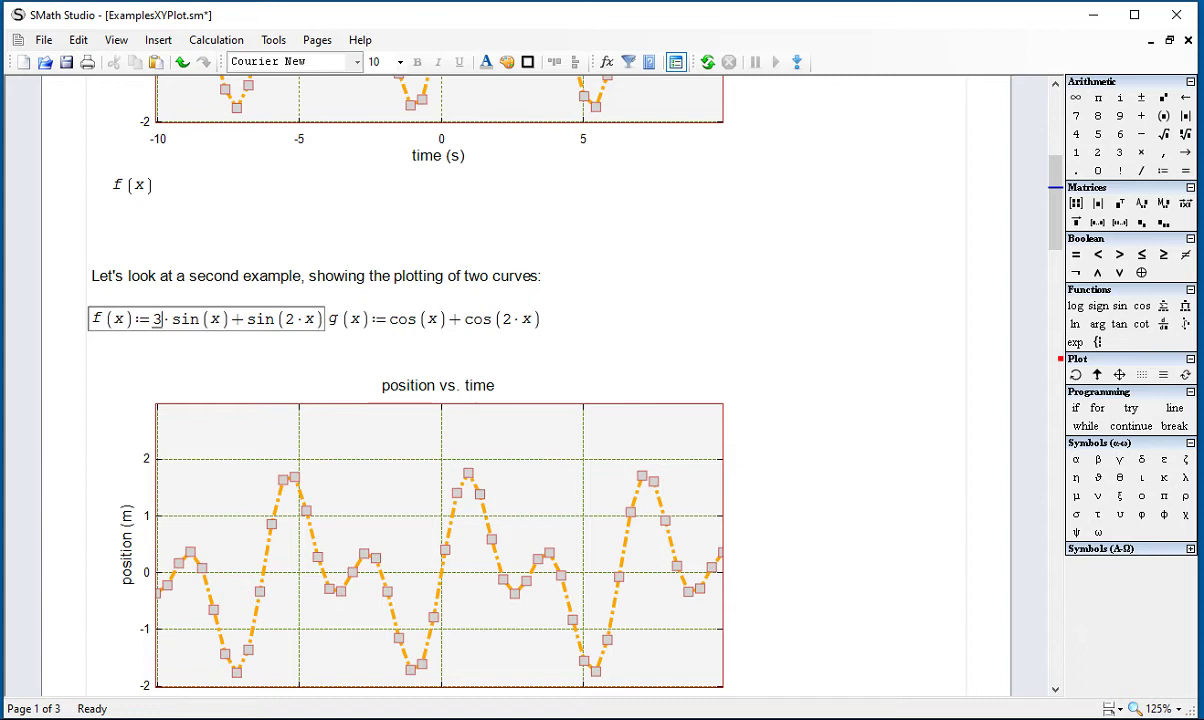
{"action": "type", "text": "*"}
{"action": "key", "text": "BackSpace"}
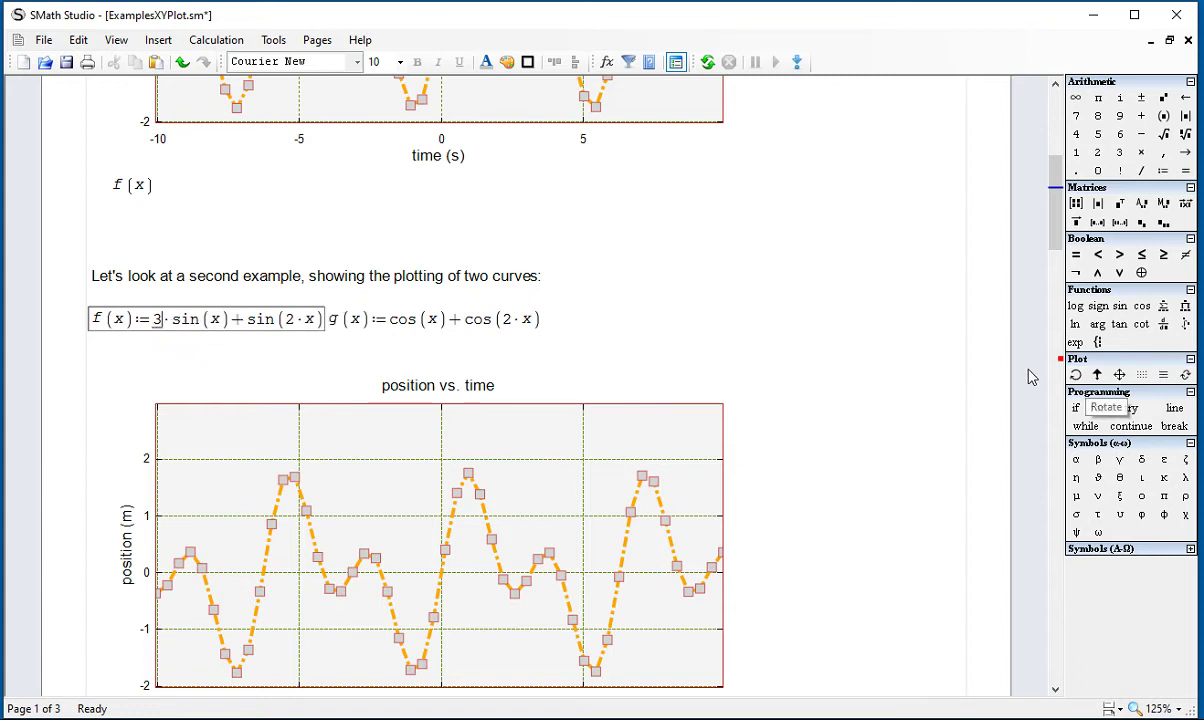
{"action": "left_click", "coordinate": [921, 346]}
{"action": "scroll", "coordinate": [921, 343], "scroll_direction": "down", "scroll_amount": 3}
{"action": "scroll", "coordinate": [921, 346], "scroll_direction": "up", "scroll_amount": 1}
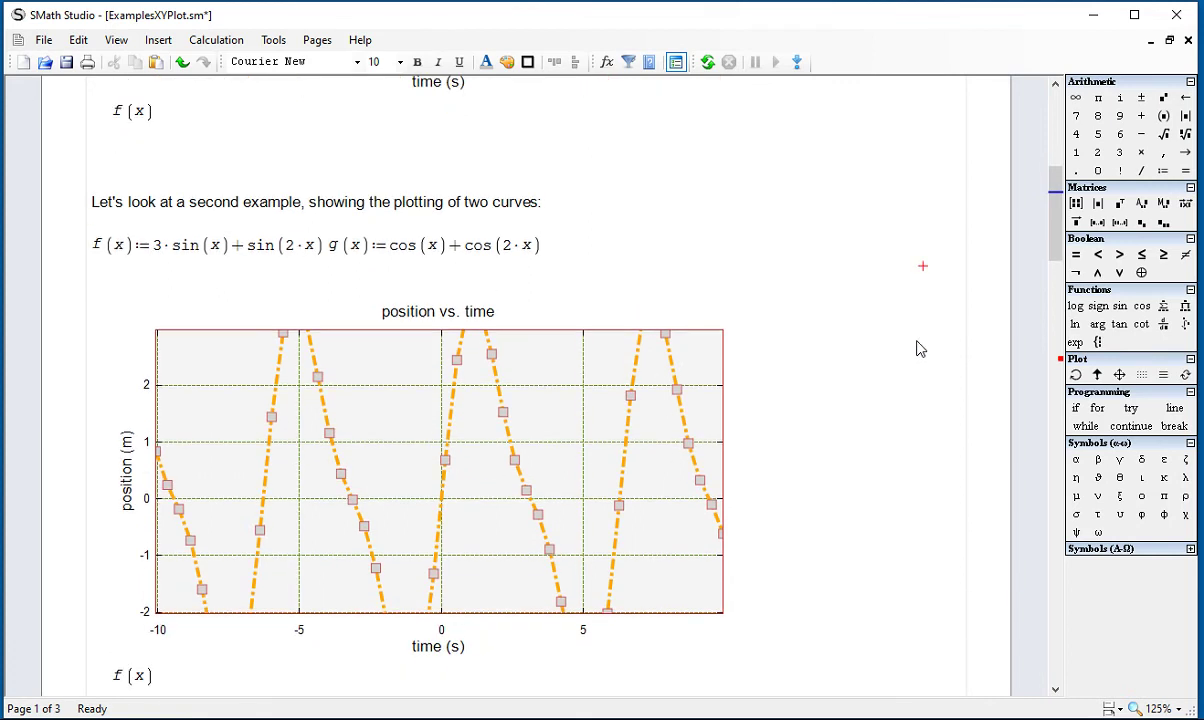
{"action": "scroll", "coordinate": [908, 331], "scroll_direction": "down", "scroll_amount": 2}
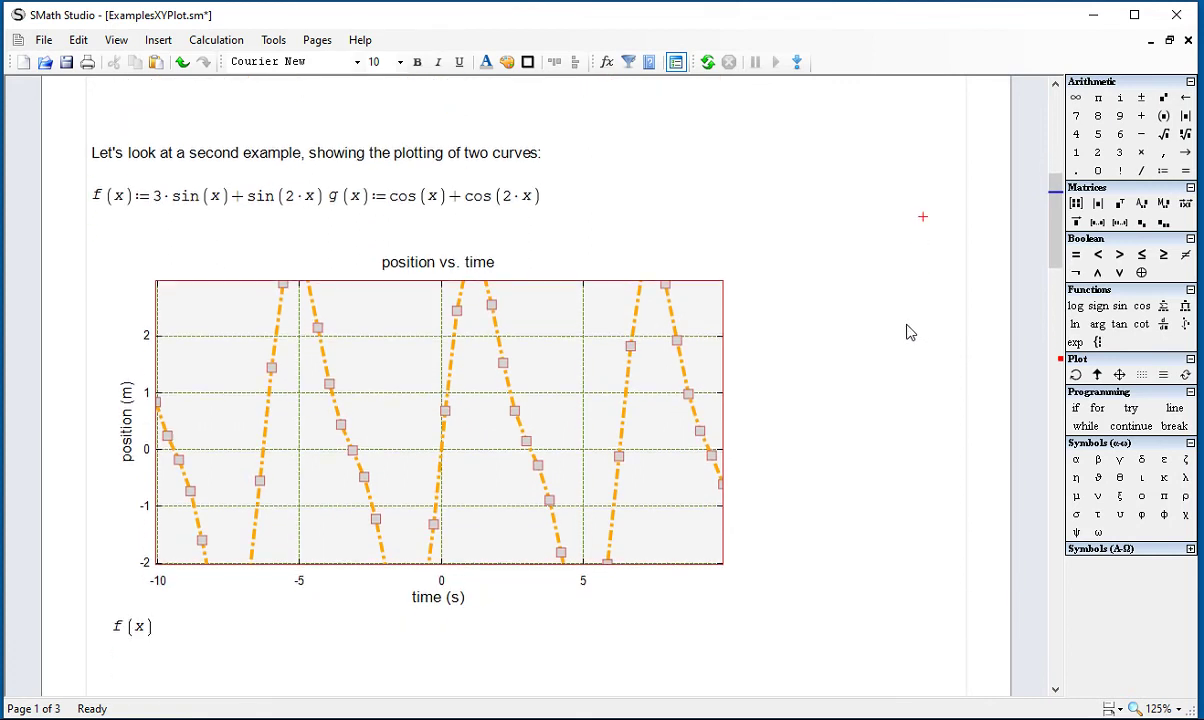
Set the second plot's Y-Axis Min to -5 and Max to 5
{"action": "left_click", "coordinate": [198, 384]}
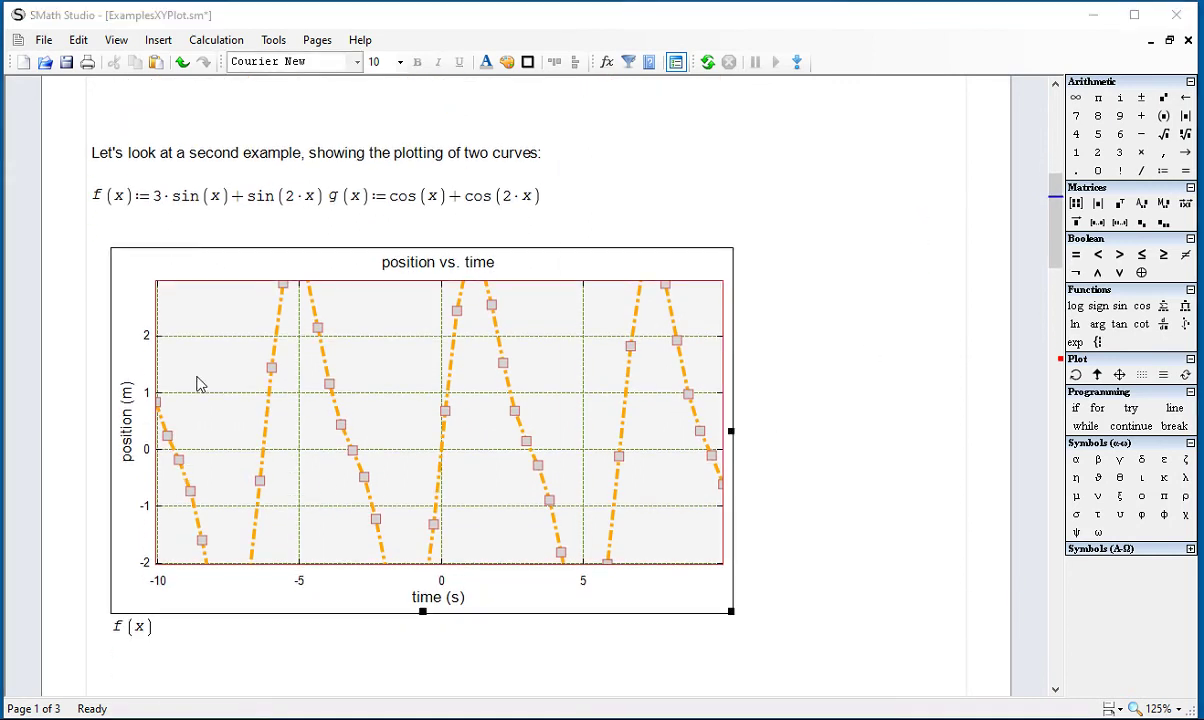
{"action": "double_click", "coordinate": [198, 384]}
{"action": "left_click", "coordinate": [583, 391]}
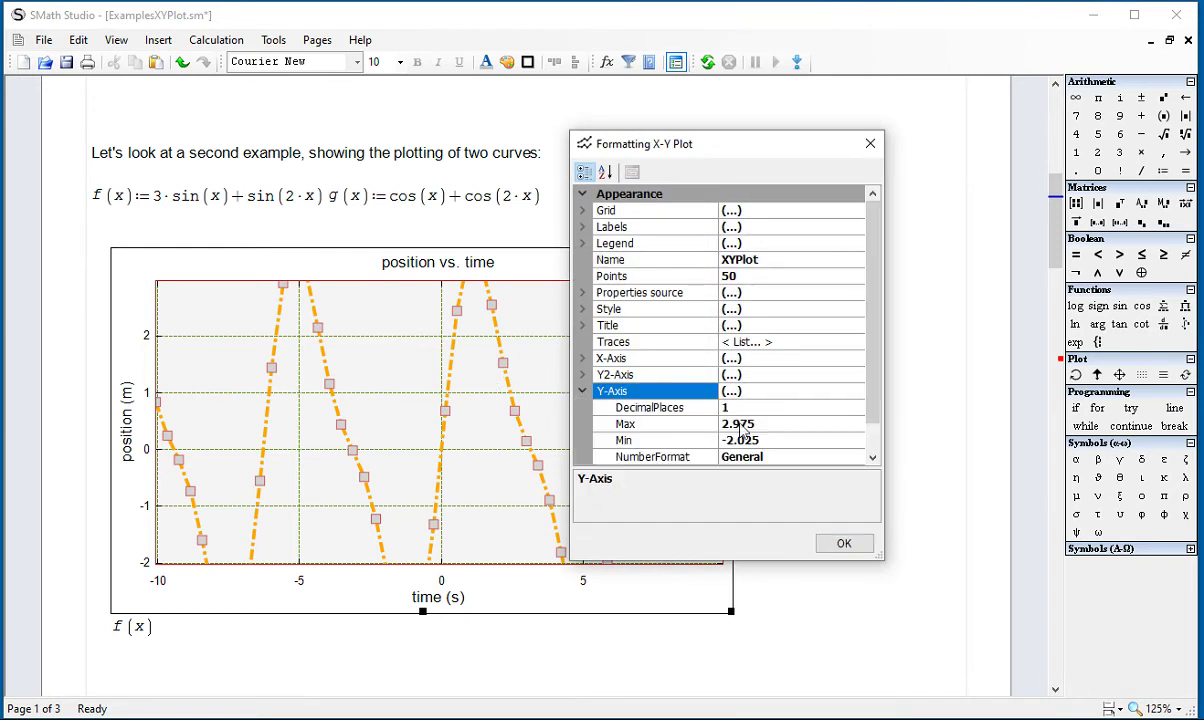
{"action": "left_click", "coordinate": [766, 441]}
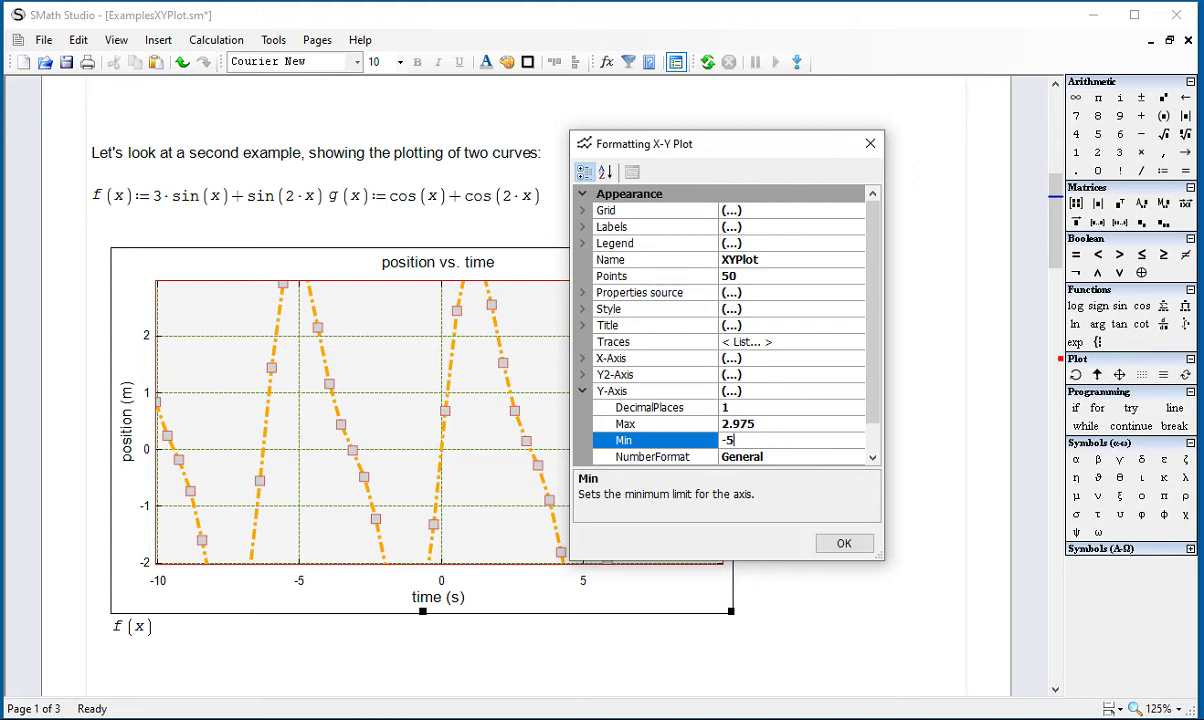
{"action": "left_click", "coordinate": [768, 424]}
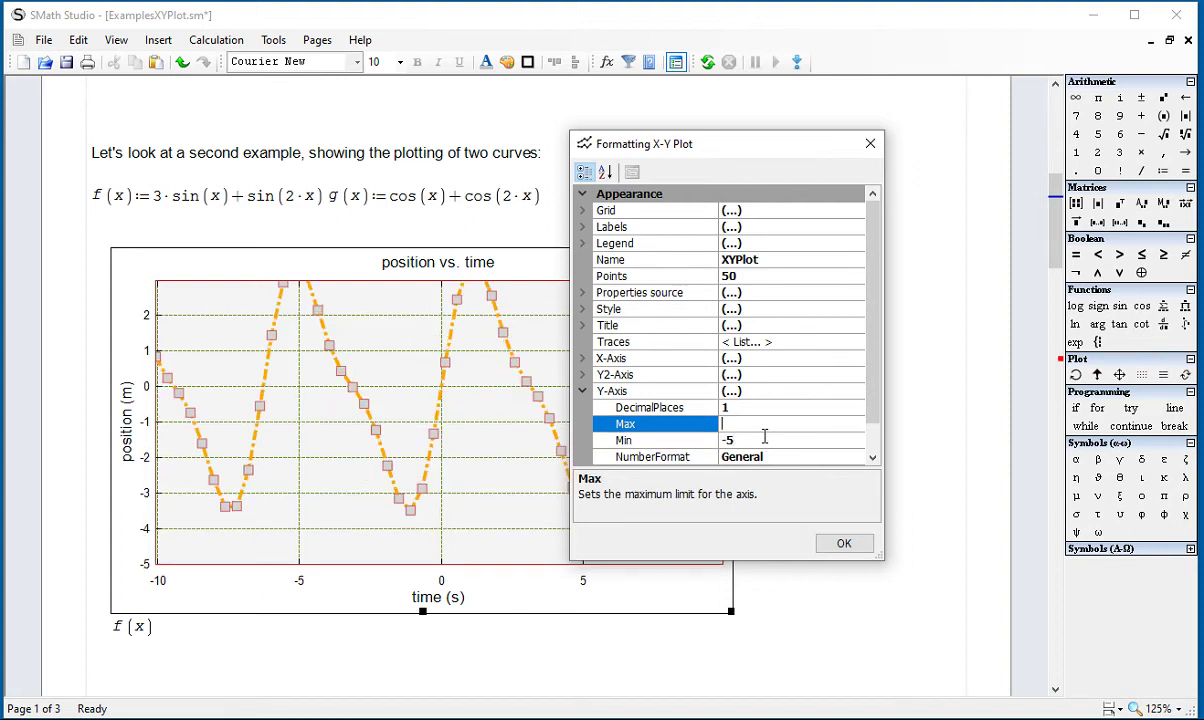
{"action": "left_click", "coordinate": [843, 541]}
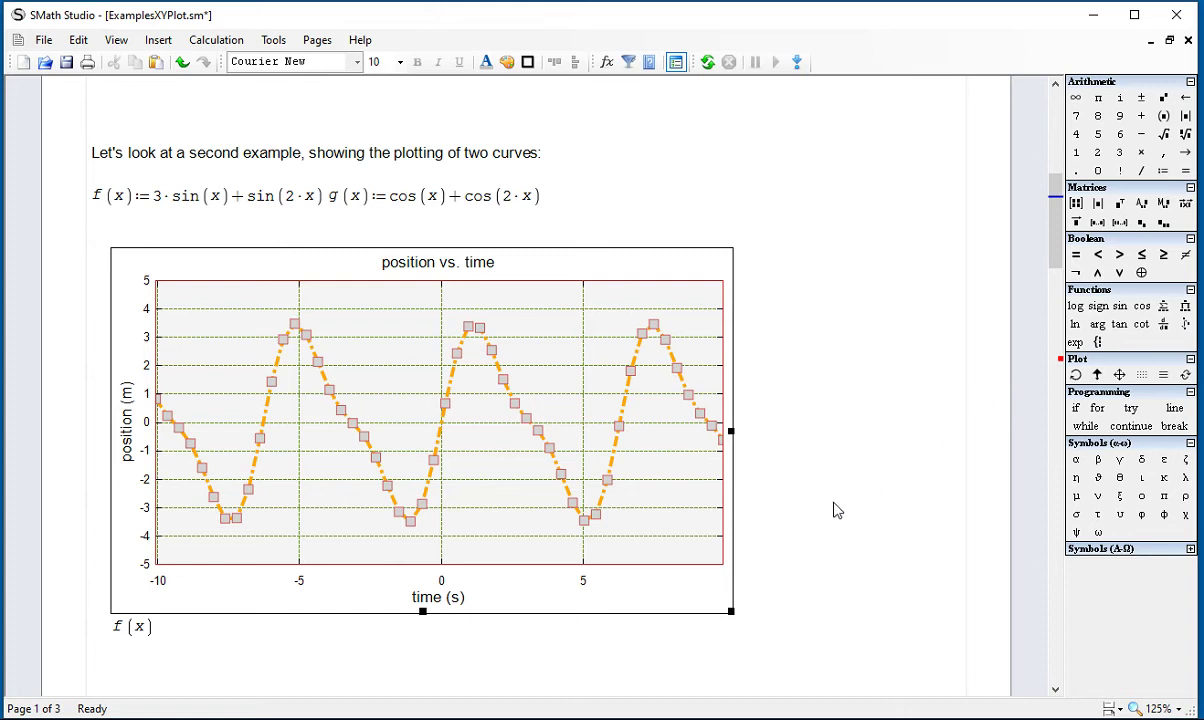
Shift g(x) right and add g(x) as a second plotted expression below f(x)
{"action": "mouse_move", "coordinate": [549, 190]}
{"action": "left_mouse_down"}
{"action": "mouse_move", "coordinate": [503, 207]}
{"action": "mouse_move", "coordinate": [566, 208]}
{"action": "left_mouse_up"}
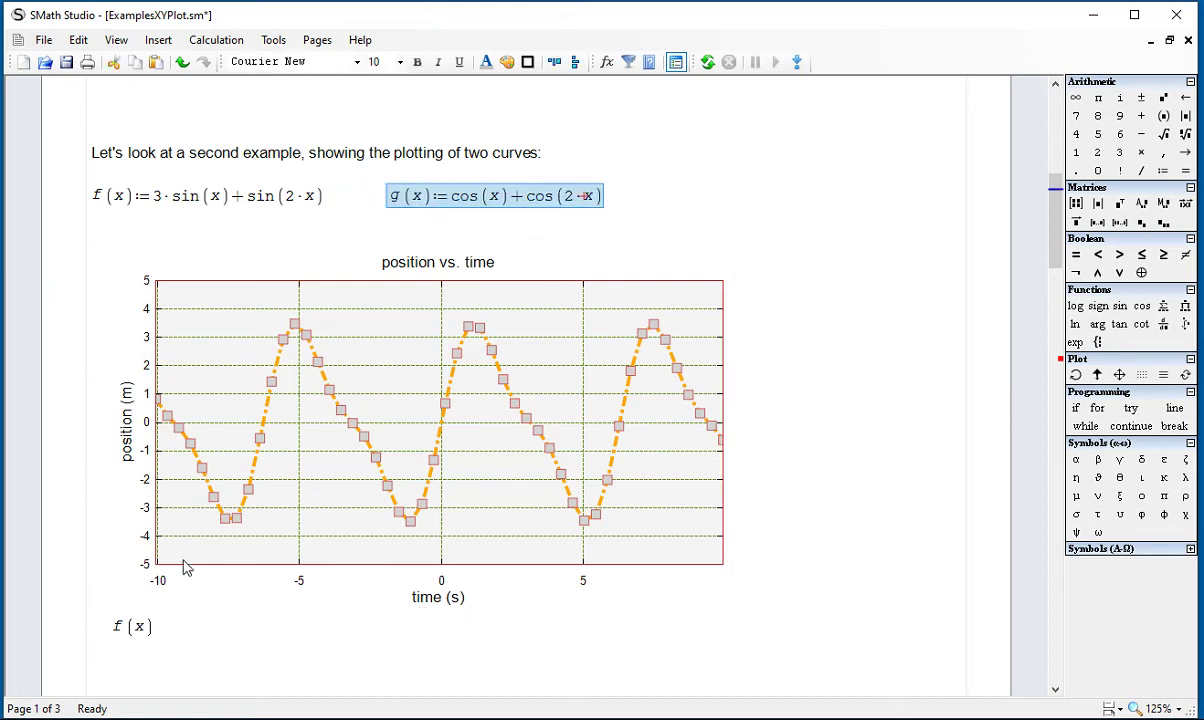
{"action": "scroll", "coordinate": [183, 567], "scroll_direction": "down", "scroll_amount": 2}
{"action": "double_click", "coordinate": [150, 558]}
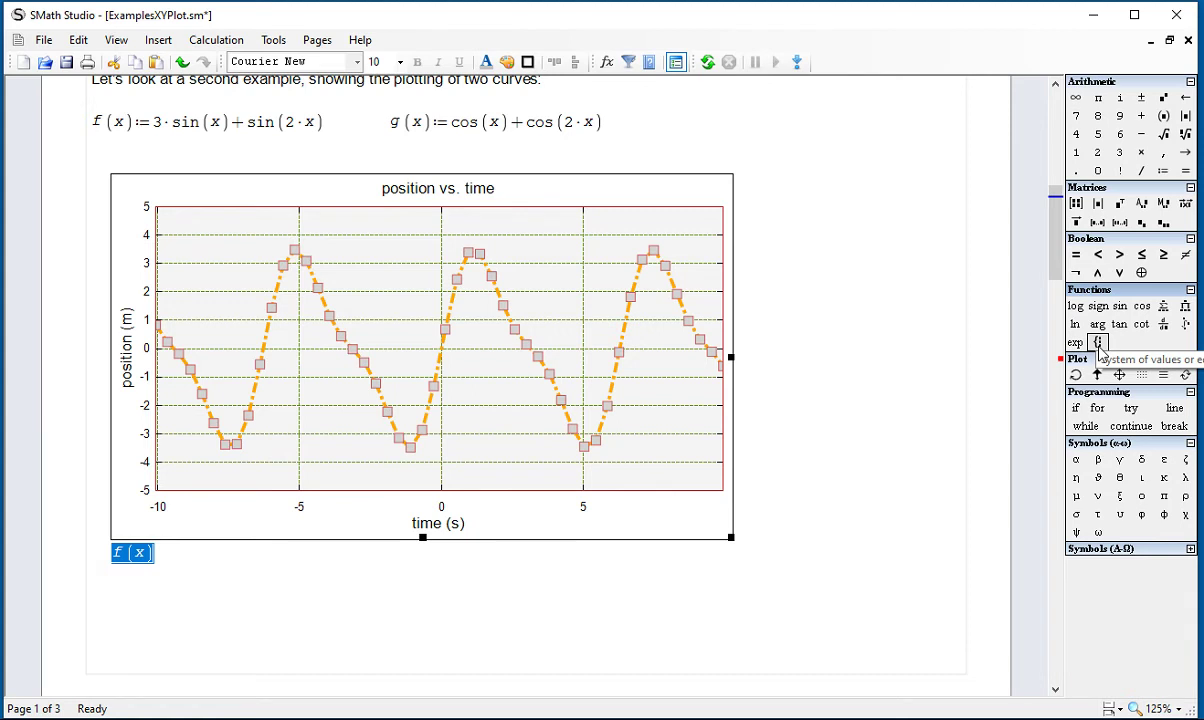
{"action": "left_click", "coordinate": [1098, 342]}
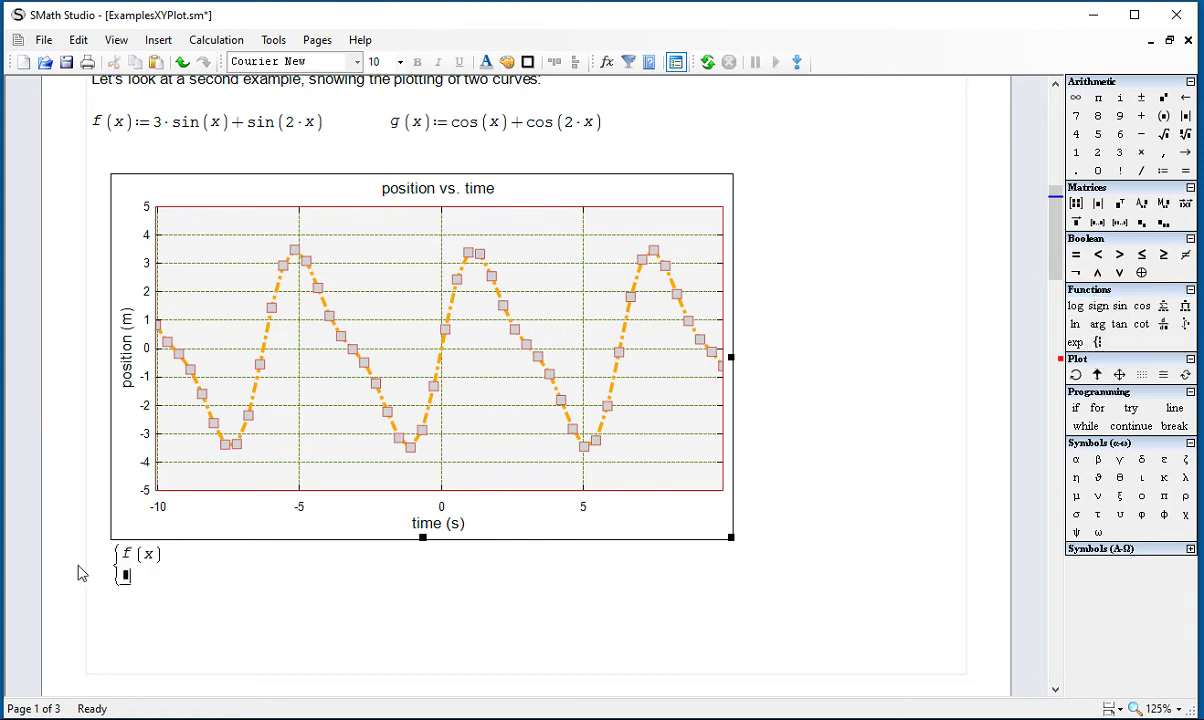
{"action": "type", "text": "g(x"}
{"action": "left_click", "coordinate": [111, 594]}
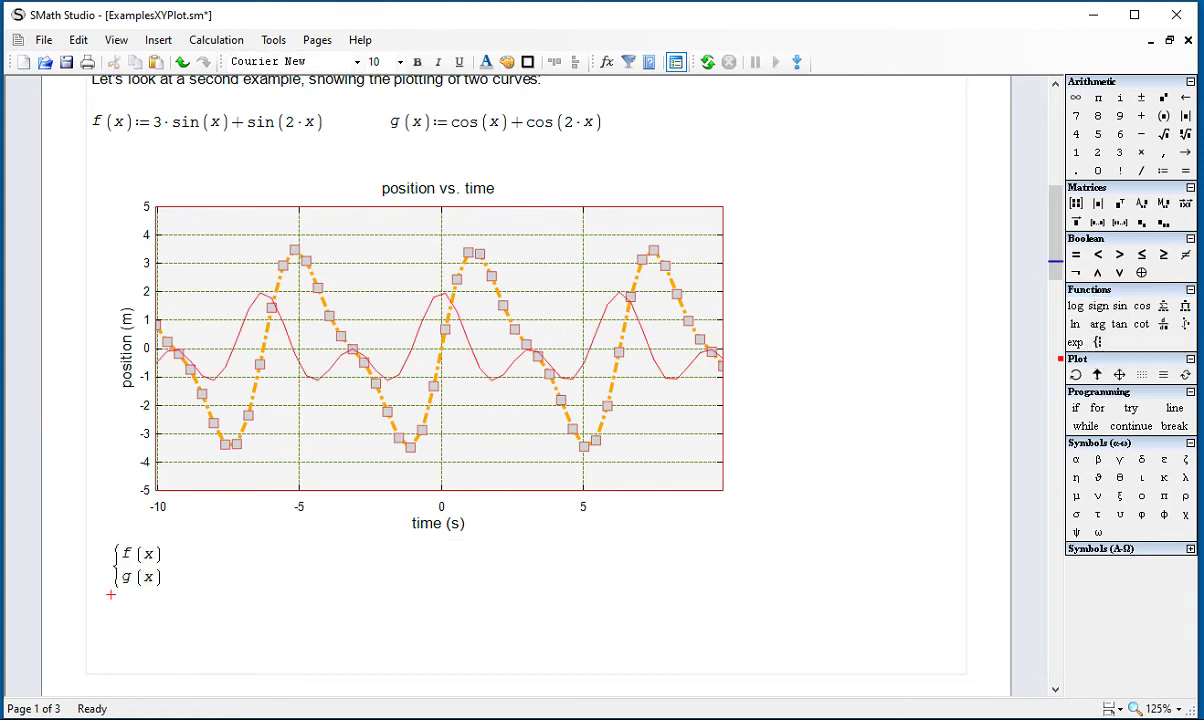
Set the second plot's X-Axis tick spacing to 2
{"action": "double_click", "coordinate": [366, 261]}
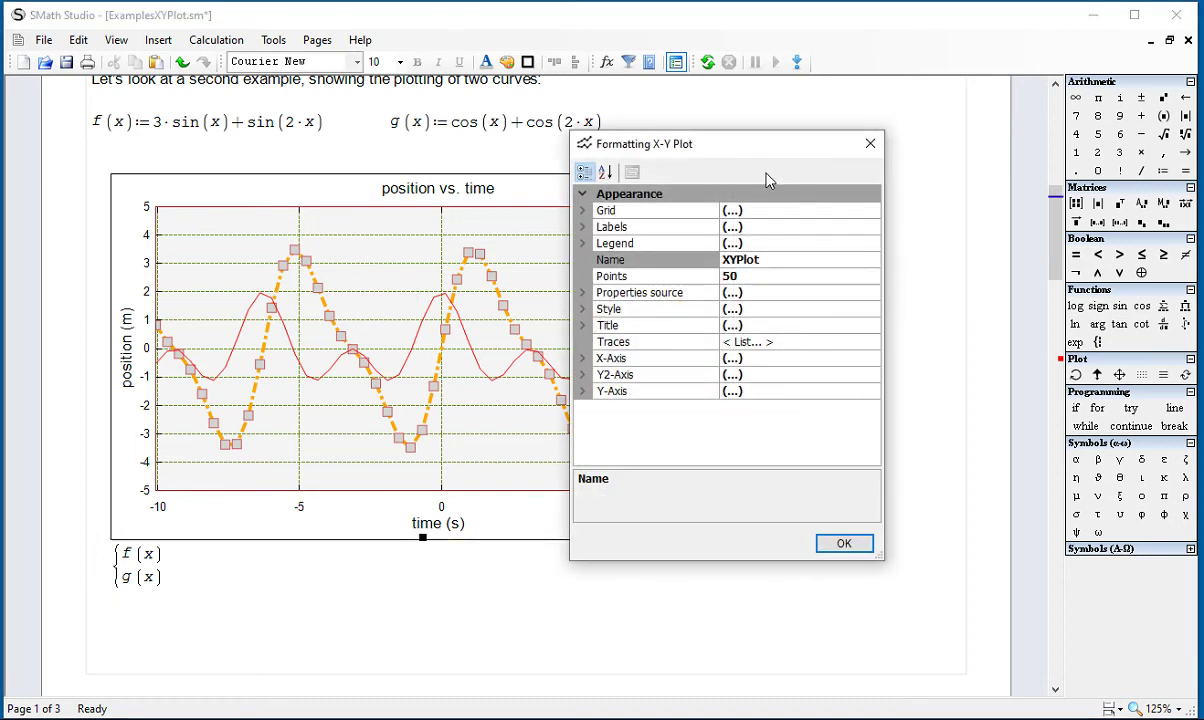
{"action": "left_click_drag", "start_coordinate": [768, 150], "coordinate": [981, 148]}
{"action": "left_click", "coordinate": [797, 349]}
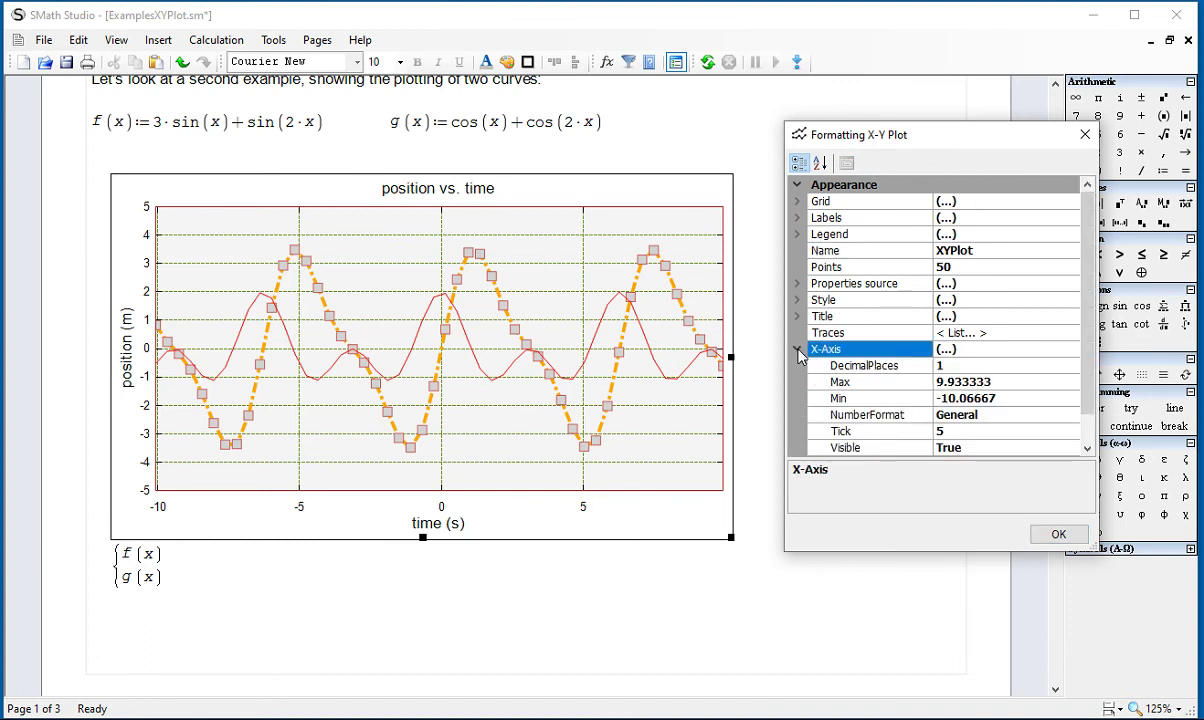
{"action": "scroll", "coordinate": [925, 407], "scroll_direction": "down", "scroll_amount": 1}
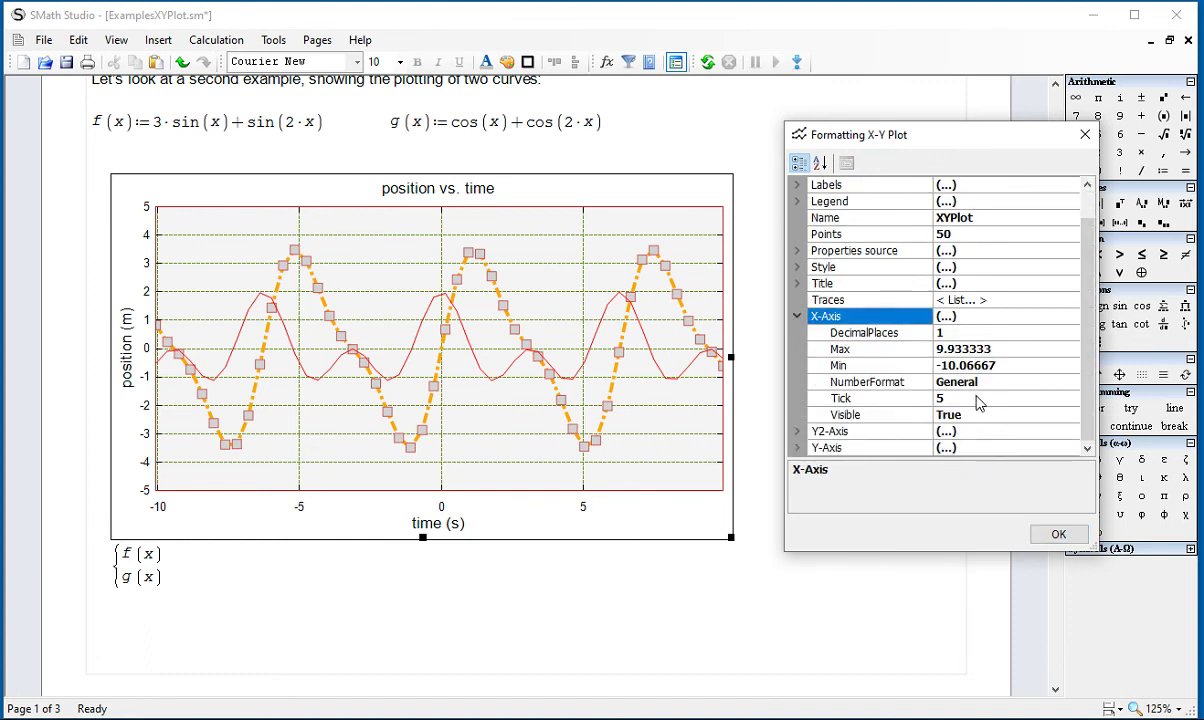
{"action": "left_click", "coordinate": [942, 402]}
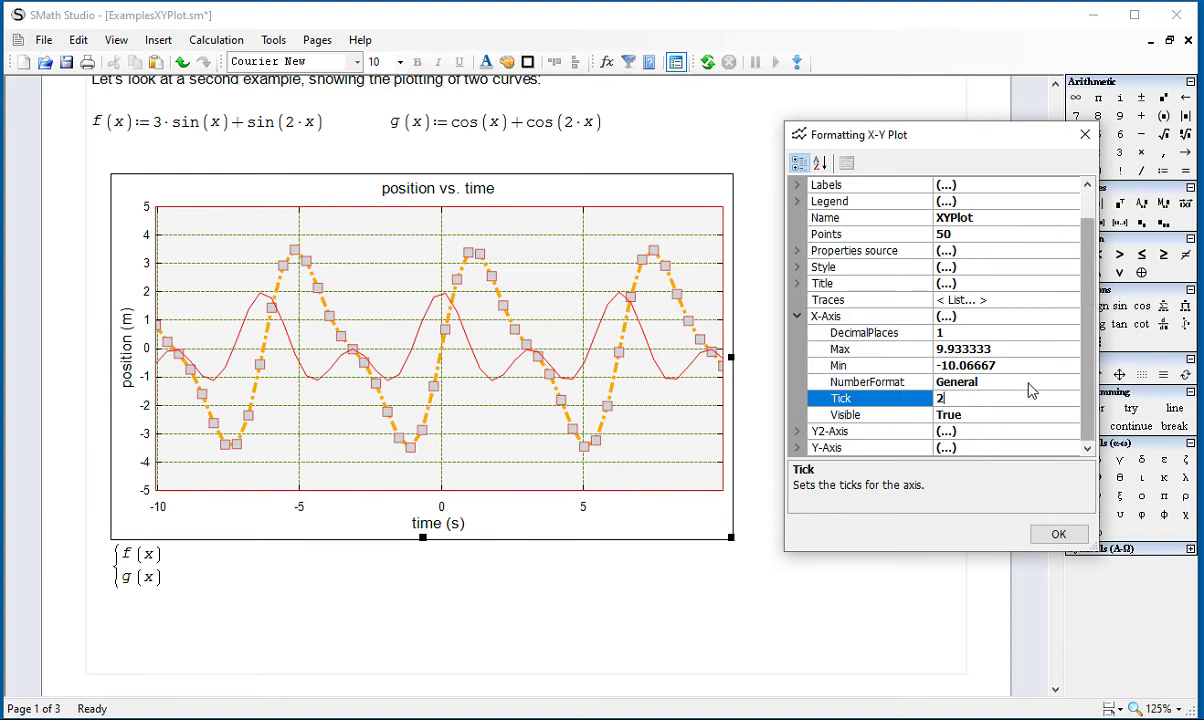
{"action": "left_click", "coordinate": [950, 431]}
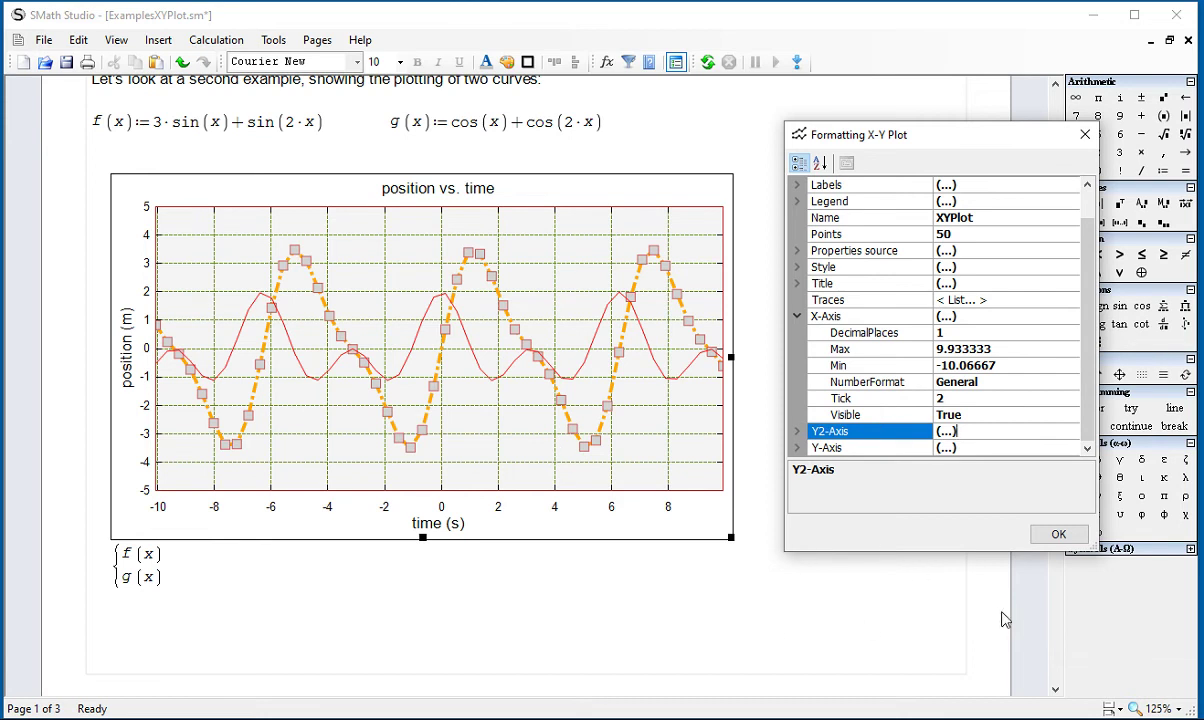
{"action": "left_click", "coordinate": [797, 316]}
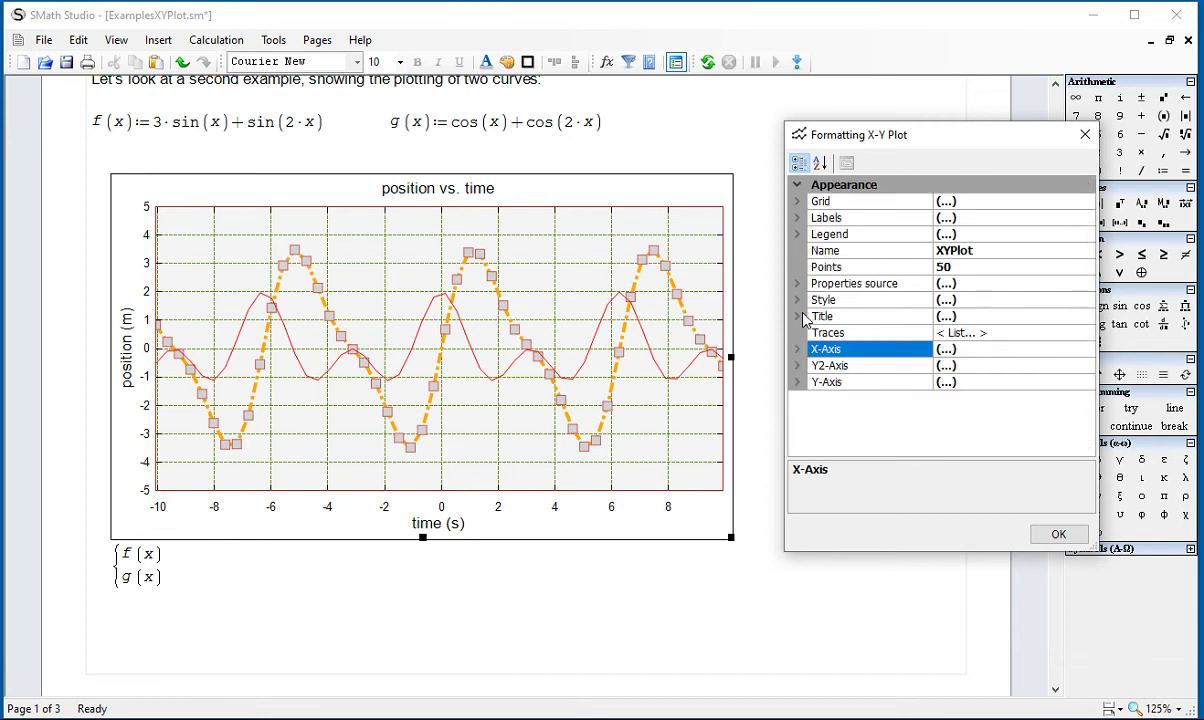
{"action": "left_click", "coordinate": [833, 338]}
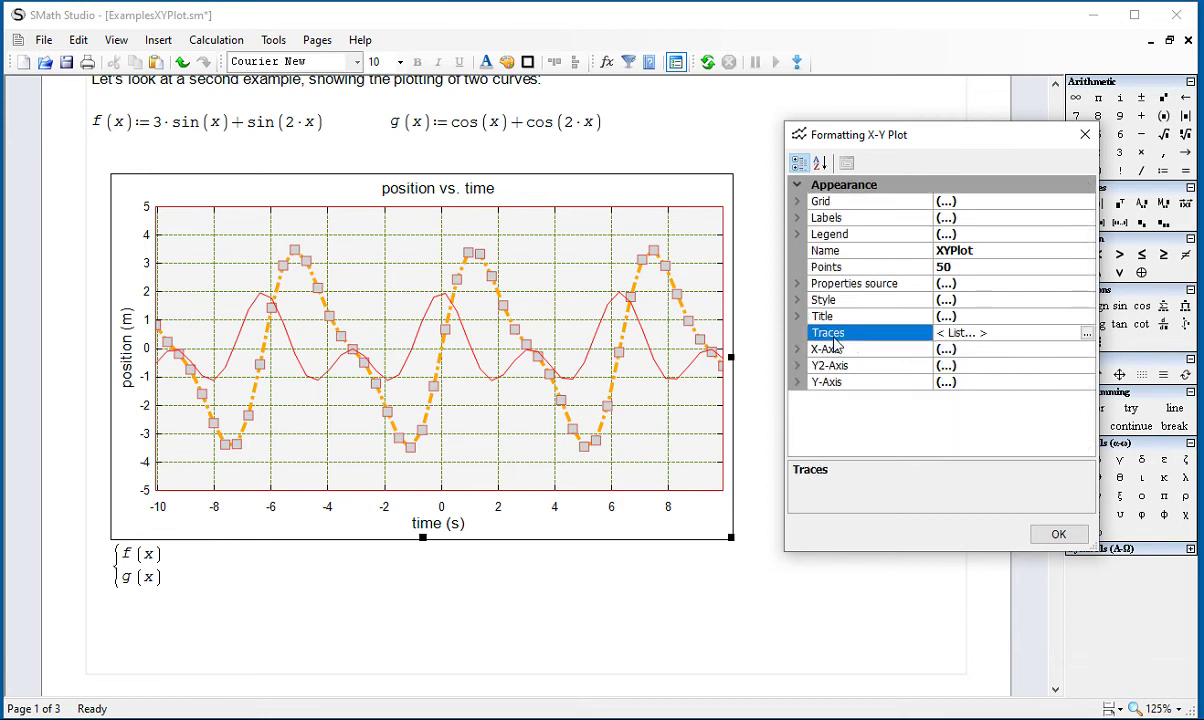
Open the Series Collection Editor and select trace 1, the g(x) curve
{"action": "left_click", "coordinate": [1086, 333]}
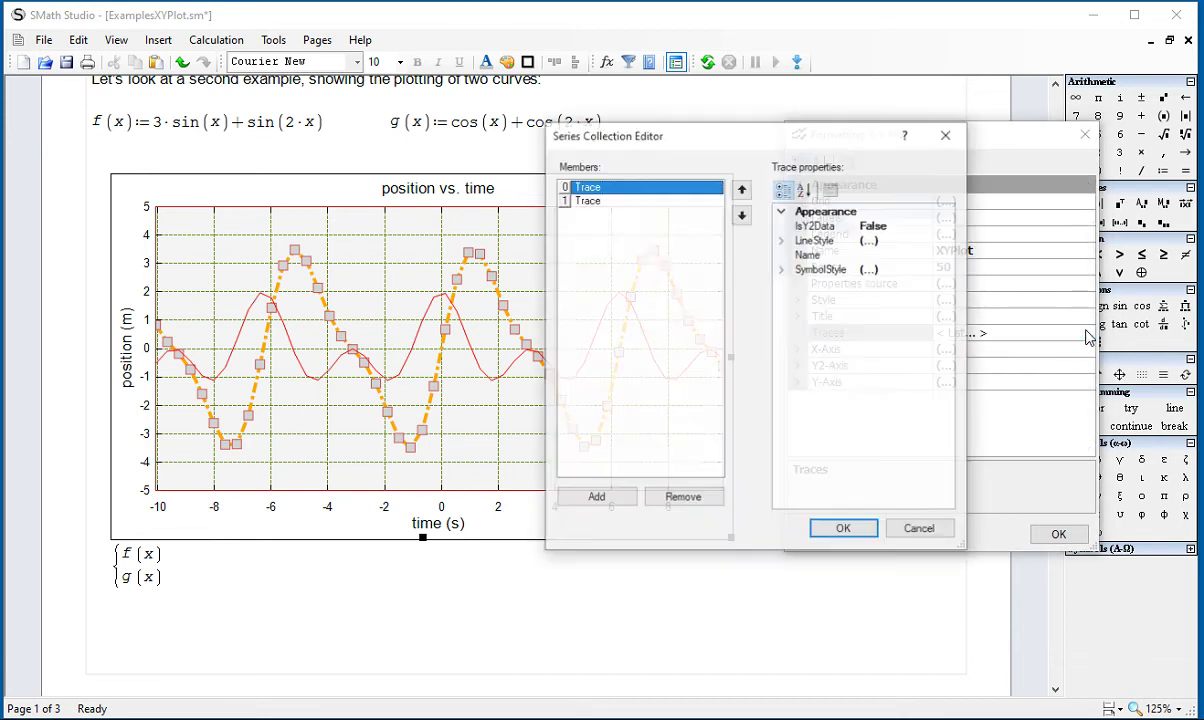
{"action": "left_click", "coordinate": [782, 241]}
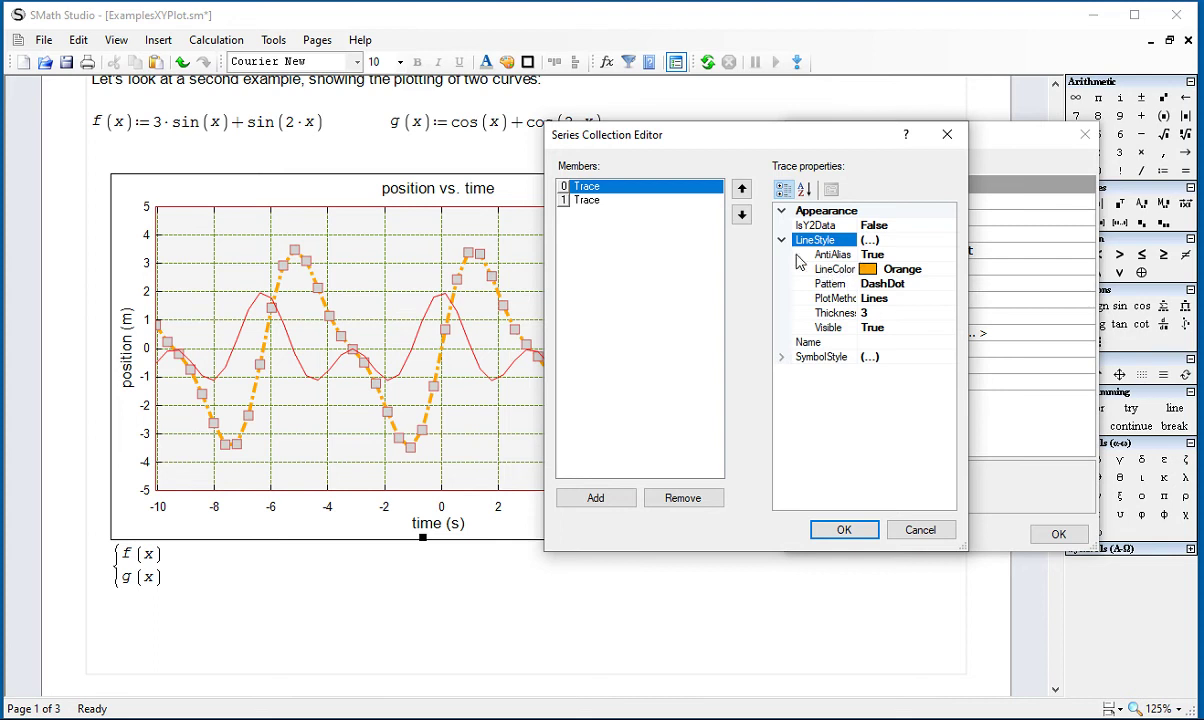
{"action": "left_click", "coordinate": [782, 242]}
{"action": "left_click", "coordinate": [620, 190]}
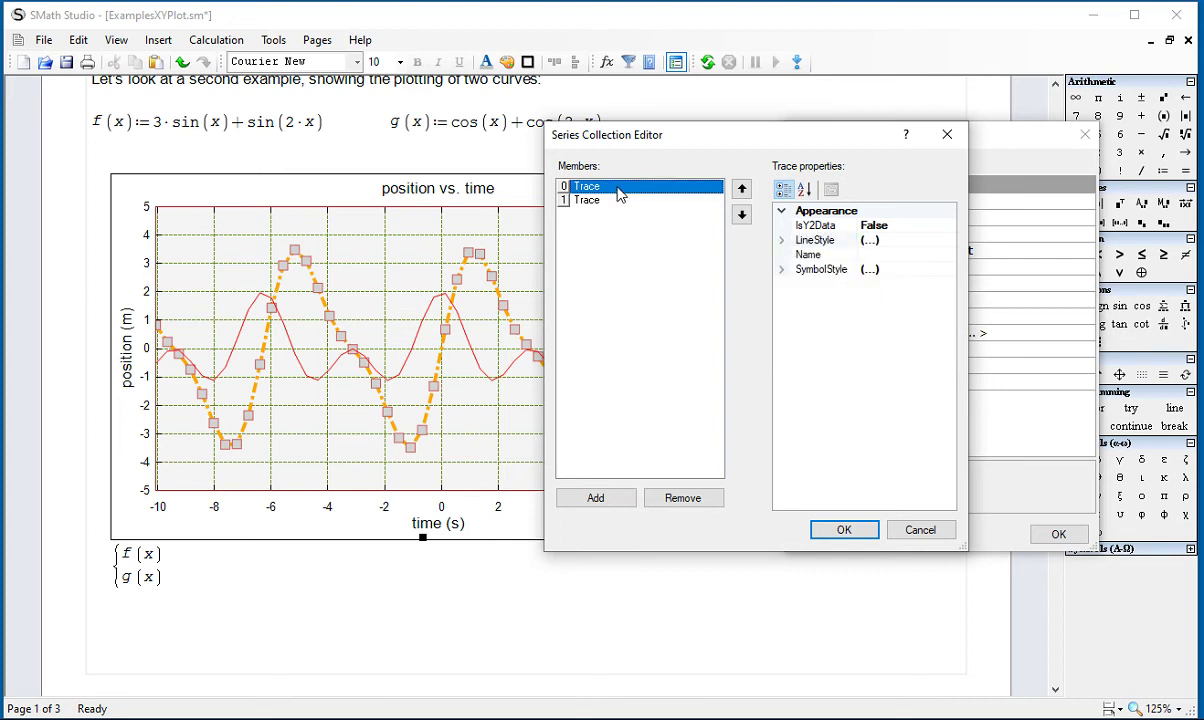
{"action": "left_click", "coordinate": [585, 203]}
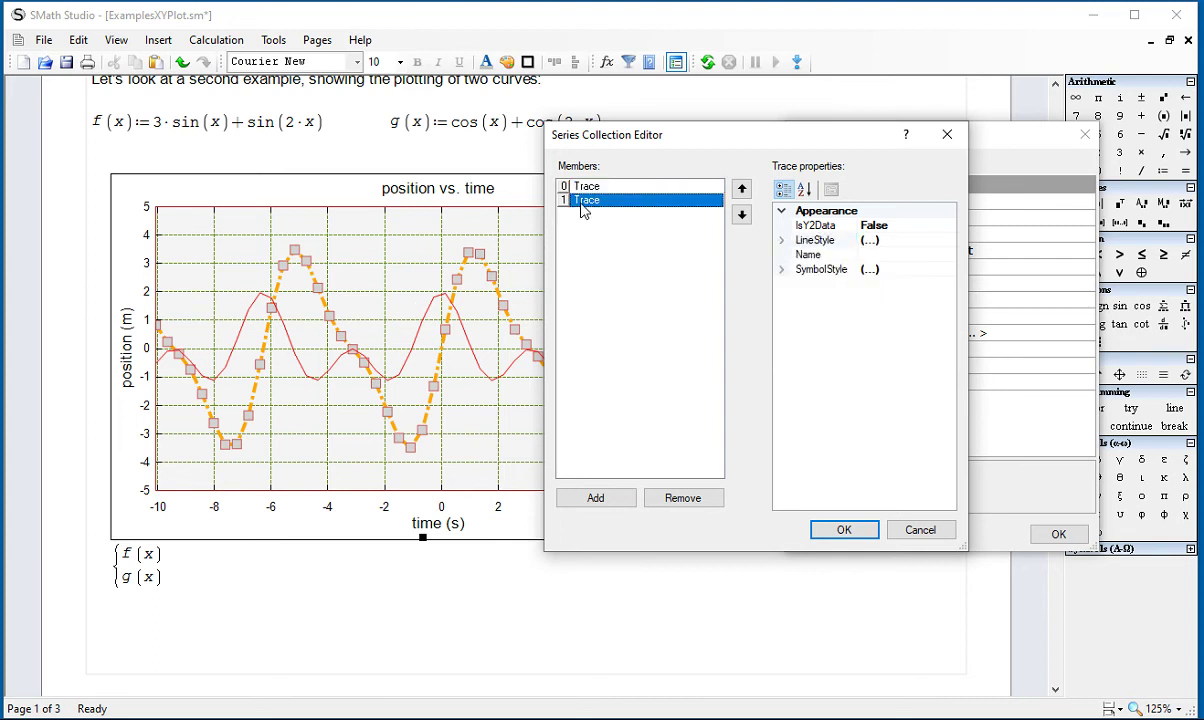
Give the g(x) trace an OrangeRed DashDotDot line of thickness 2
{"action": "left_click", "coordinate": [784, 243]}
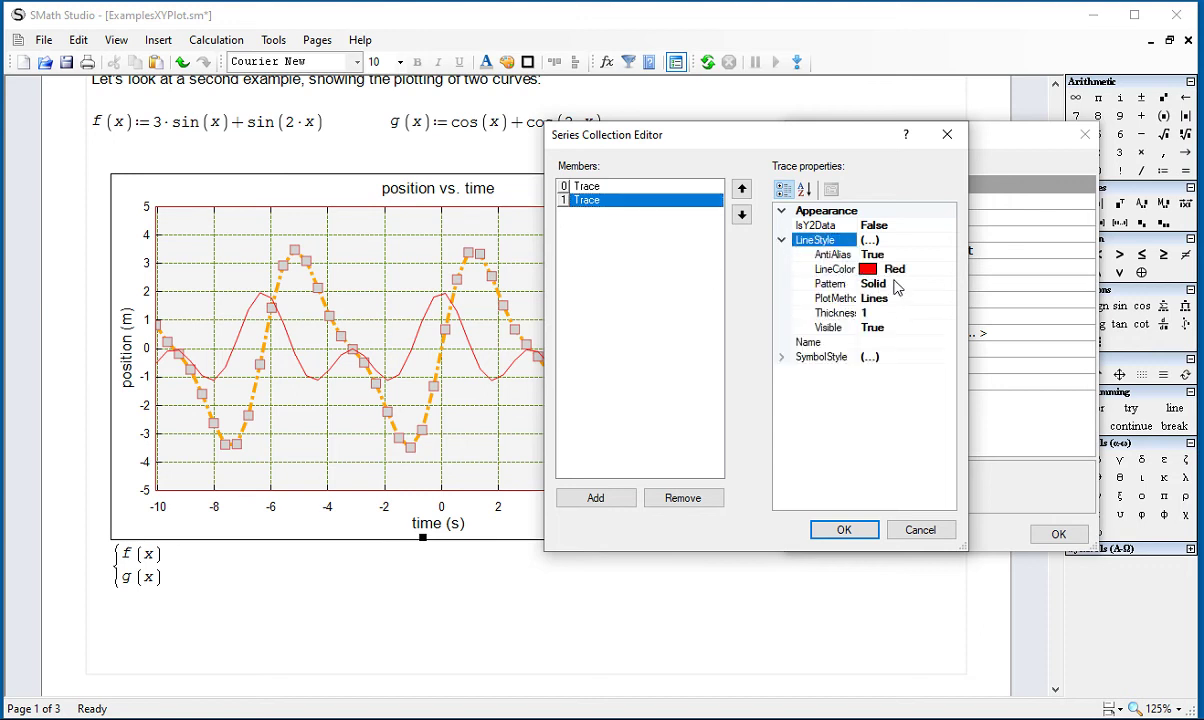
{"action": "left_click", "coordinate": [848, 268]}
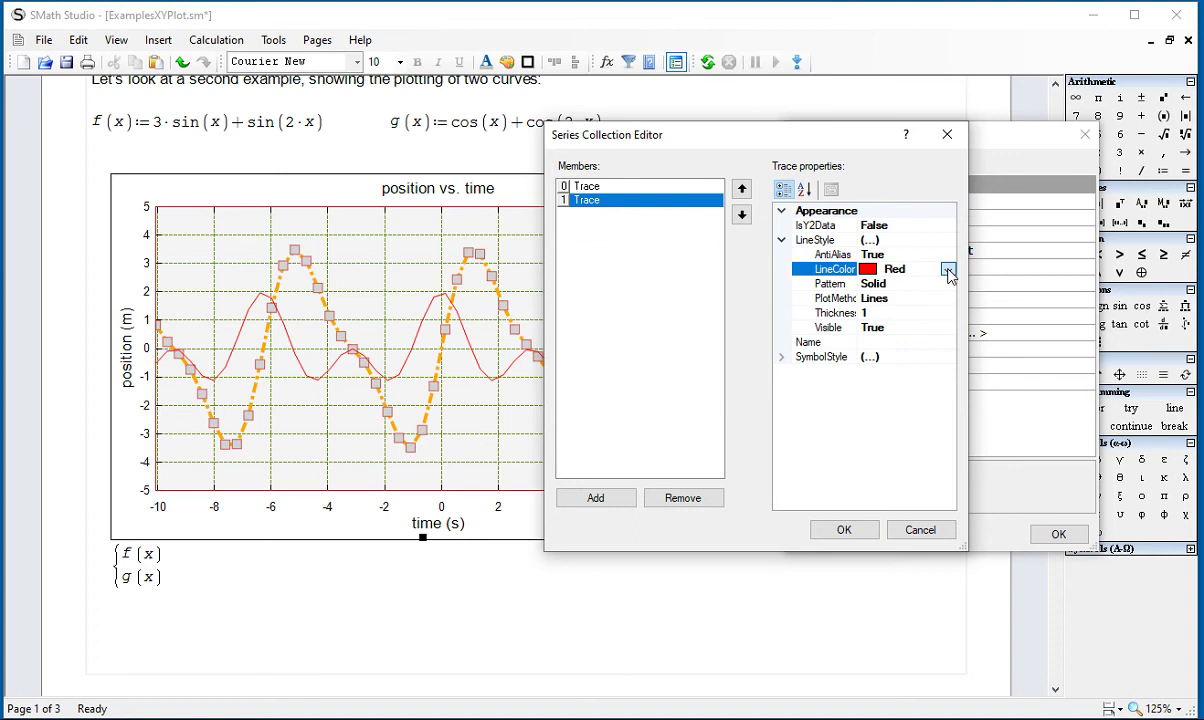
{"action": "left_click", "coordinate": [948, 270]}
{"action": "left_click", "coordinate": [800, 370]}
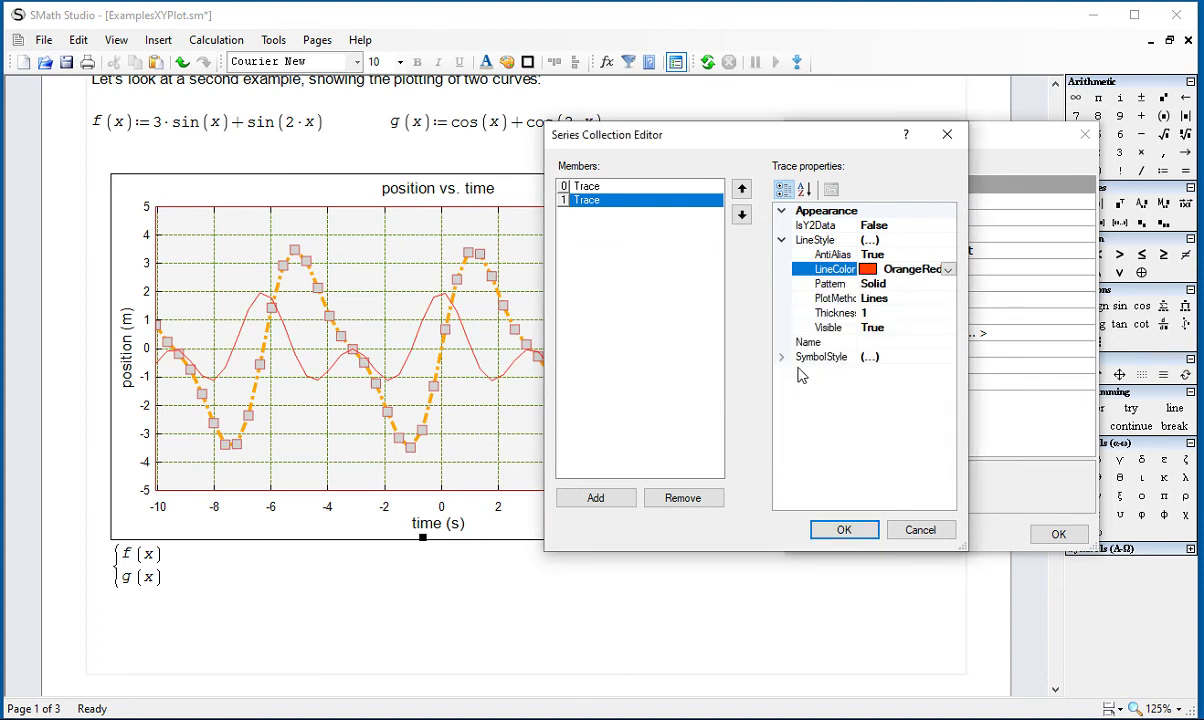
{"action": "left_click", "coordinate": [842, 287]}
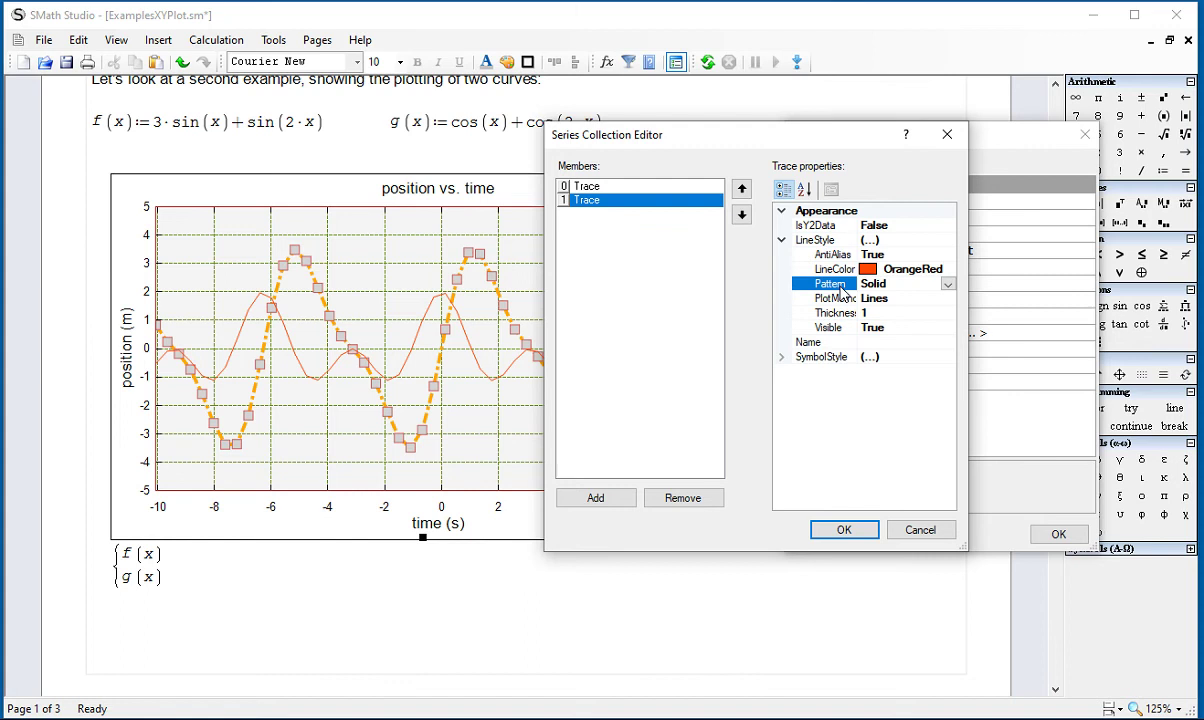
{"action": "left_click", "coordinate": [948, 285]}
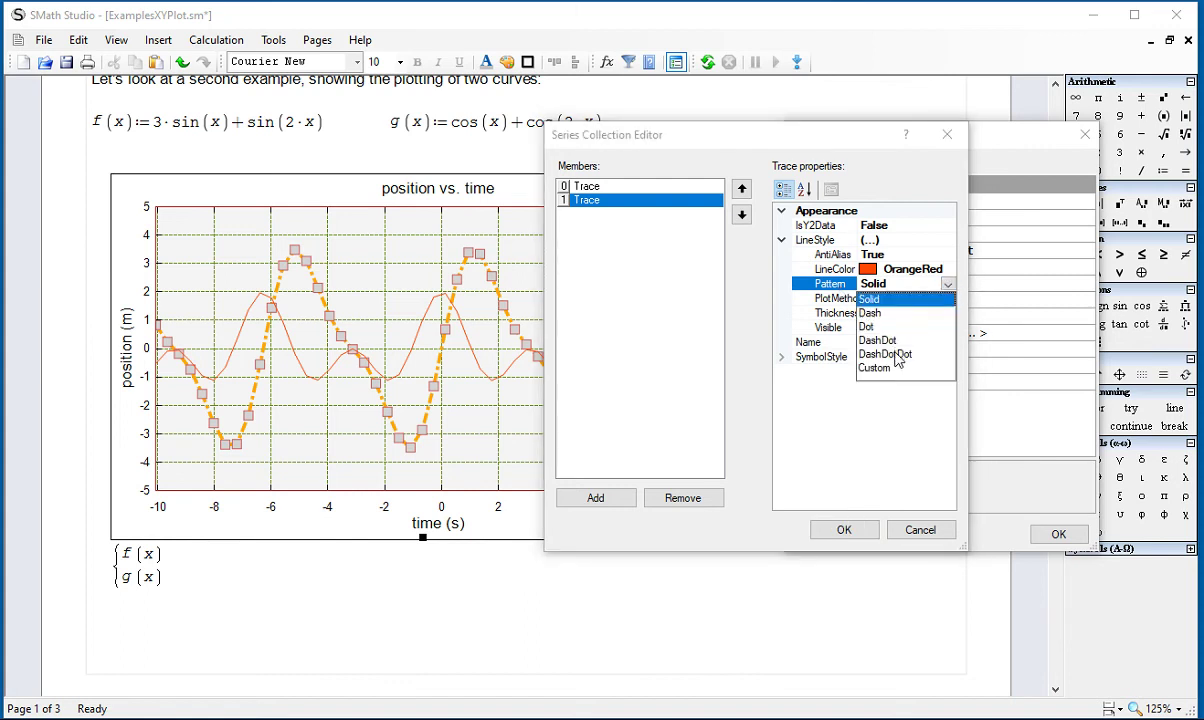
{"action": "left_click", "coordinate": [885, 354]}
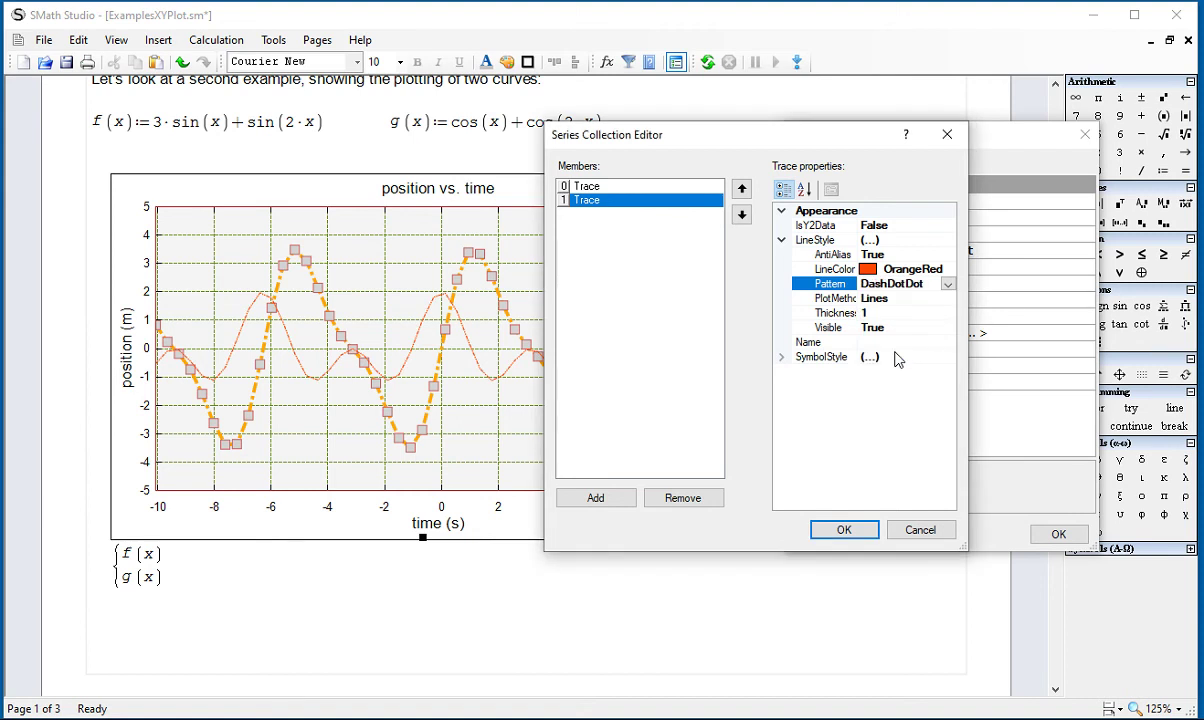
{"action": "left_click", "coordinate": [877, 314]}
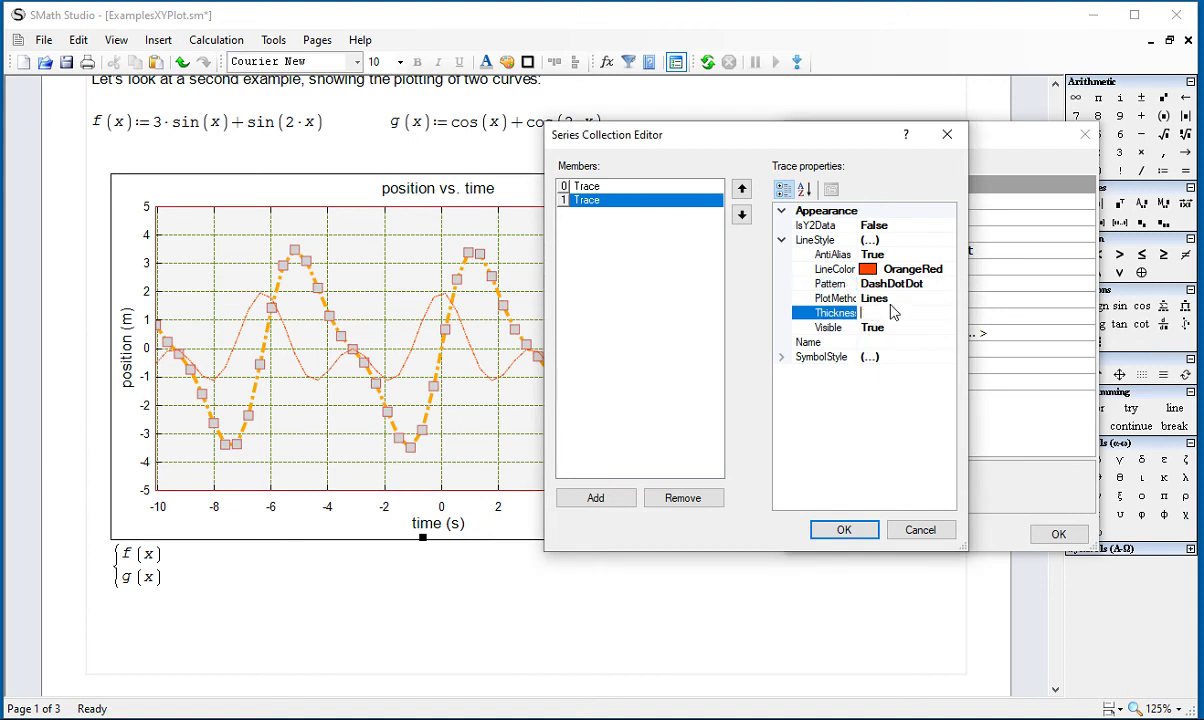
{"action": "type", "text": "2"}
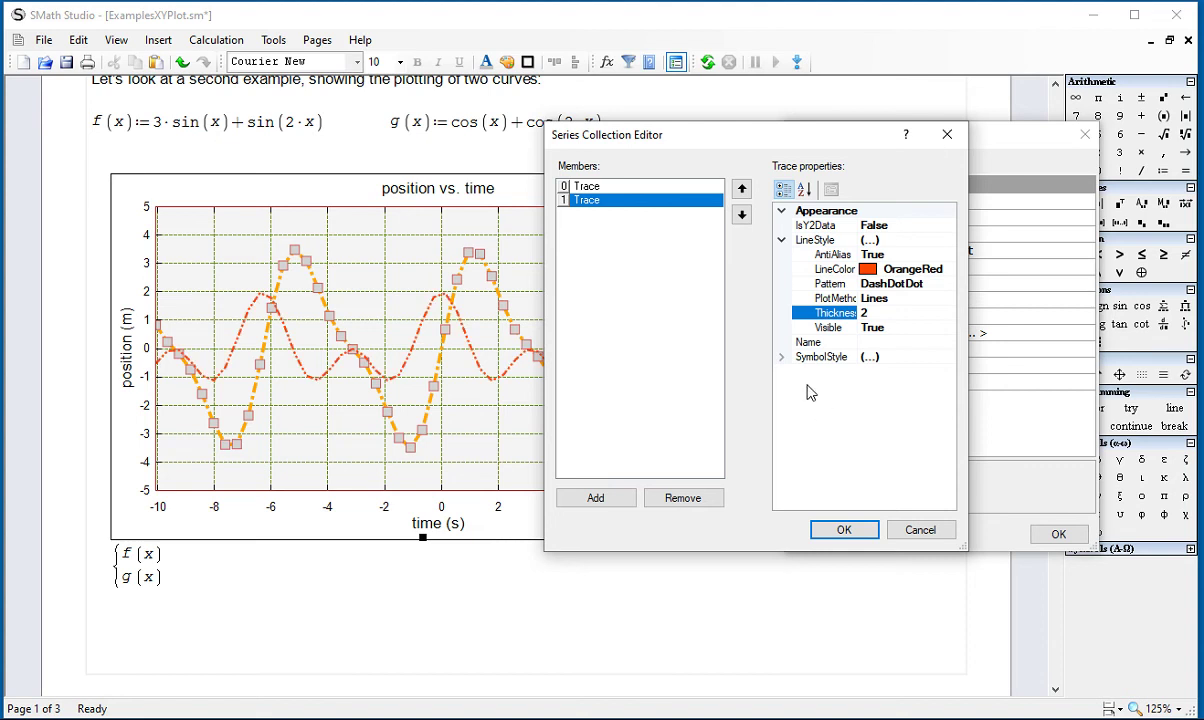
{"action": "left_click", "coordinate": [784, 359]}
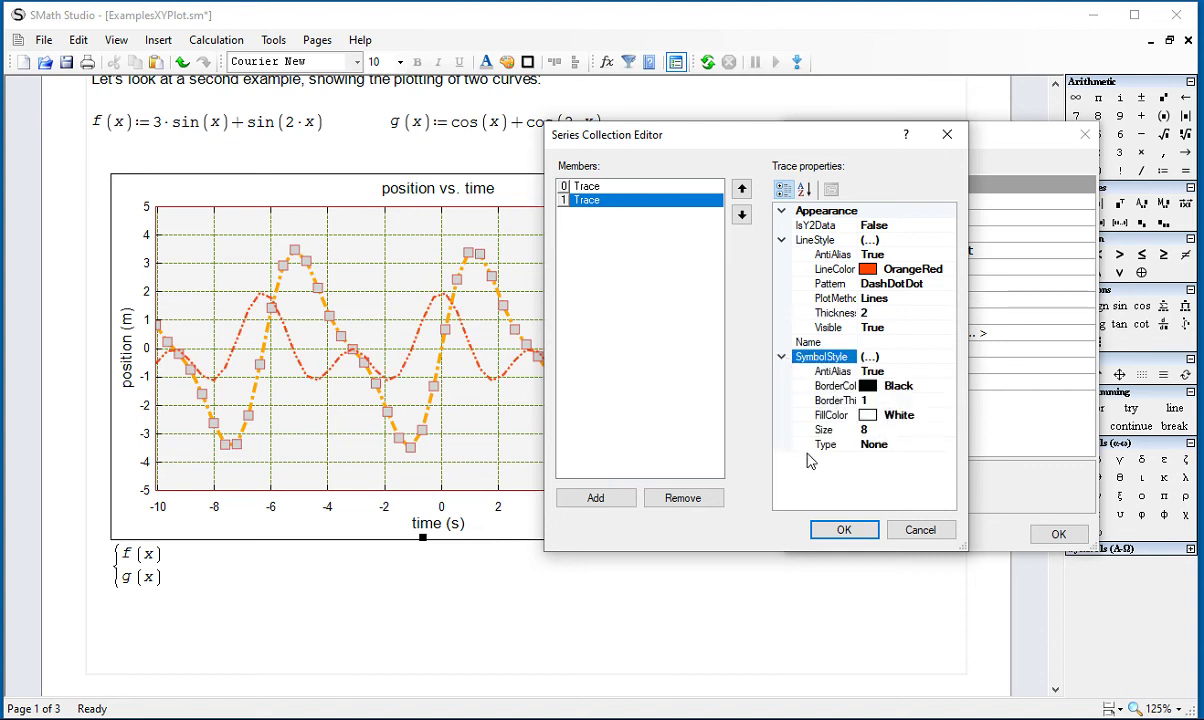
Style the g(x) markers as Circles with a Tan border and Red fill
{"action": "left_click", "coordinate": [895, 444]}
{"action": "left_click", "coordinate": [947, 446]}
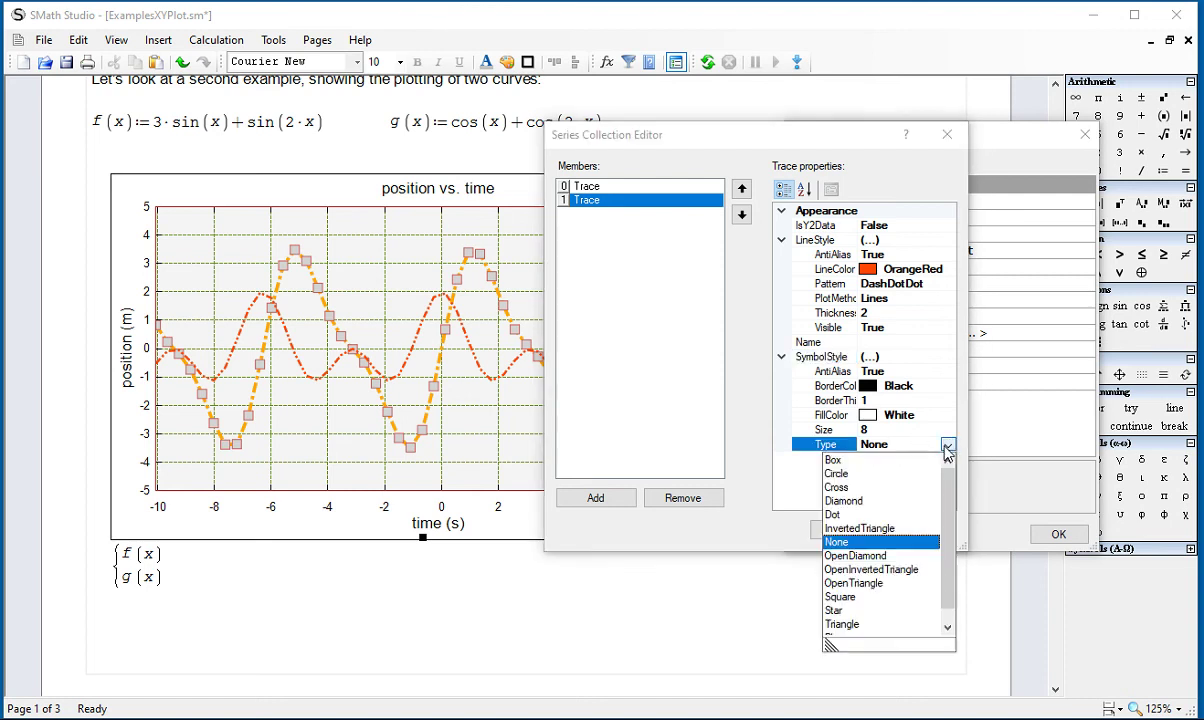
{"action": "left_click", "coordinate": [869, 473]}
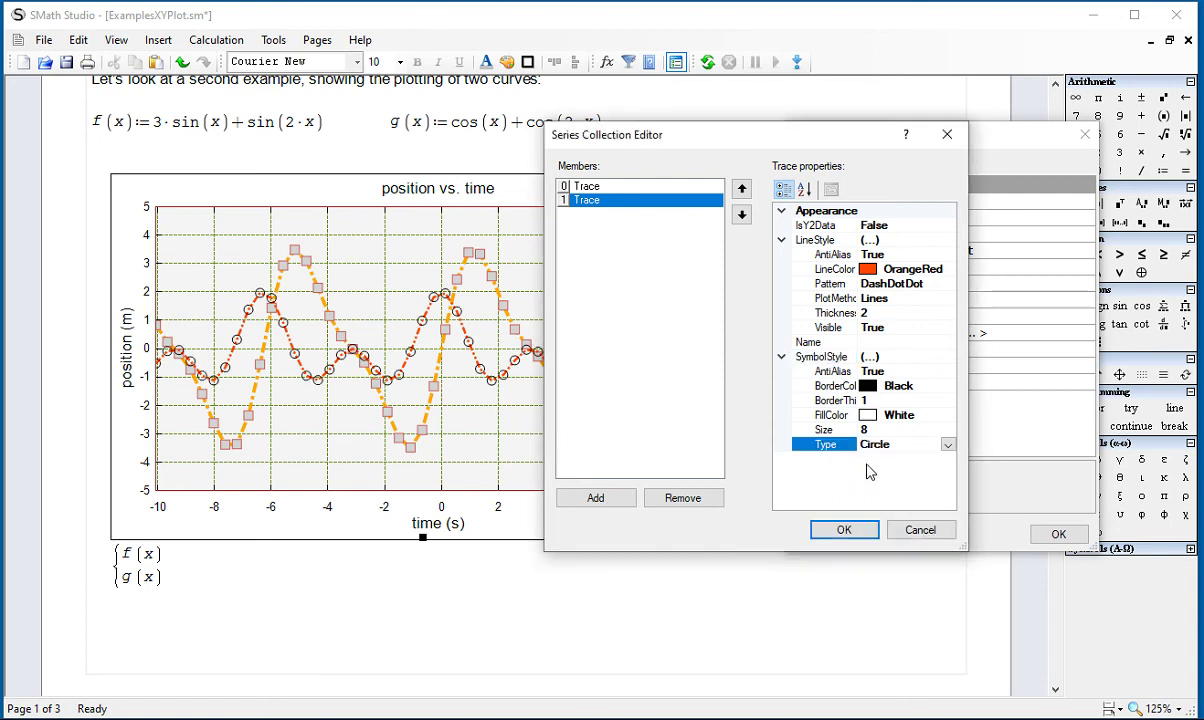
{"action": "left_click", "coordinate": [900, 387]}
{"action": "left_click", "coordinate": [947, 386]}
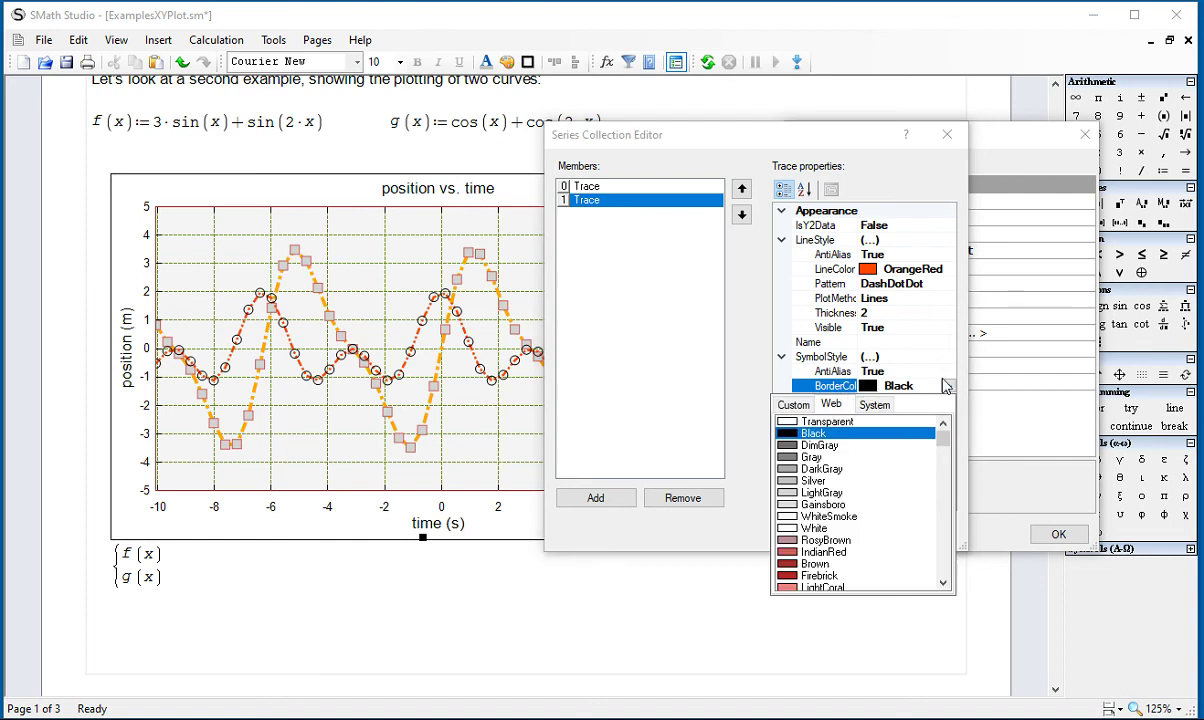
{"action": "scroll", "coordinate": [815, 524], "scroll_direction": "down", "scroll_amount": 10}
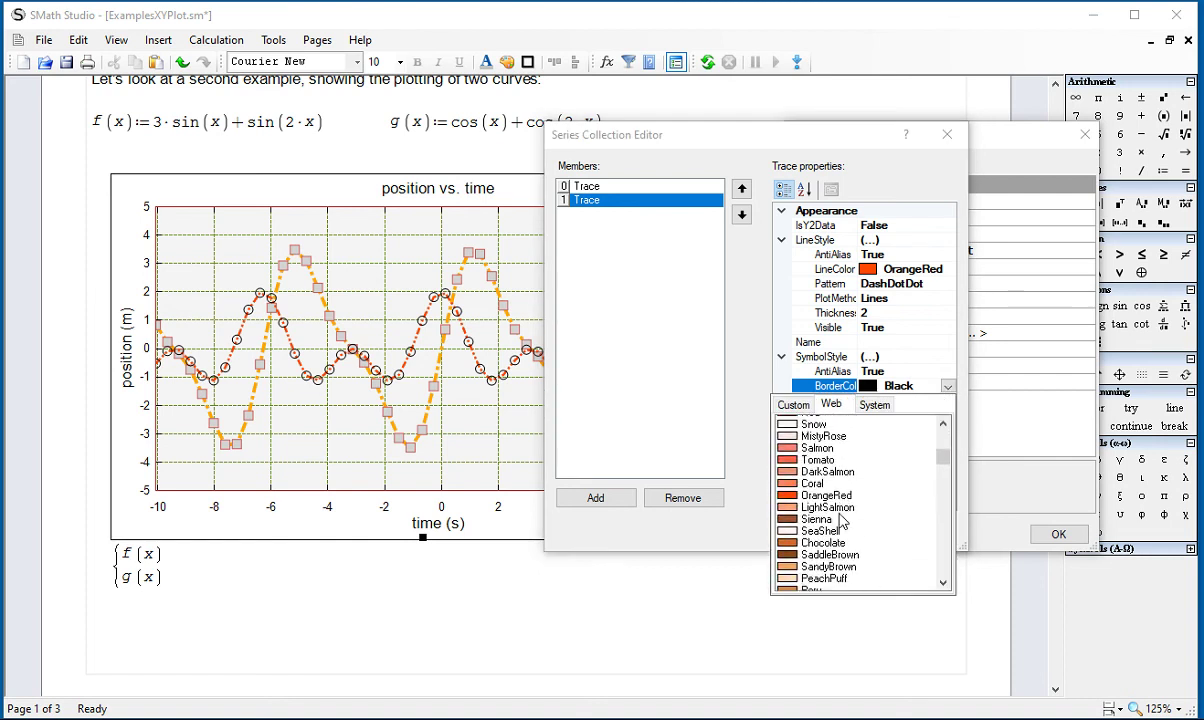
{"action": "left_click", "coordinate": [809, 504]}
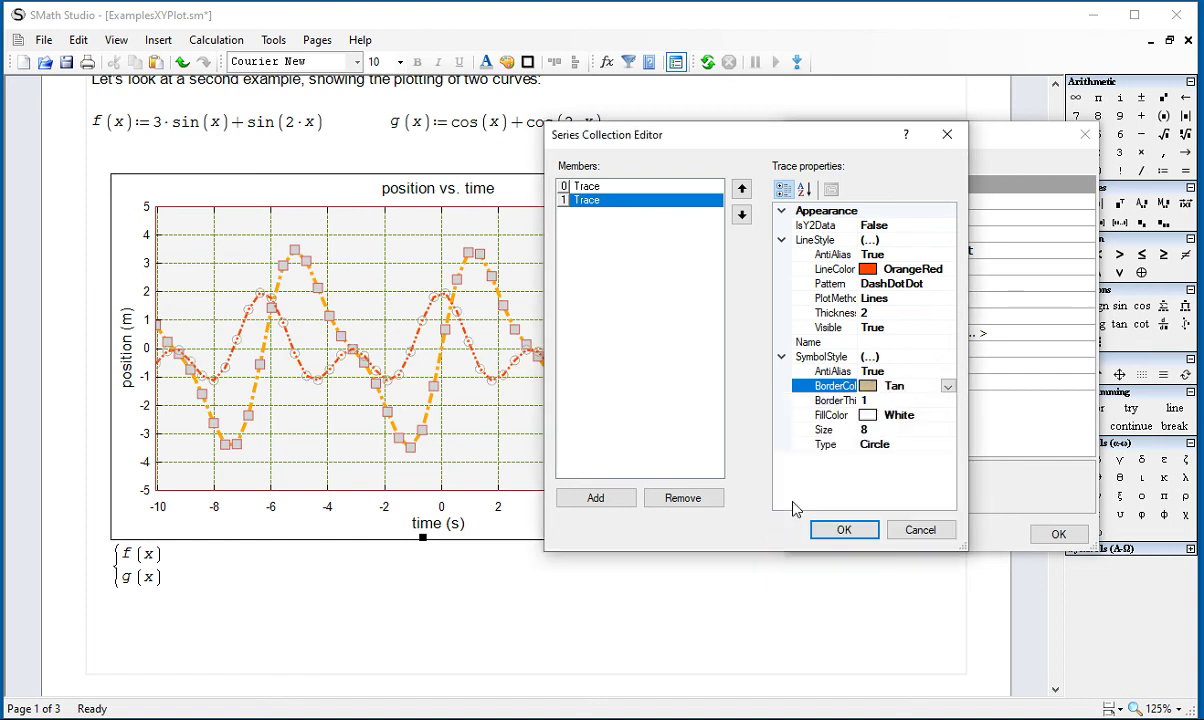
{"action": "left_click", "coordinate": [882, 420]}
{"action": "left_click", "coordinate": [947, 415]}
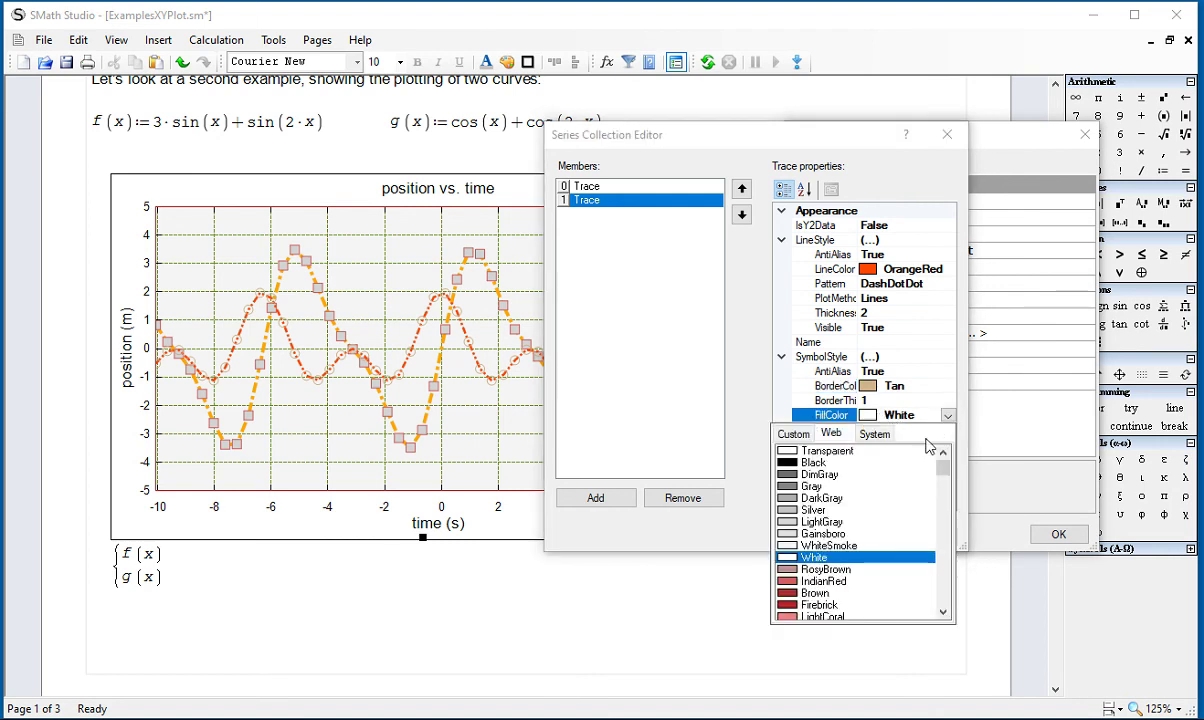
{"action": "scroll", "coordinate": [887, 484], "scroll_direction": "down", "scroll_amount": 3}
{"action": "left_click", "coordinate": [808, 546]}
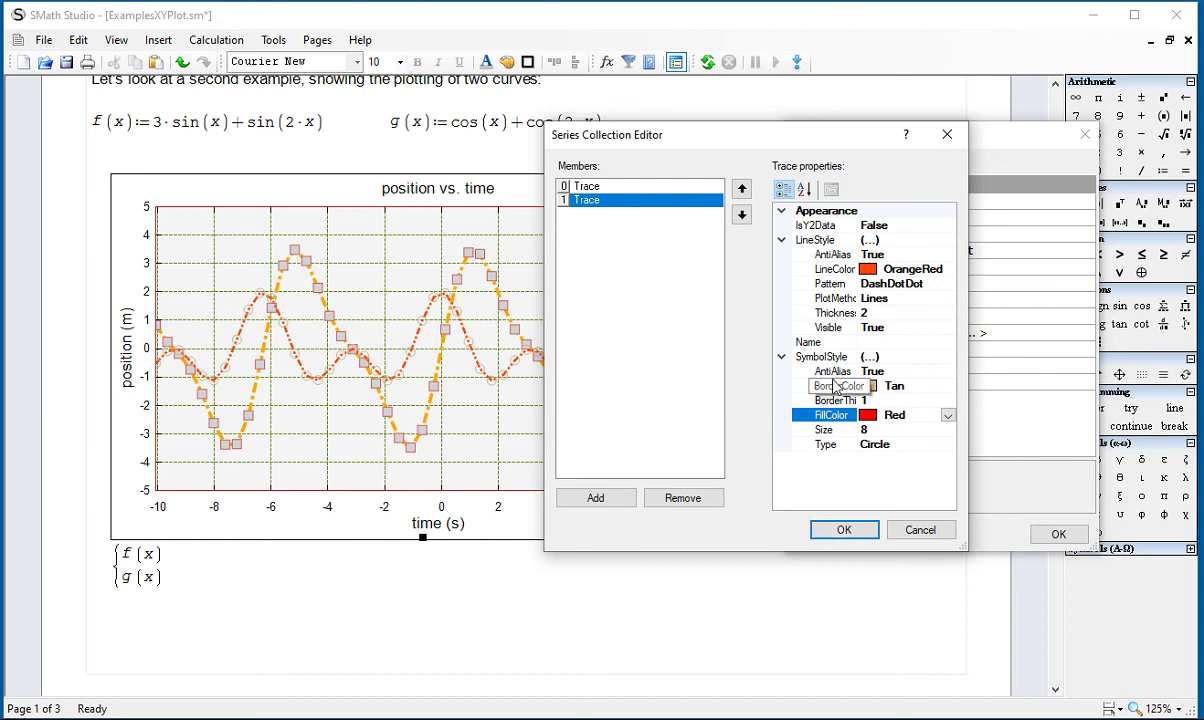
Rename Trace 0 to 'sin sum' and Trace 1 to 'cos sum', then confirm the series editor
{"action": "left_click", "coordinate": [634, 187]}
{"action": "left_click", "coordinate": [834, 256]}
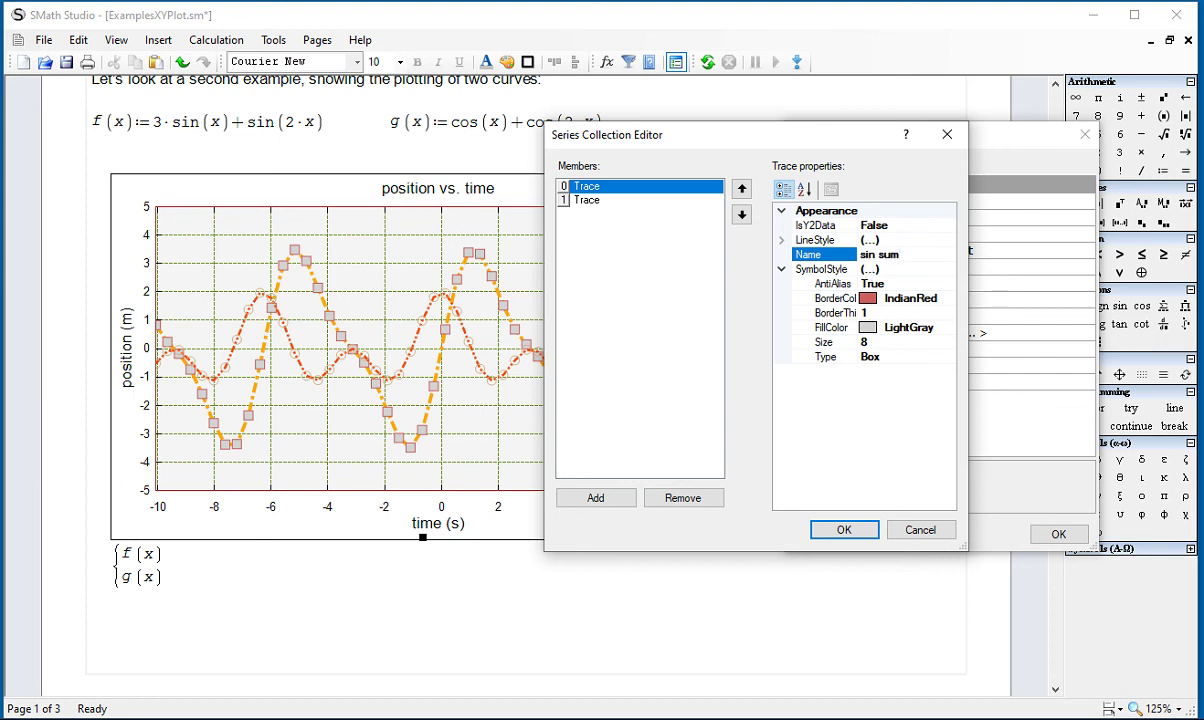
{"action": "left_click", "coordinate": [604, 201]}
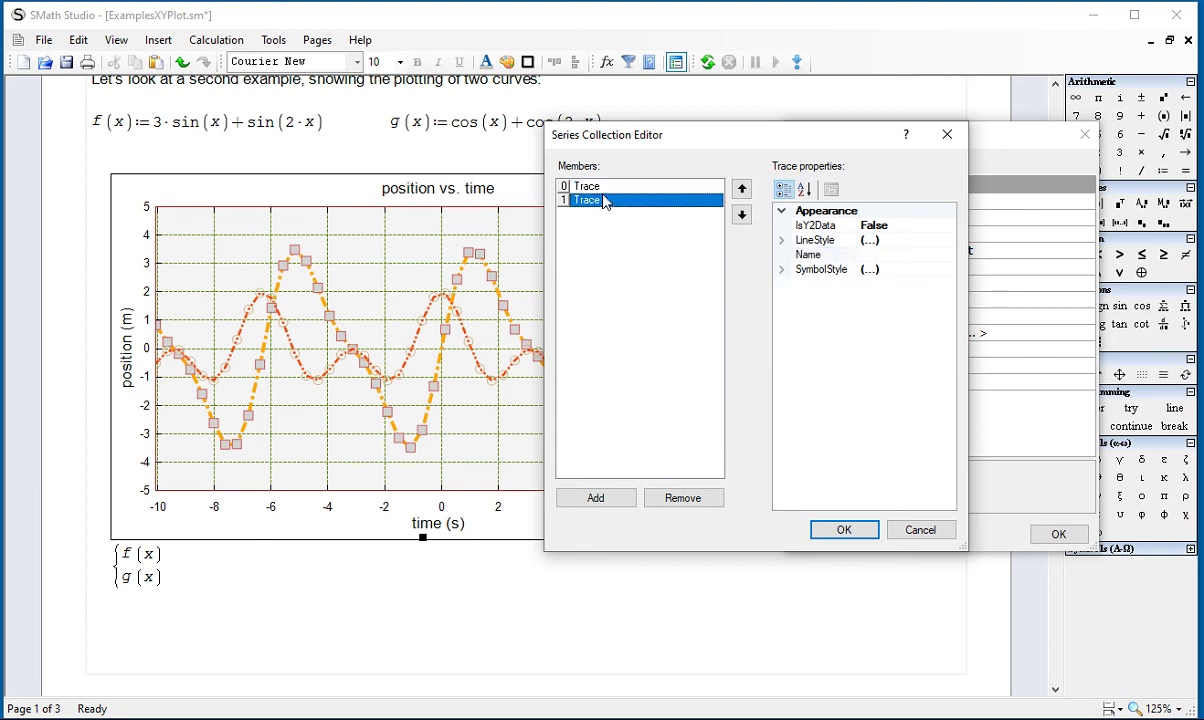
{"action": "left_click", "coordinate": [830, 255]}
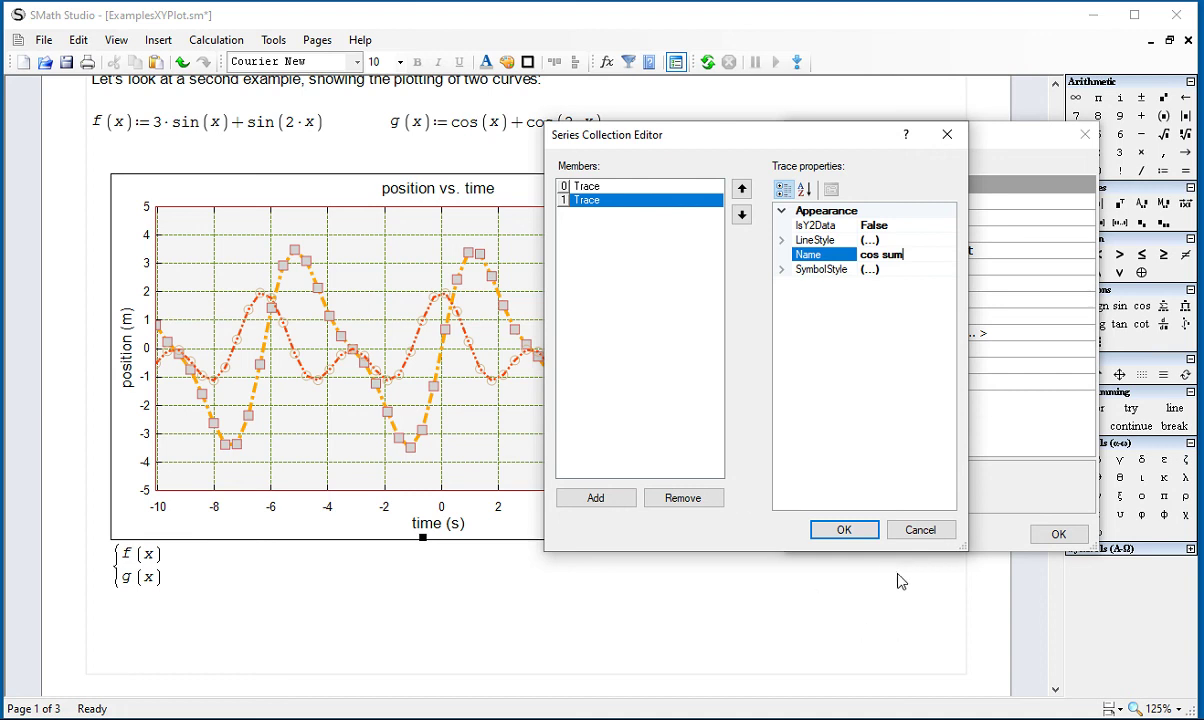
{"action": "left_click", "coordinate": [848, 530]}
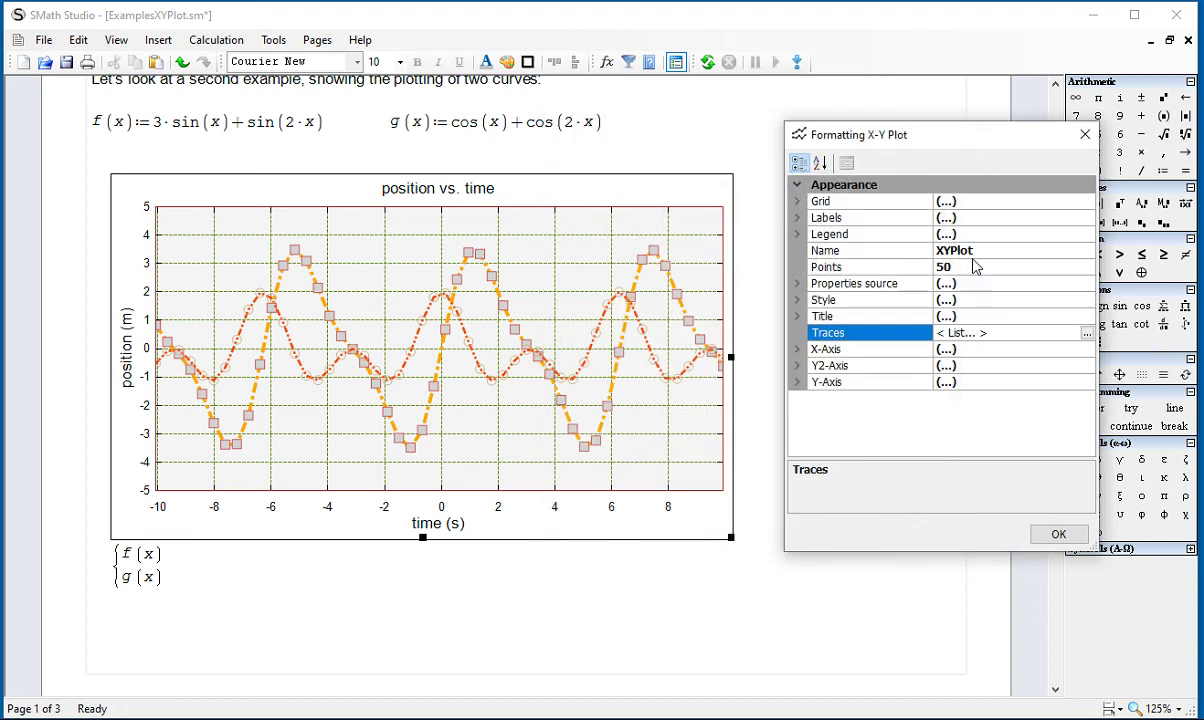
Set IsLegendVisible to True and legend Position to SouthEast, then apply the plot formatting
{"action": "left_click", "coordinate": [798, 236]}
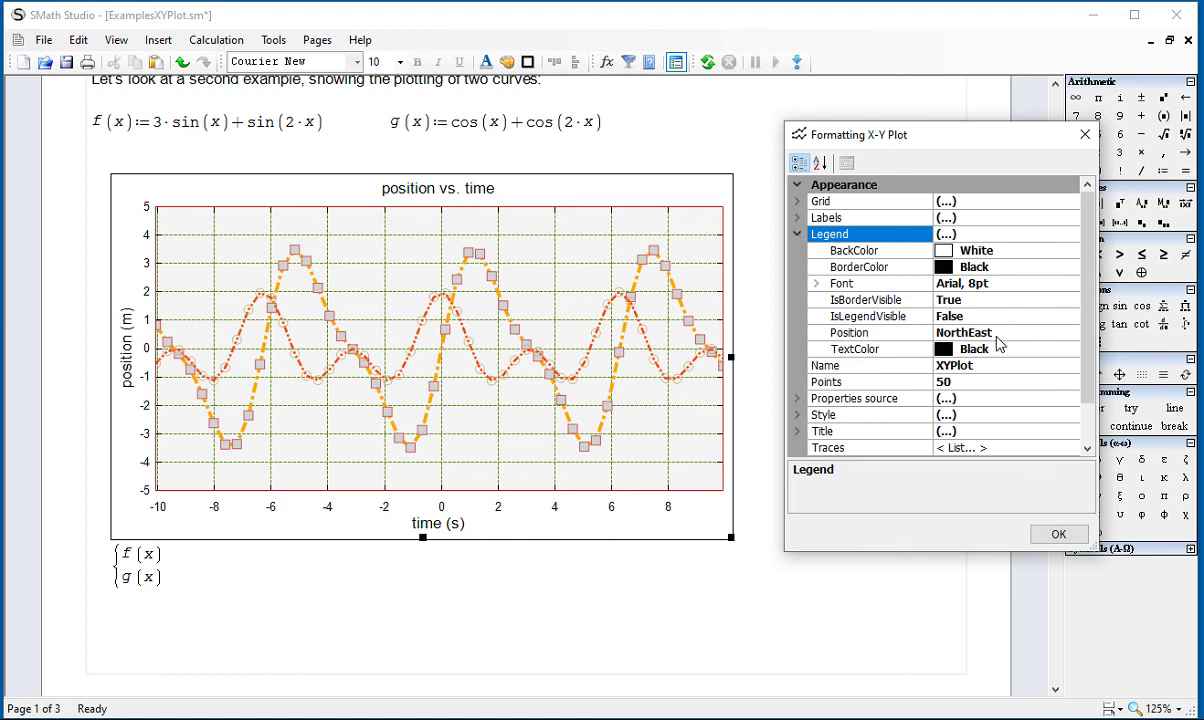
{"action": "left_click", "coordinate": [960, 318]}
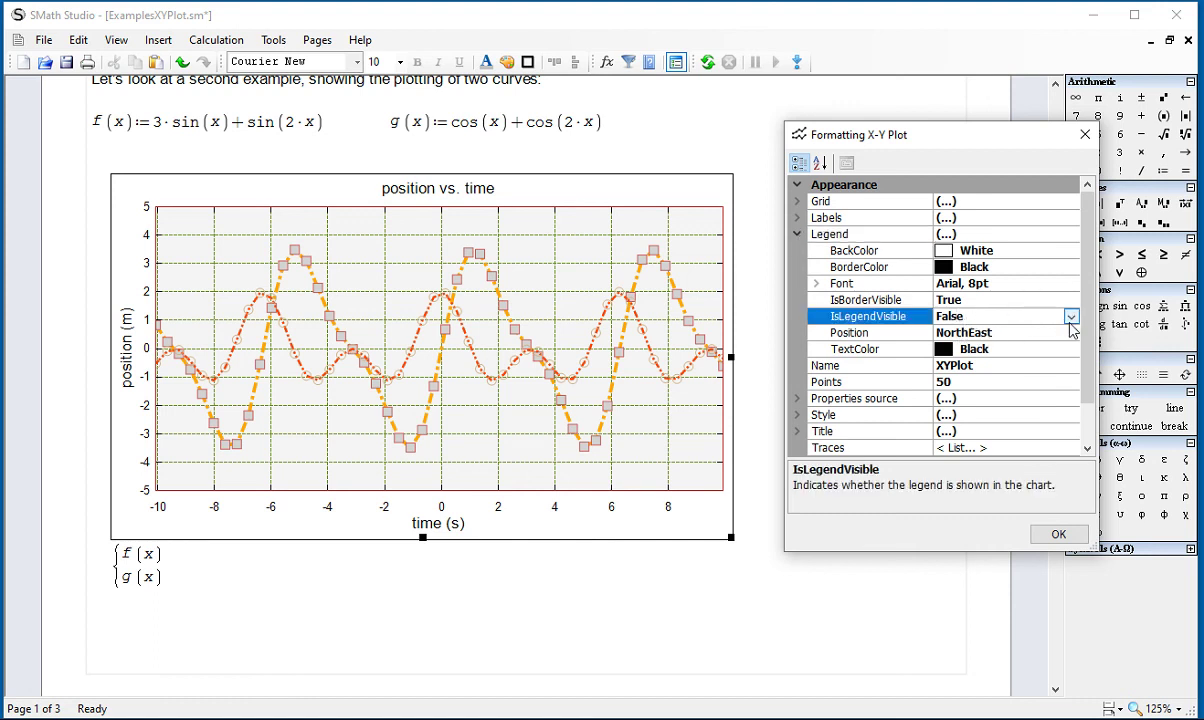
{"action": "left_click", "coordinate": [1009, 316]}
{"action": "left_click", "coordinate": [1023, 338]}
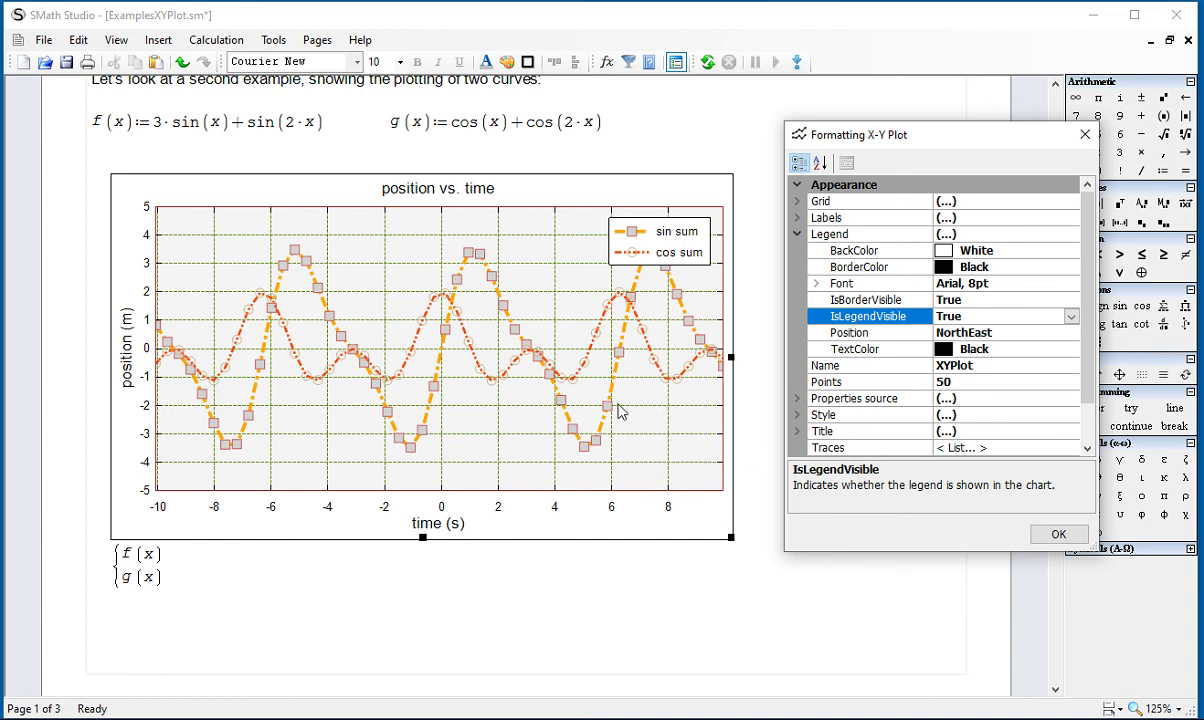
{"action": "left_click", "coordinate": [1066, 334]}
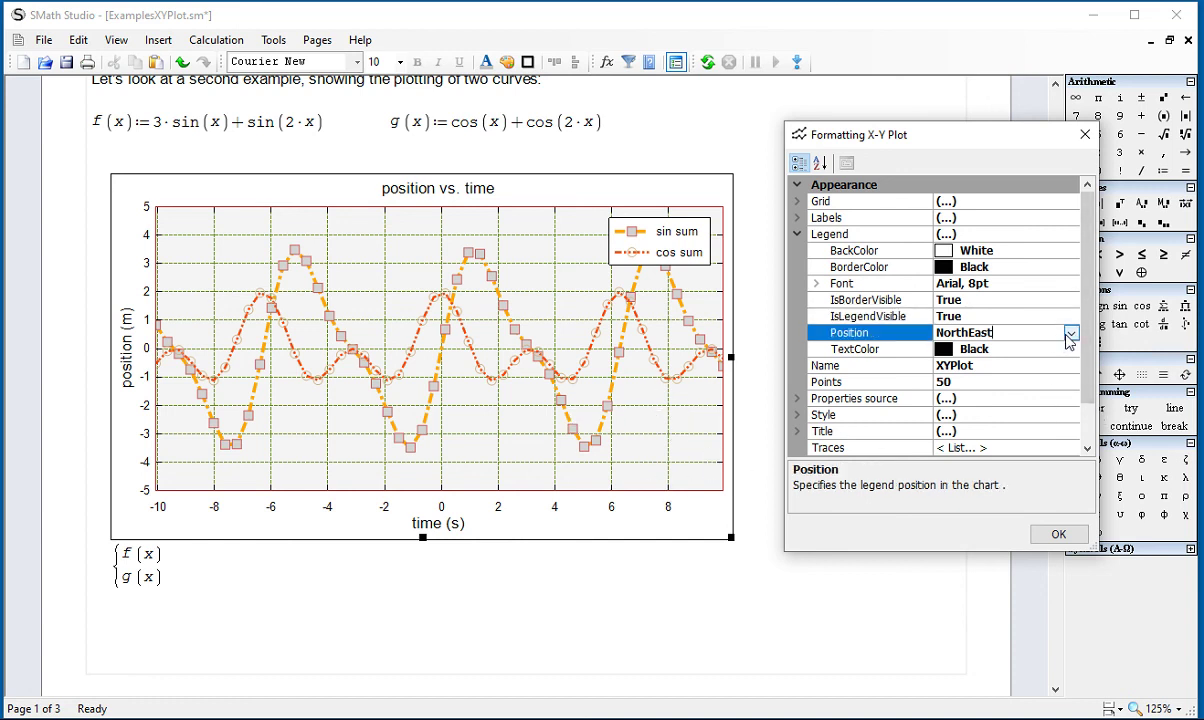
{"action": "left_click", "coordinate": [1070, 337]}
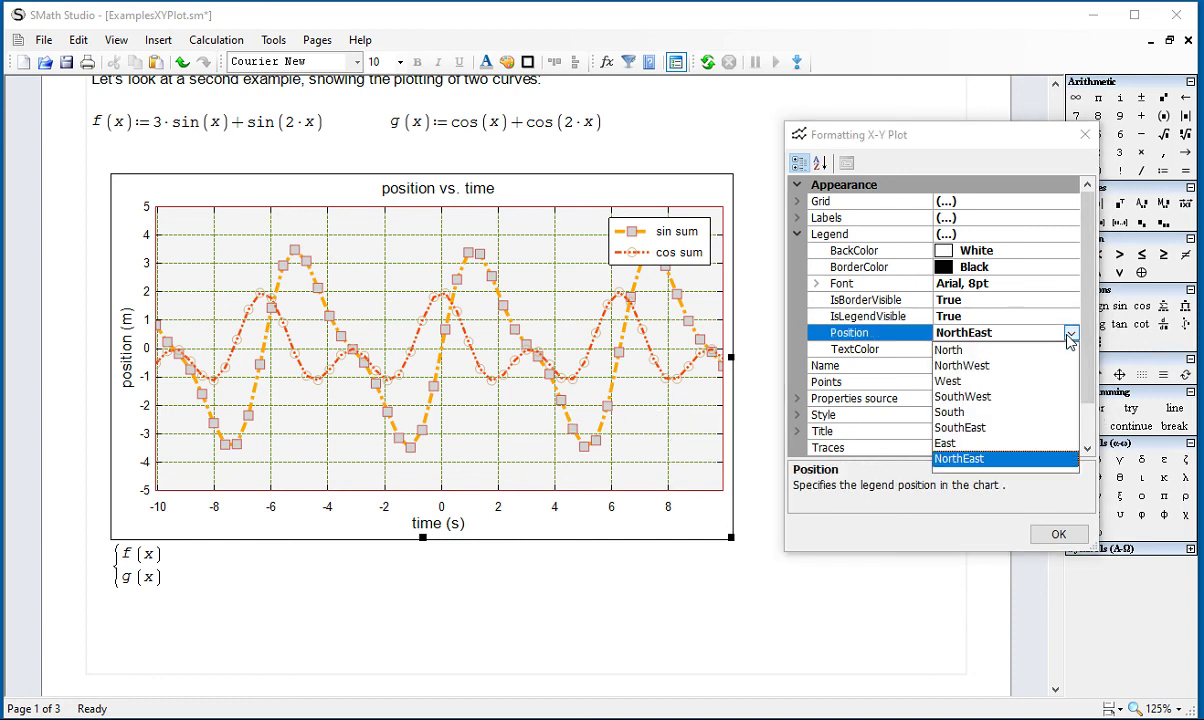
{"action": "left_click", "coordinate": [965, 428]}
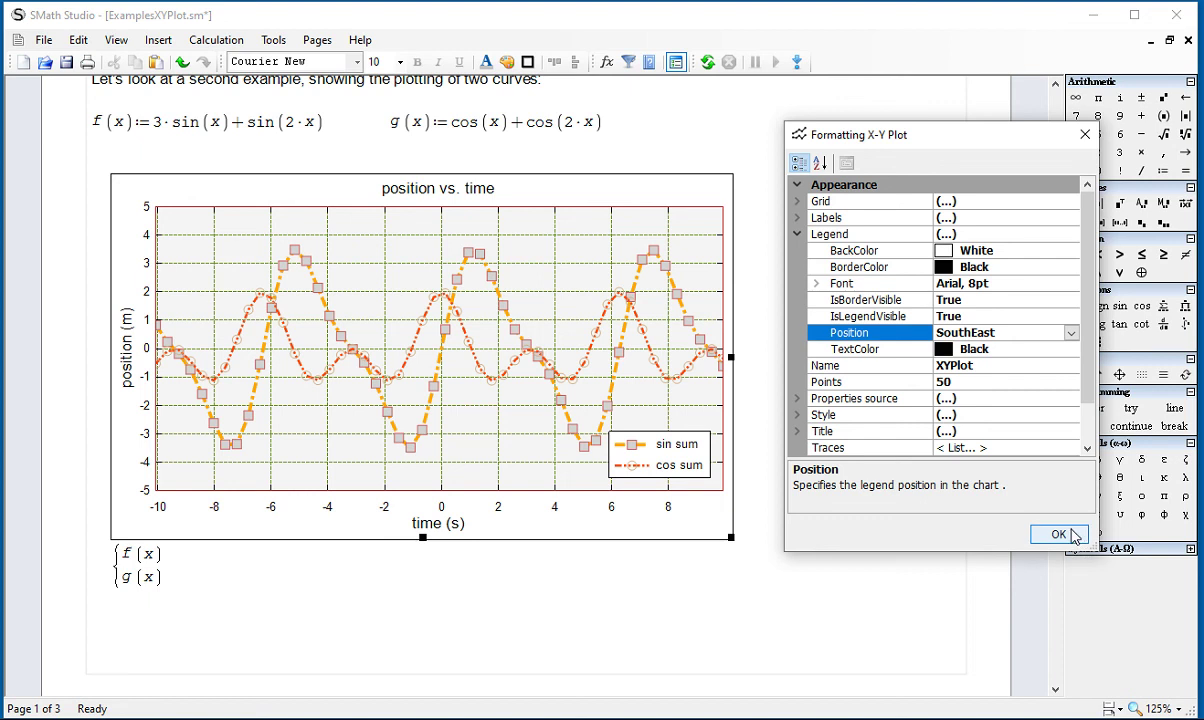
{"action": "left_click", "coordinate": [1060, 534]}
Switch to the Notepad window showing the 'Plot X-Y examples' note
{"action": "scroll", "coordinate": [876, 327], "scroll_direction": "up", "scroll_amount": 2}
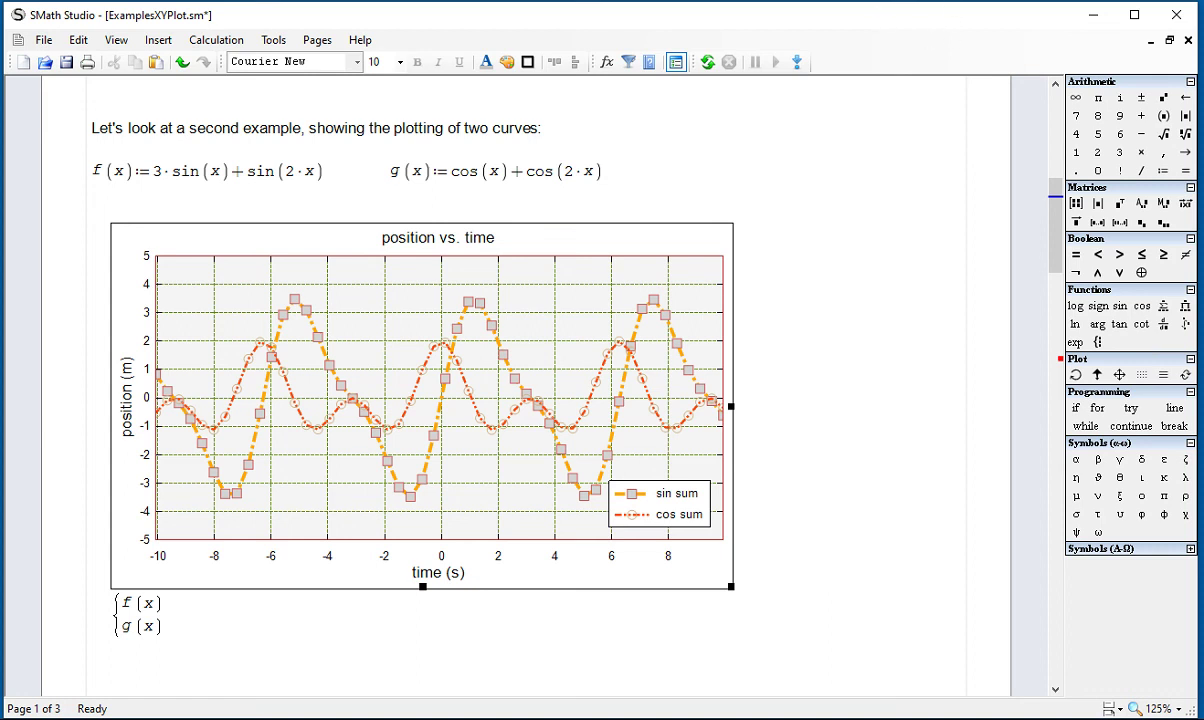
{"action": "key", "text": "alt+Tab"}
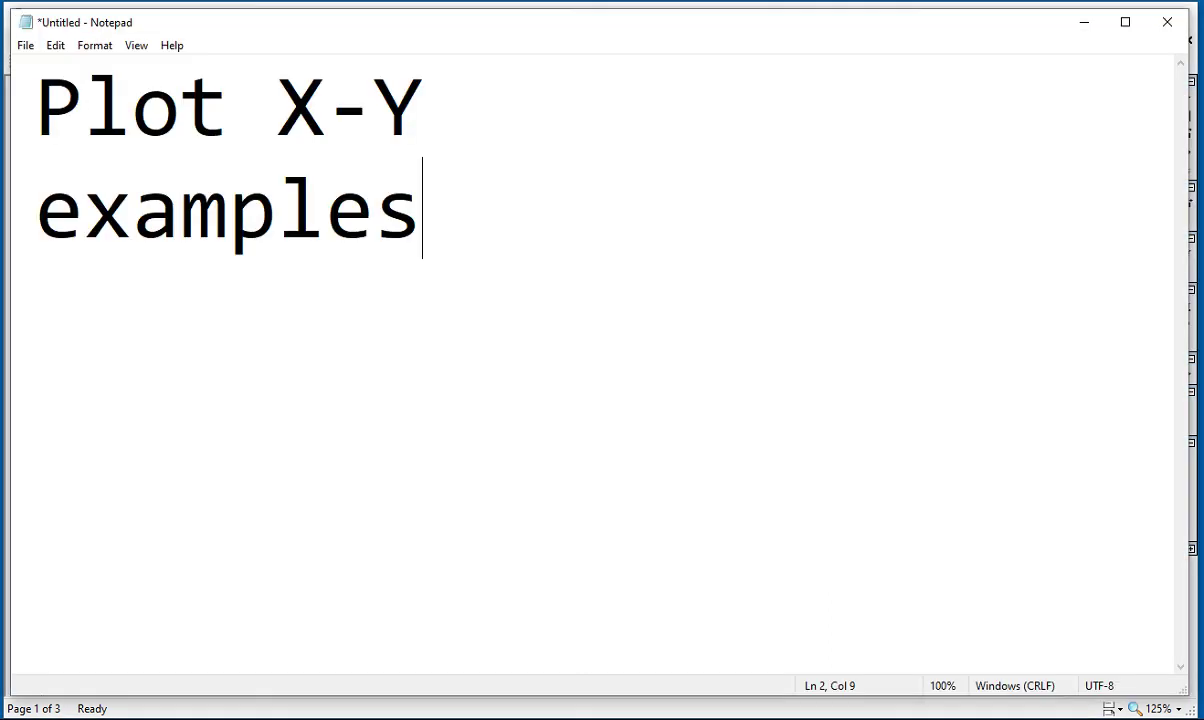